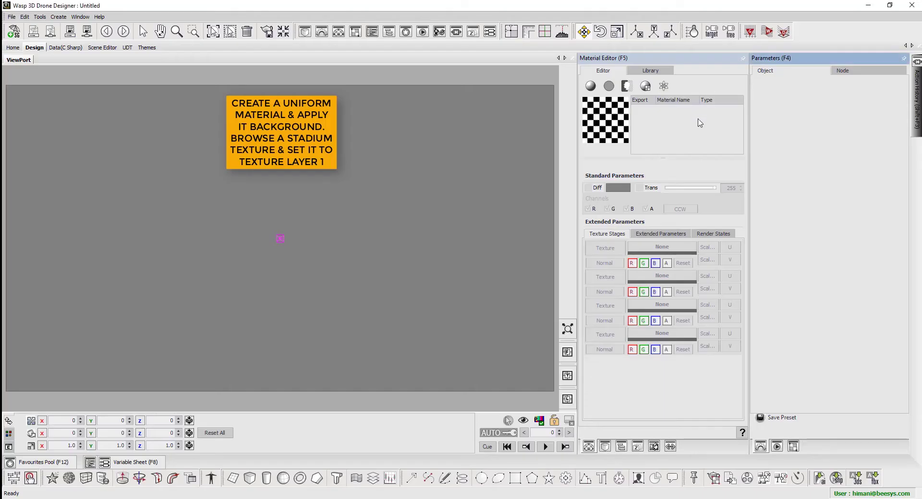
# Create a uniform material named BG MAT and apply it to the background rectangle.
pyautogui.press('F6')
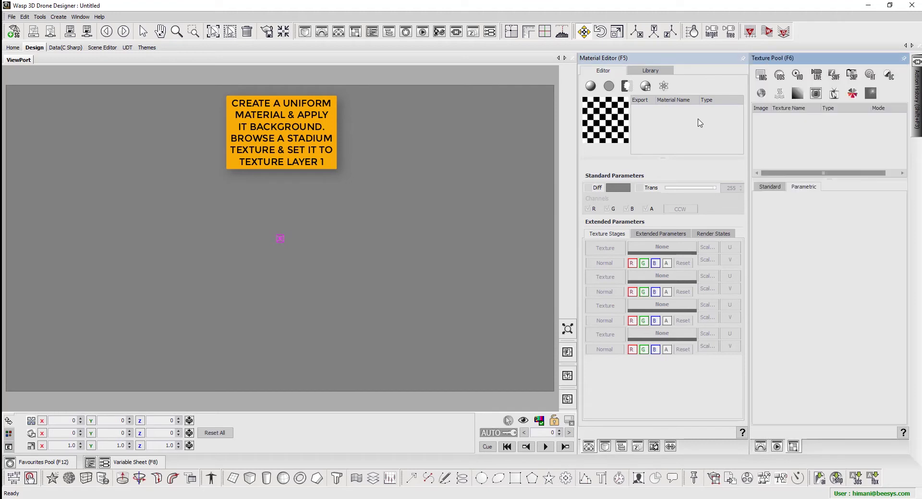
pyautogui.click(609, 87)
pyautogui.doubleClick(667, 110)
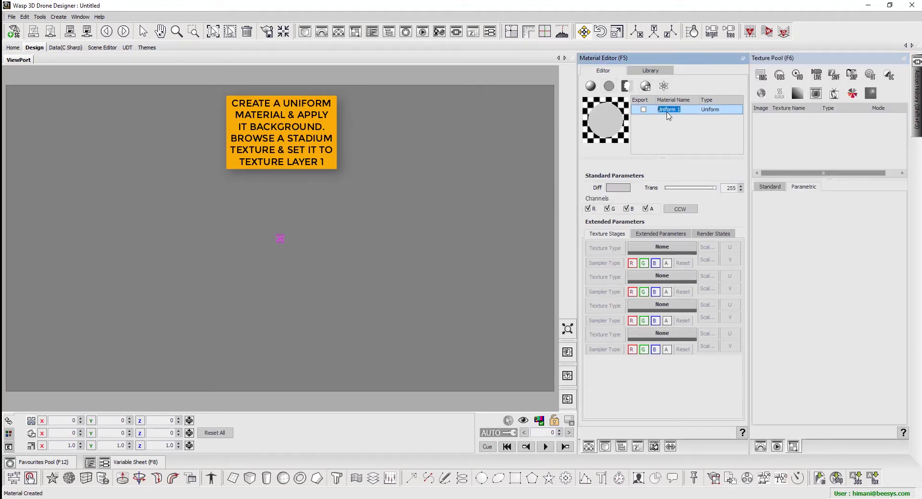
pyautogui.write('BG MAT')
pyautogui.press('F3')
pyautogui.moveTo(665, 114); pyautogui.dragTo(665, 122)
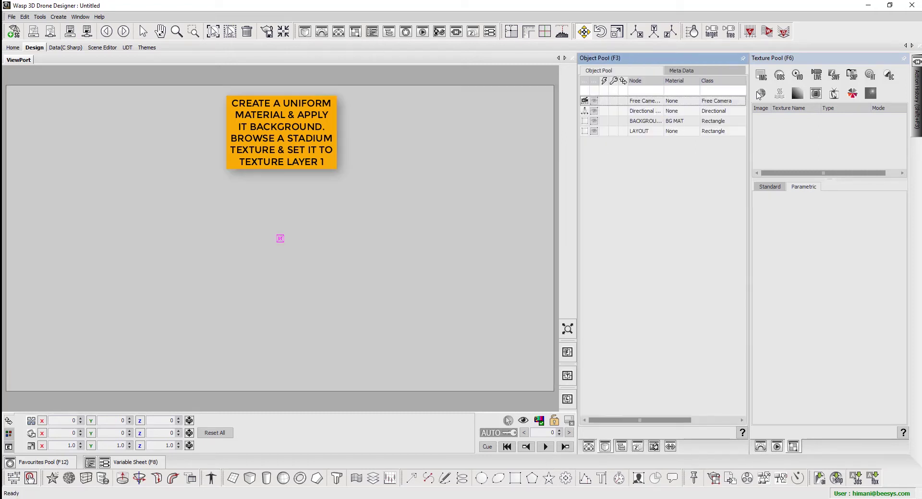
# Load the Zoom Blur BG image from the Soccer Graphics folder as a texture.
pyautogui.click(760, 75)
pyautogui.click(761, 75)
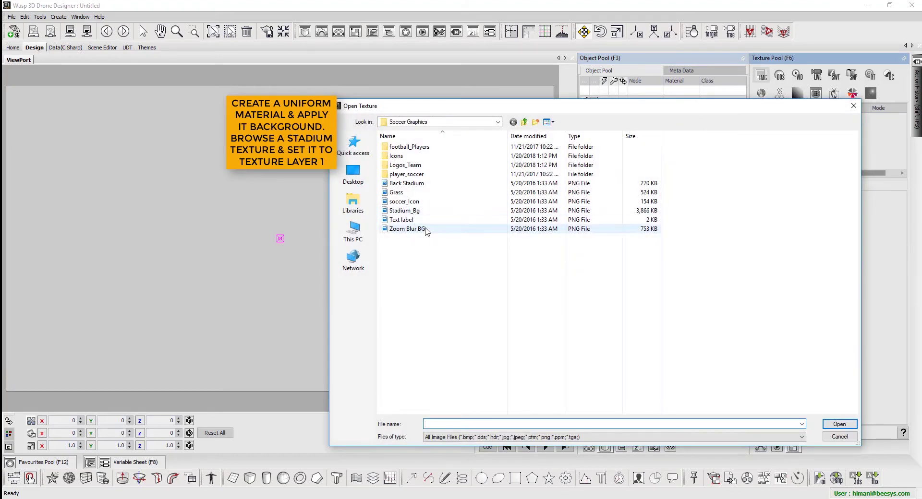
pyautogui.doubleClick(425, 230)
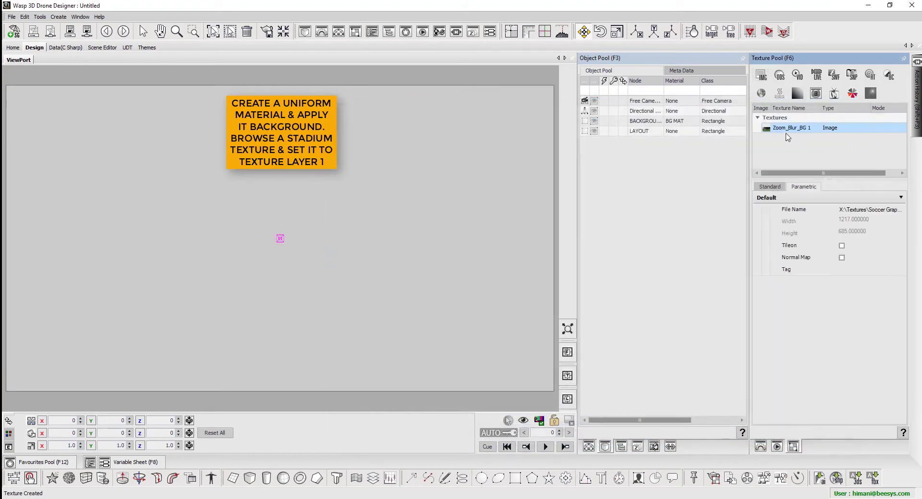
# Set Zoom_Blur_BG 1 as BG MAT's first texture layer and switch its green and blue channels to red for greyscale.
pyautogui.click(789, 129)
pyautogui.press('F5')
pyautogui.moveTo(788, 129); pyautogui.dragTo(692, 247)
pyautogui.click(643, 263)
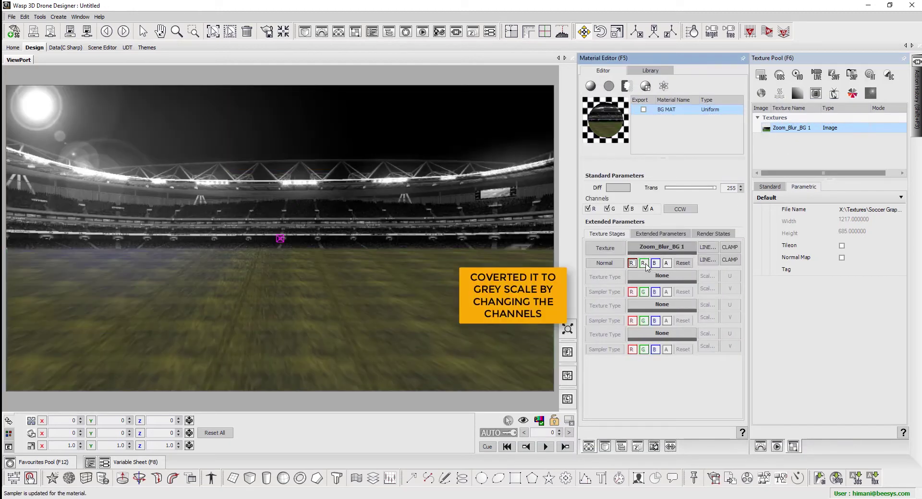
pyautogui.click(656, 264)
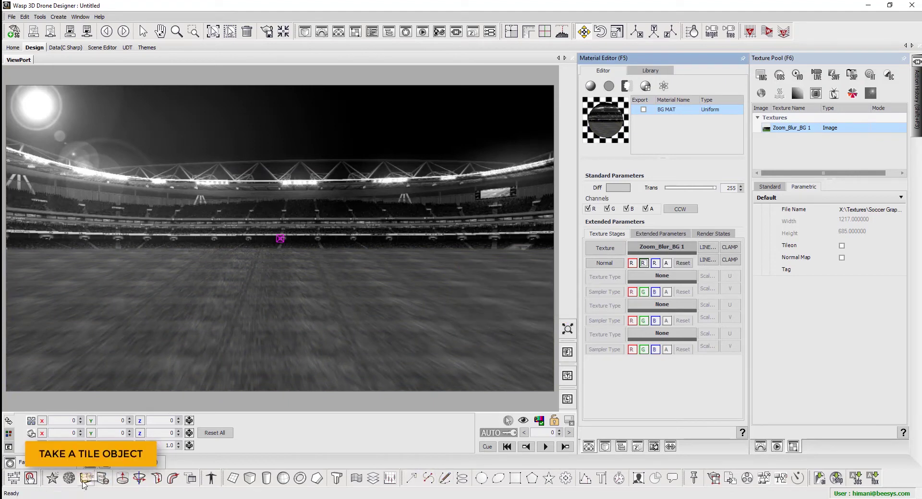
# Add a tile object and a cube to the scene.
pyautogui.click(83, 481)
pyautogui.click(84, 480)
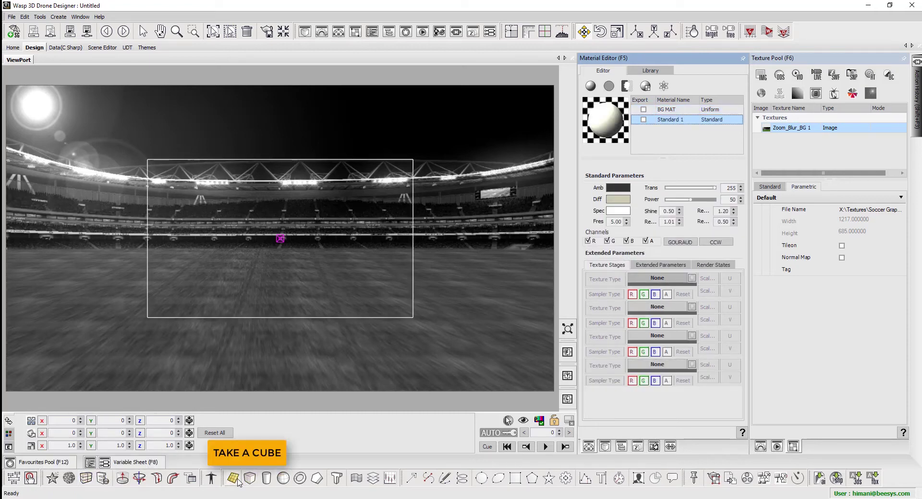
pyautogui.click(248, 479)
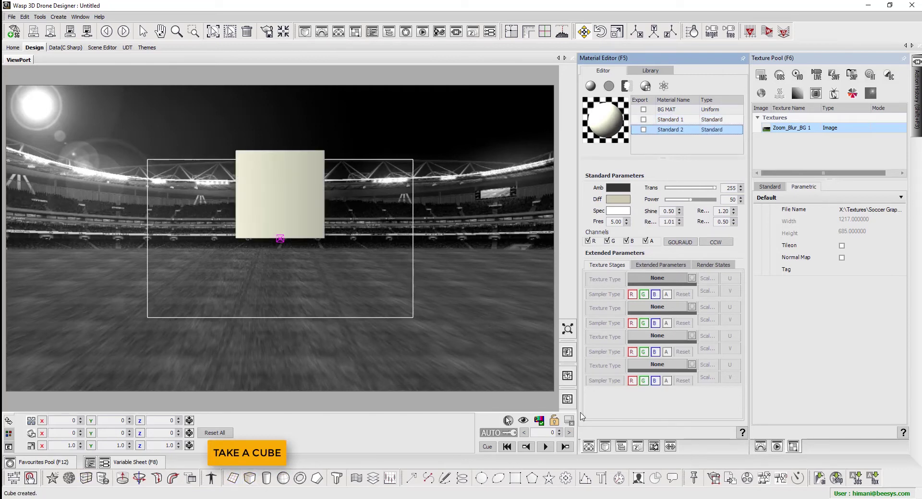
# Hide the cube and assign it as the tile's tiling object.
pyautogui.click(622, 447)
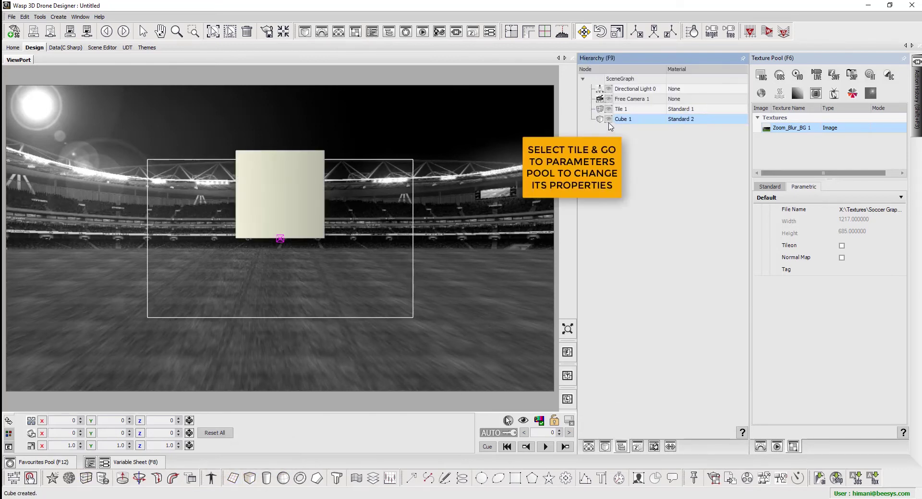
pyautogui.click(609, 119)
pyautogui.click(626, 112)
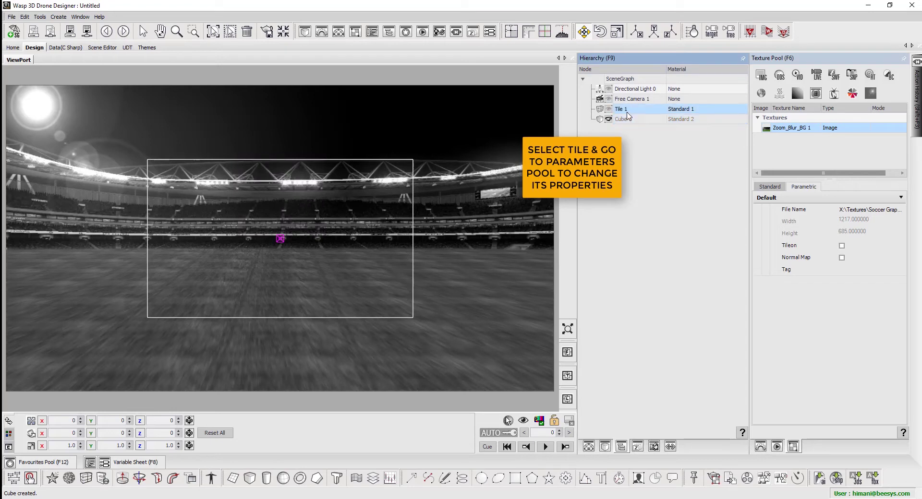
pyautogui.click(761, 447)
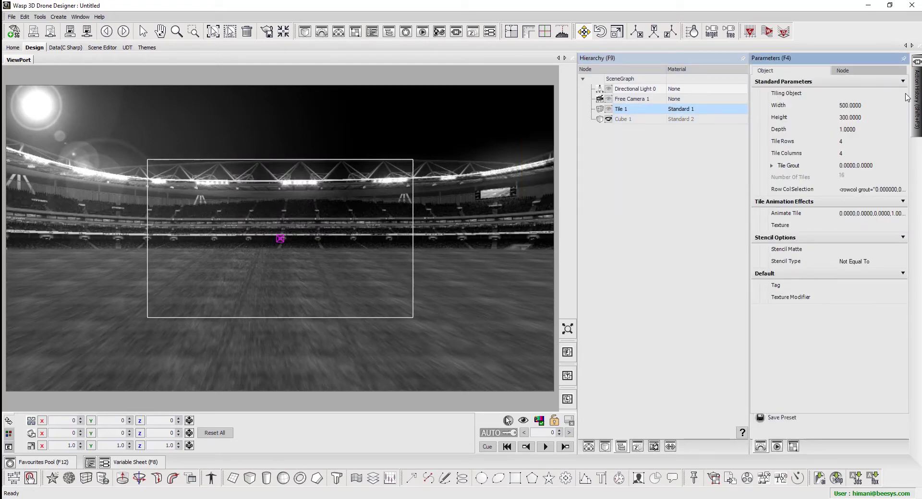
pyautogui.click(905, 96)
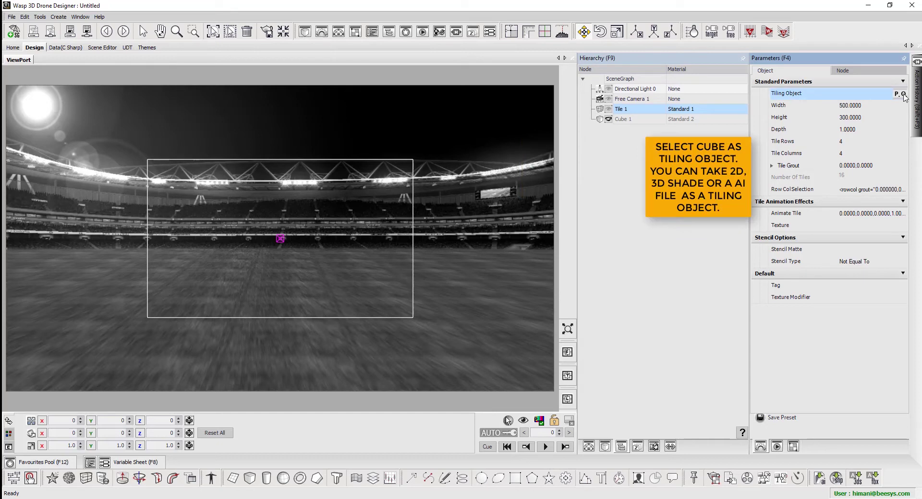
pyautogui.click(903, 94)
pyautogui.click(875, 124)
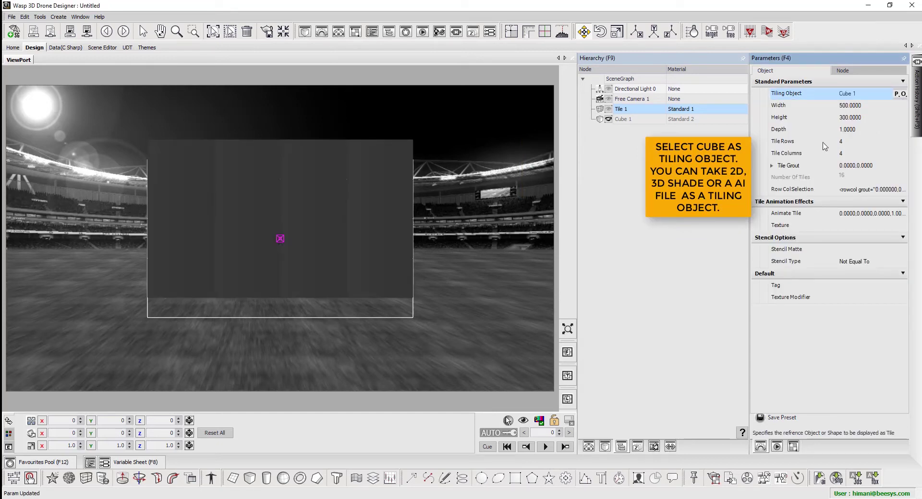
# Set the tile's depth to 25, height to 340 and width to 600.
pyautogui.click(854, 130)
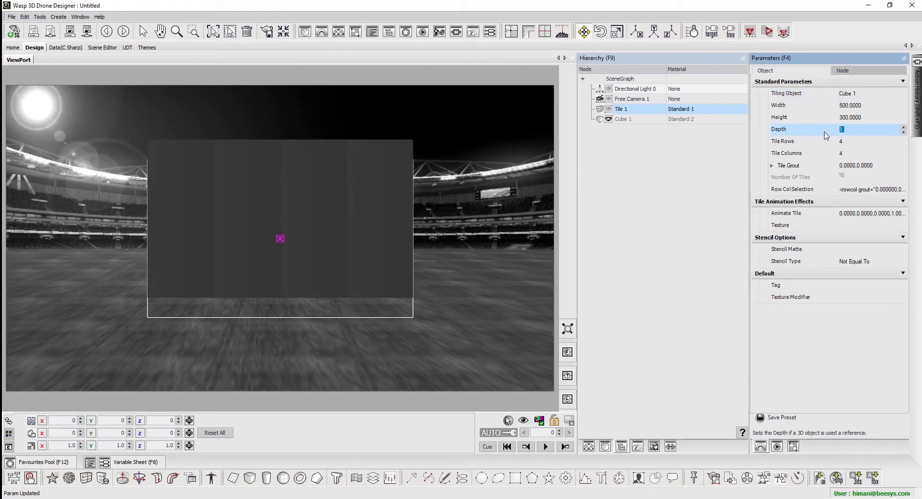
pyautogui.write('25')
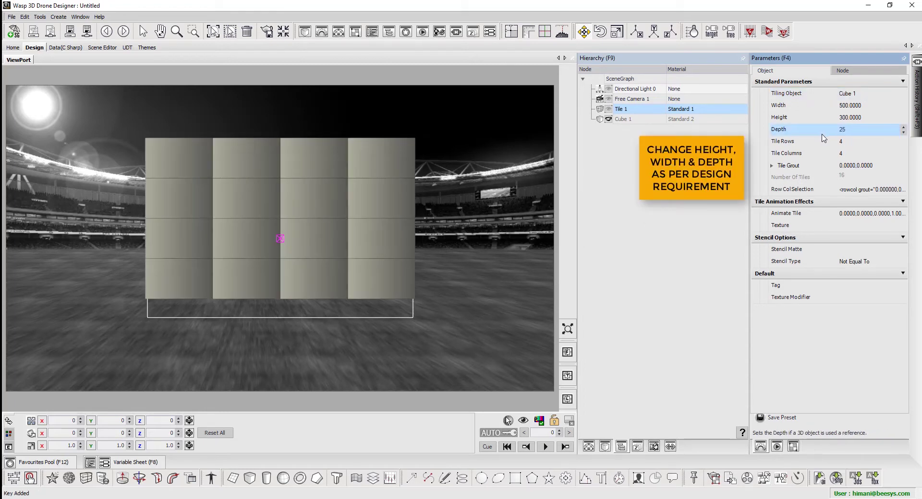
pyautogui.click(857, 119)
pyautogui.moveTo(858, 119); pyautogui.dragTo(862, 105)
pyautogui.click(857, 105)
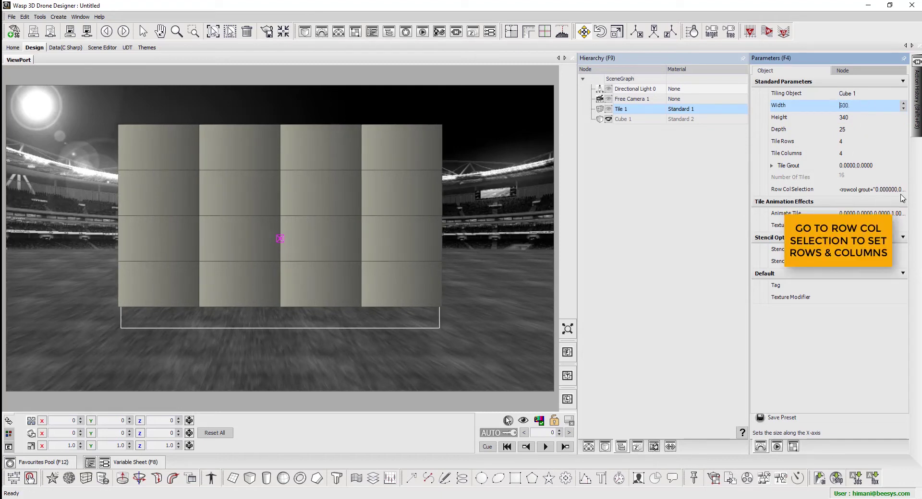
# Divide the tile into 10 rows and 8 columns in its row and column selection.
pyautogui.click(908, 192)
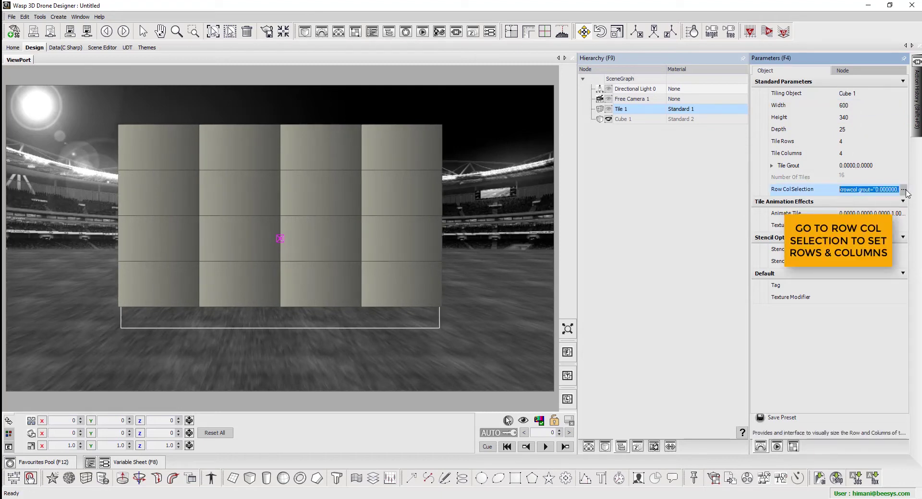
pyautogui.click(903, 191)
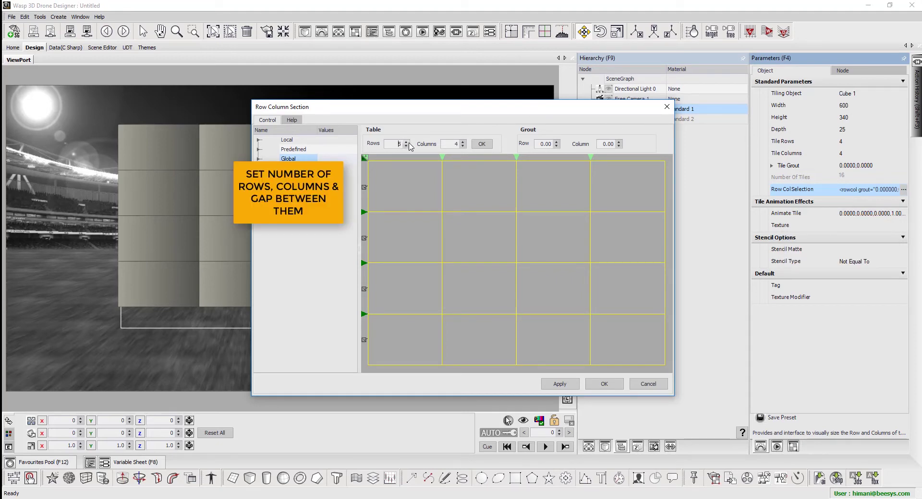
pyautogui.doubleClick(387, 144)
pyautogui.click(482, 144)
pyautogui.moveTo(497, 106); pyautogui.dragTo(578, 149)
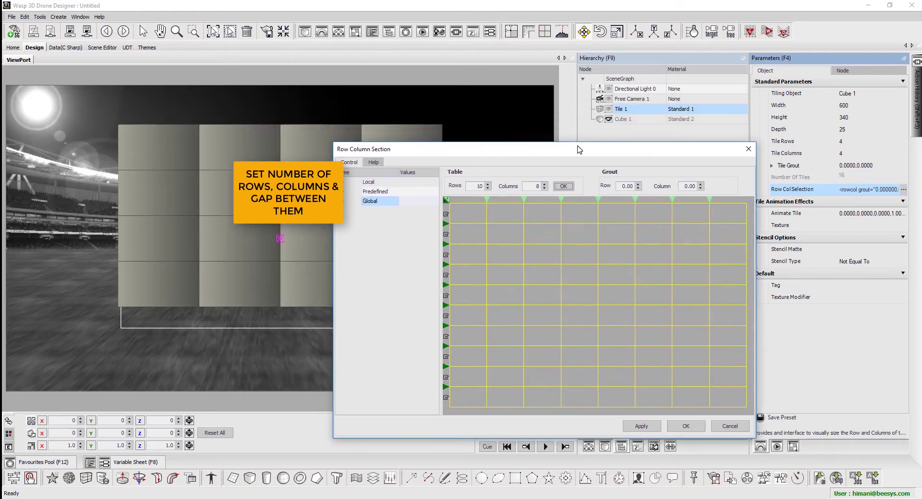
# Set the row and column grout to 1.00 each and apply the grid to the tile.
pyautogui.doubleClick(628, 185)
pyautogui.write('1.')
pyautogui.press('Tab')
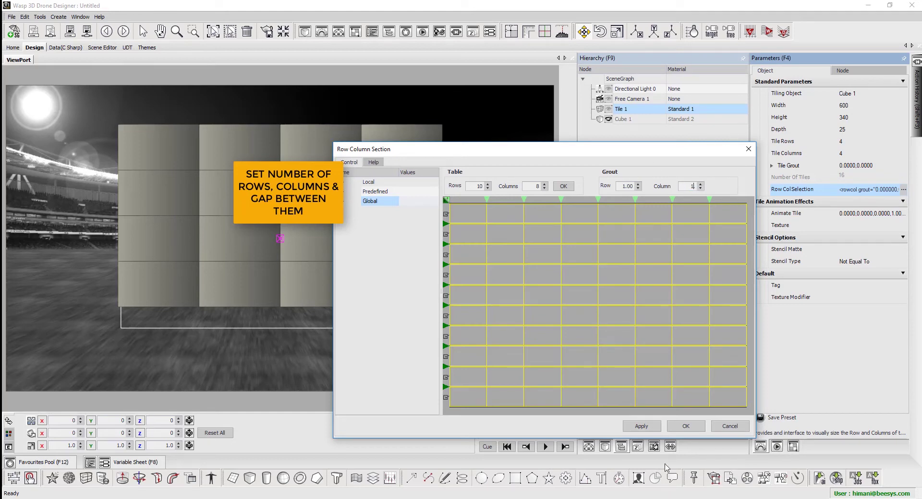
pyautogui.write('1')
pyautogui.click(646, 426)
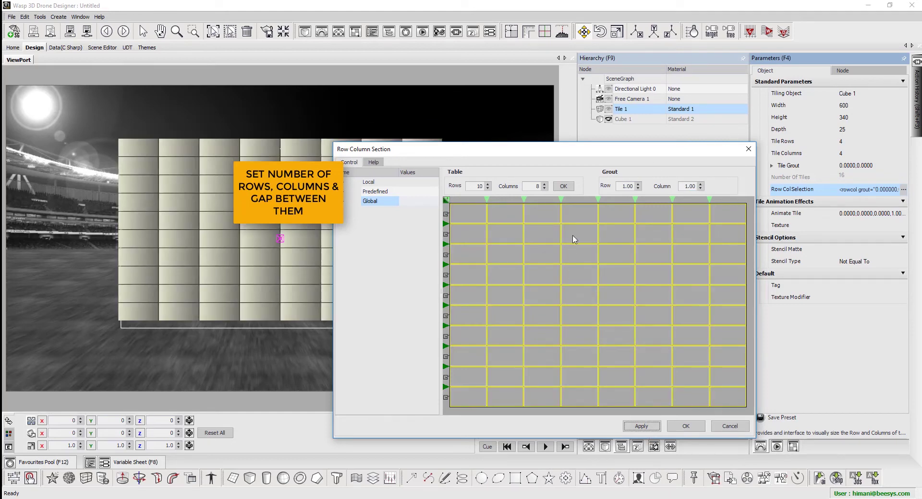
# In the 7-column tile grid, set the widths of the last two columns to 10% each.
pyautogui.moveTo(582, 157); pyautogui.dragTo(664, 163)
pyautogui.click(792, 208)
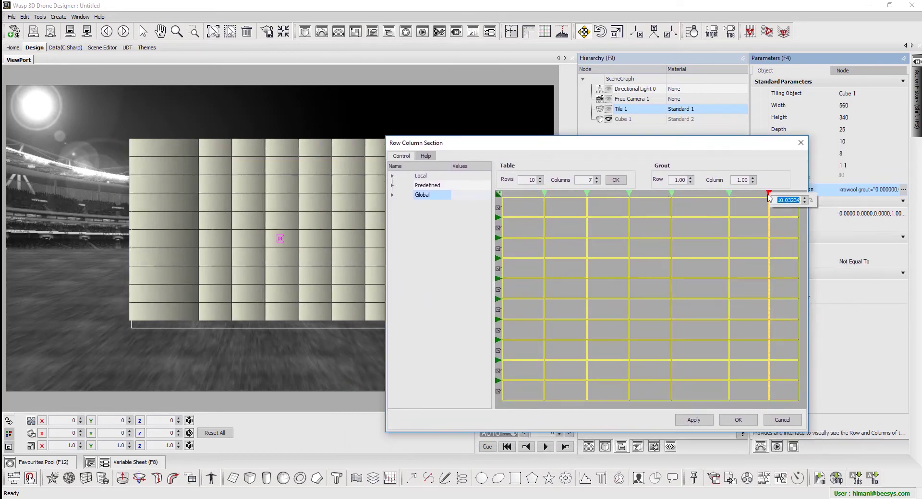
pyautogui.write('10')
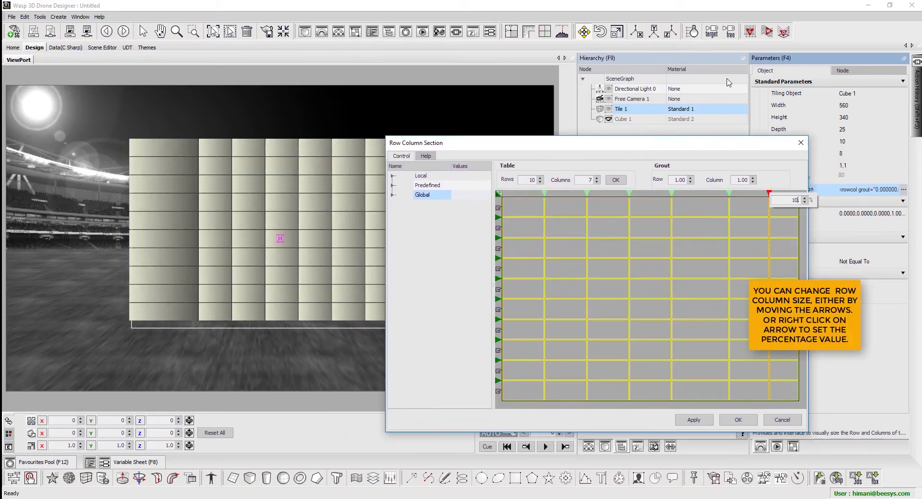
pyautogui.write('.')
pyautogui.press('BackSpace')
pyautogui.rightClick(730, 193)
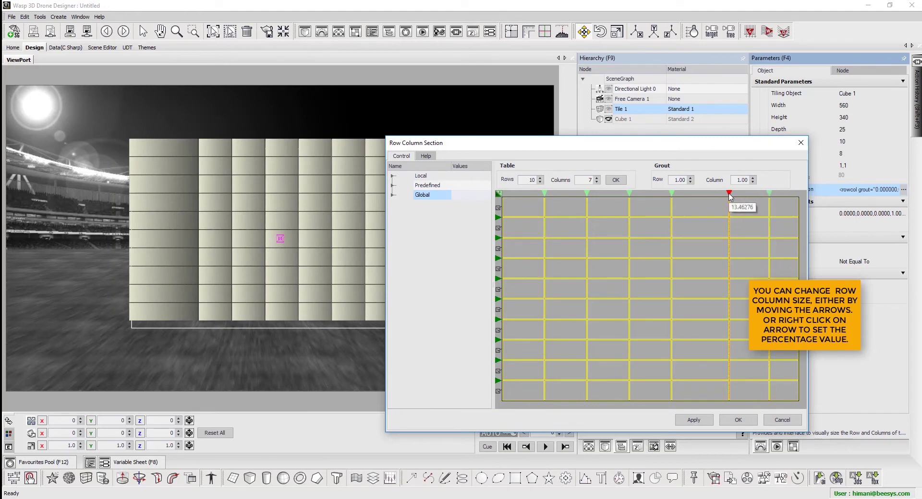
pyautogui.write('10.')
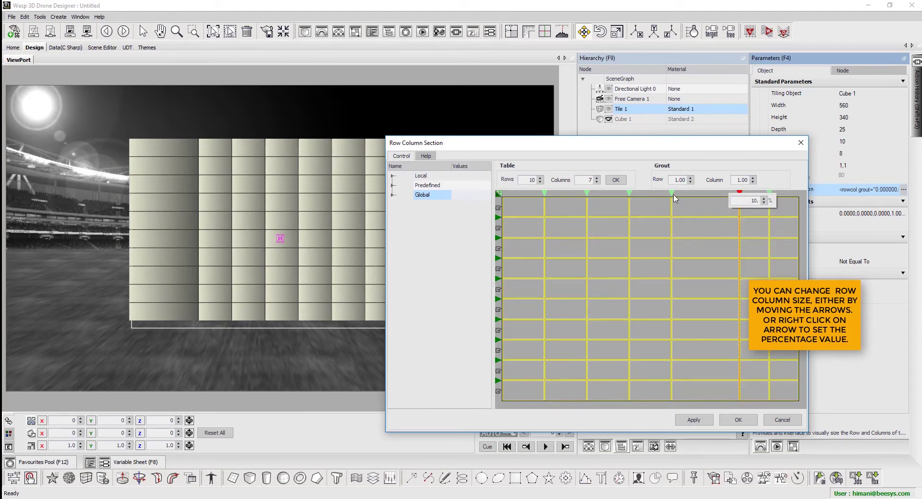
# Set the widths of the fifth and fourth tile columns to 10% each.
pyautogui.rightClick(673, 191)
pyautogui.rightClick(671, 193)
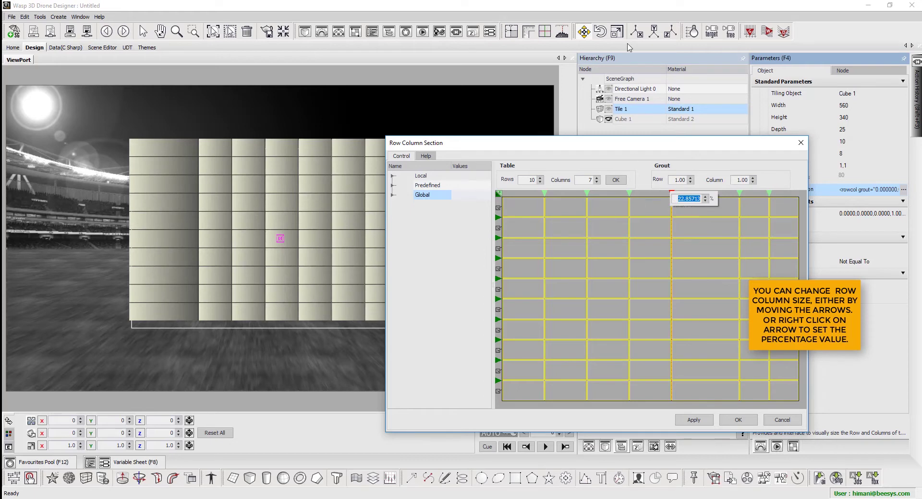
pyautogui.write('10.')
pyautogui.press('BackSpace')
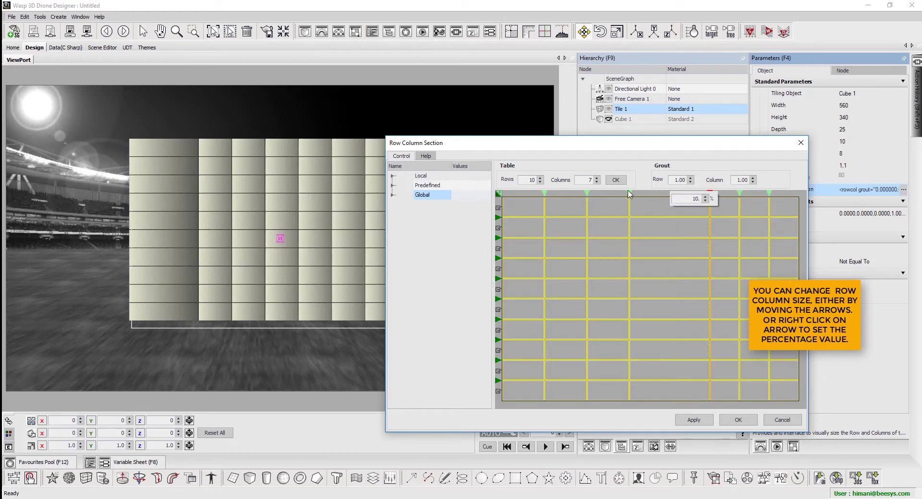
pyautogui.rightClick(629, 193)
pyautogui.write('10')
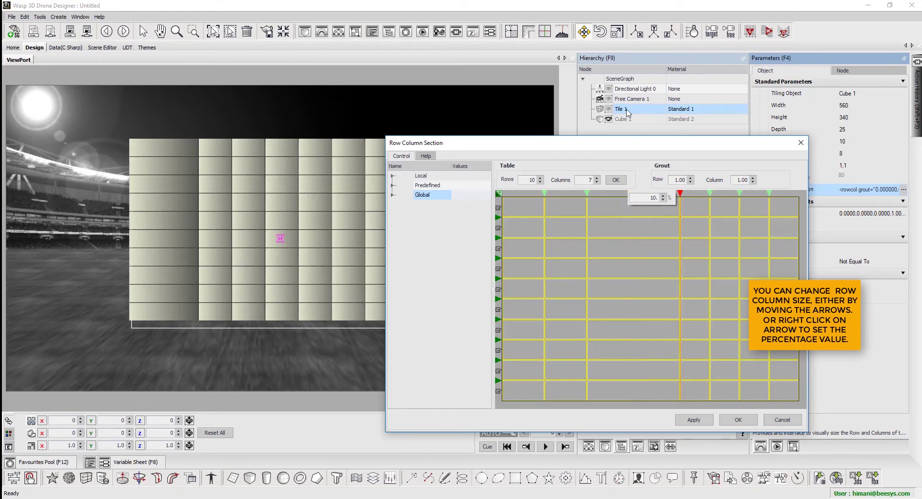
# Set the third and second tile columns' widths to 10% each and accept the row and column layout.
pyautogui.rightClick(587, 193)
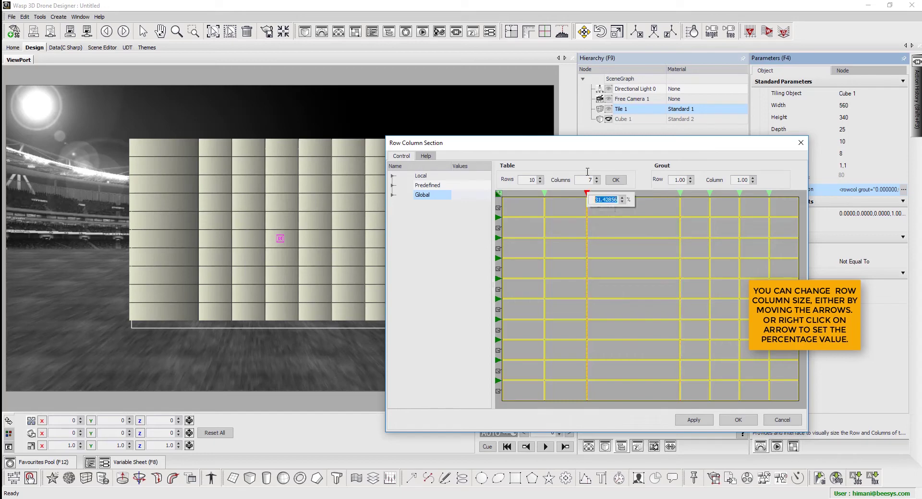
pyautogui.write('10')
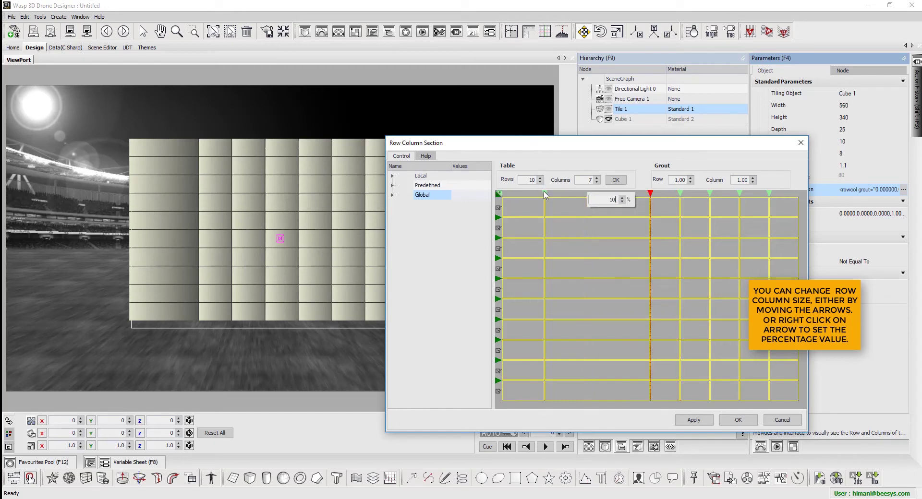
pyautogui.rightClick(544, 193)
pyautogui.write('10')
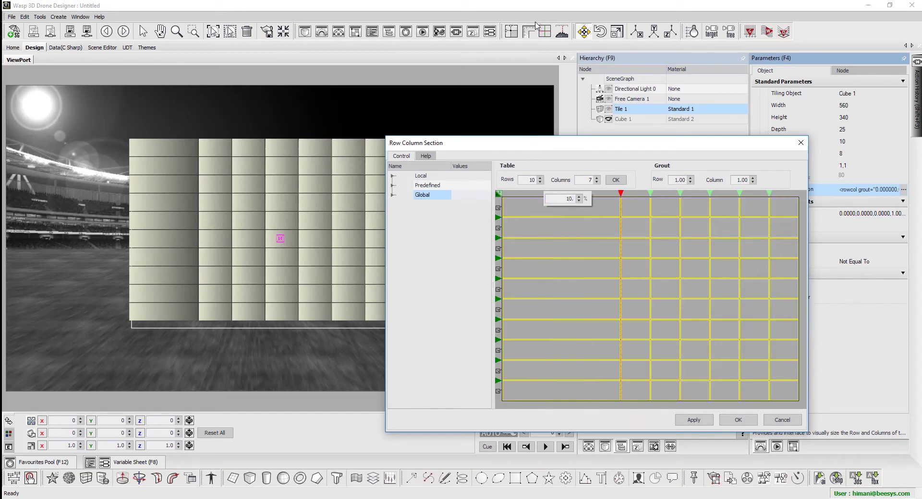
pyautogui.click(736, 421)
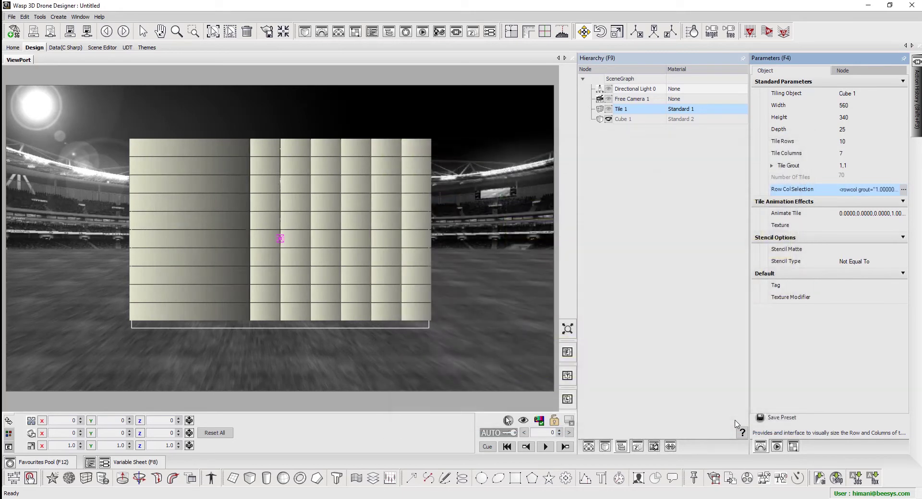
# Move the tile down to about Y -7.3 and set the Standard 2 material's shading to PHONG.
pyautogui.moveTo(416, 308); pyautogui.dragTo(416, 312)
pyautogui.click(588, 447)
pyautogui.click(674, 243)
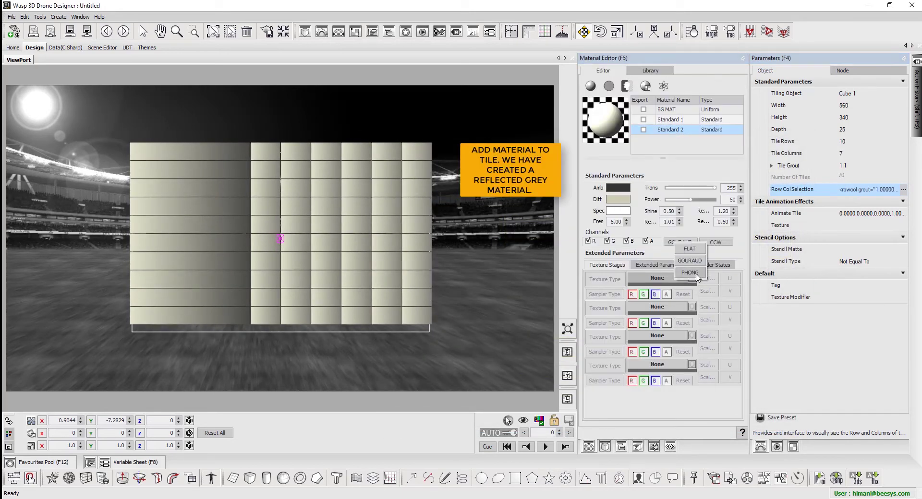
pyautogui.click(696, 273)
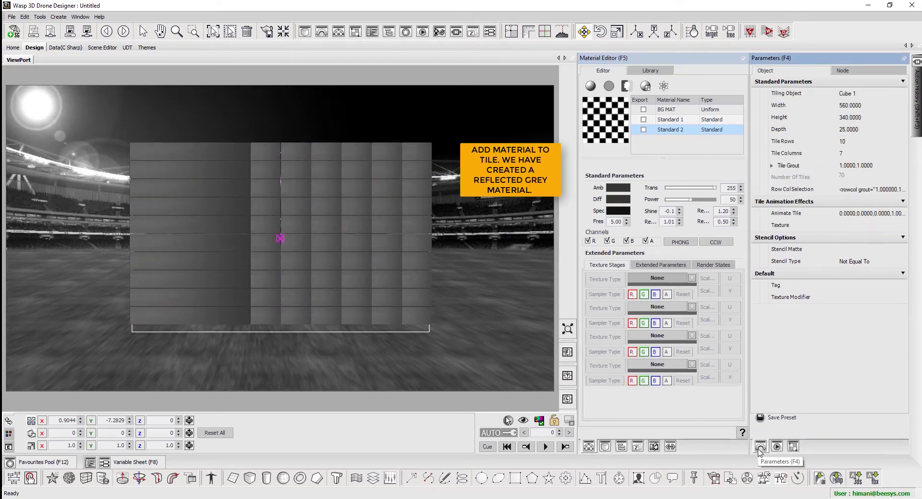
# Import the RefMap01 image from the Refmaps folder and assign it to the first texture stage of the Standard 2 material.
pyautogui.click(792, 447)
pyautogui.click(761, 75)
pyautogui.click(523, 122)
pyautogui.doubleClick(516, 343)
pyautogui.click(468, 339)
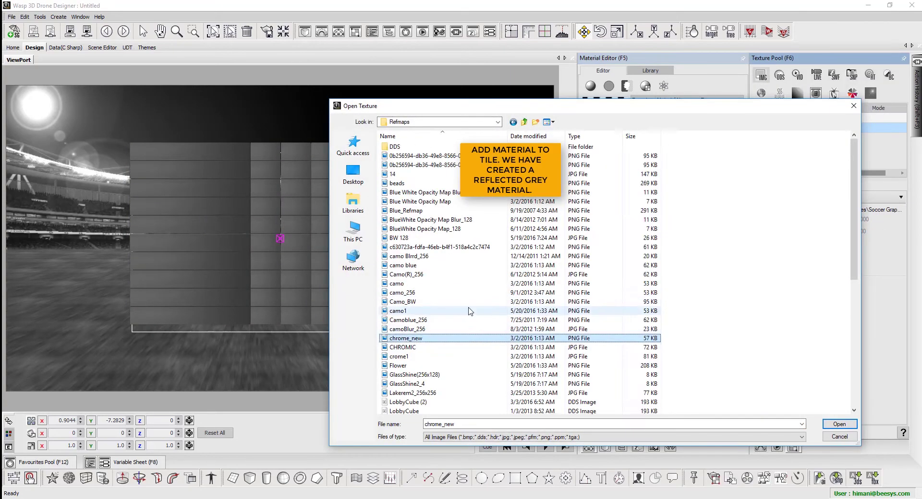
pyautogui.doubleClick(426, 292)
pyautogui.moveTo(788, 138); pyautogui.dragTo(677, 281)
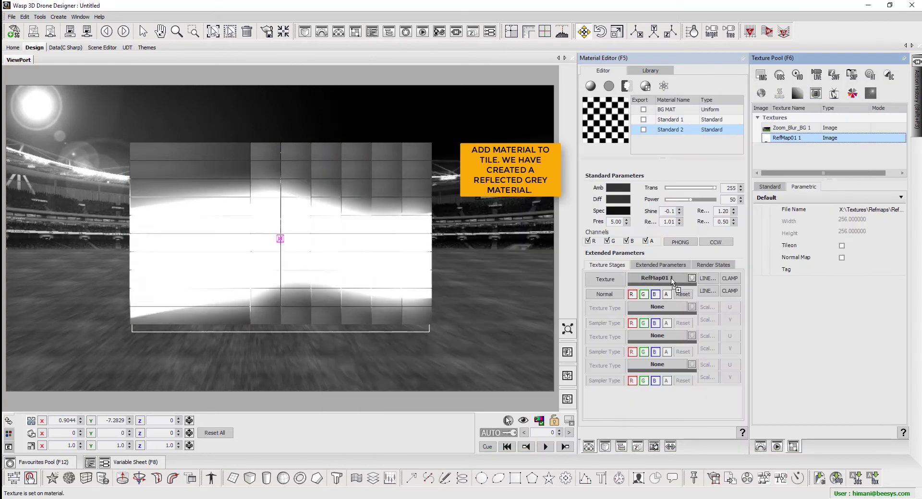
# Set the RefMap01 texture stage's type to Reflection and change its addressing from clamp to border.
pyautogui.click(604, 279)
pyautogui.click(635, 347)
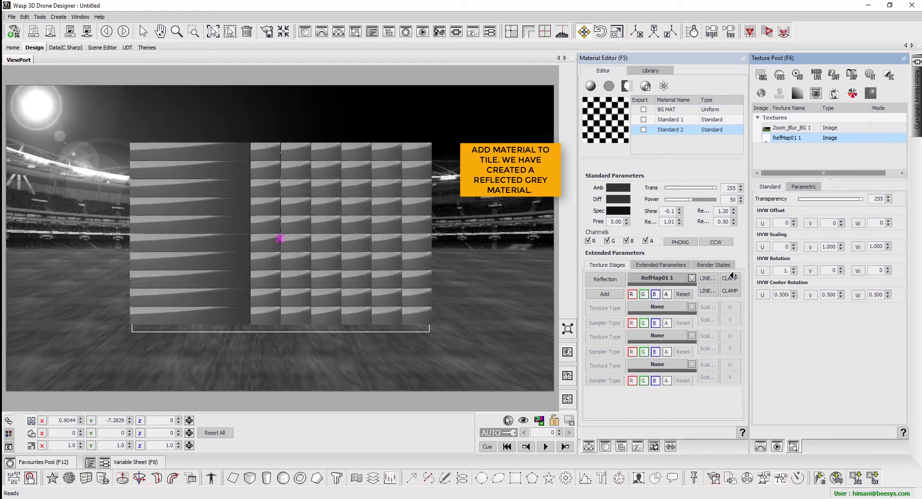
pyautogui.click(730, 278)
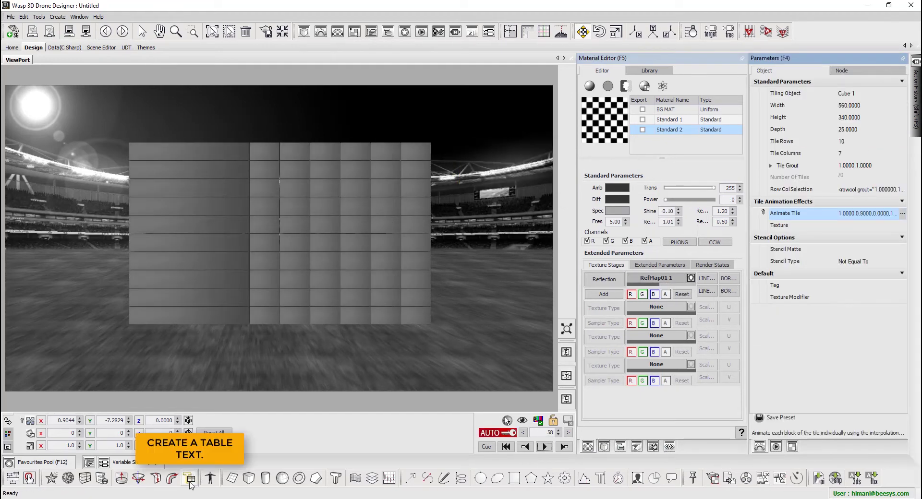
# Create a table text object and assign Tile 1 as its source tile.
pyautogui.click(187, 478)
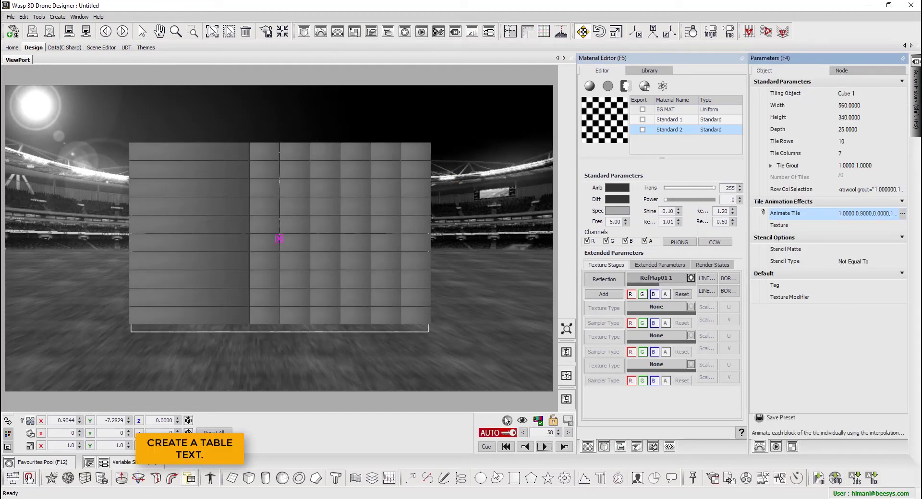
pyautogui.click(619, 447)
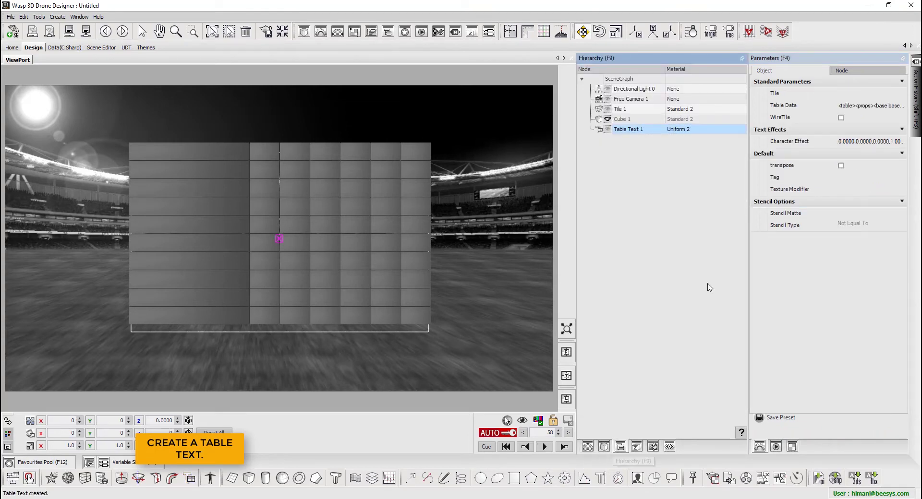
pyautogui.click(899, 95)
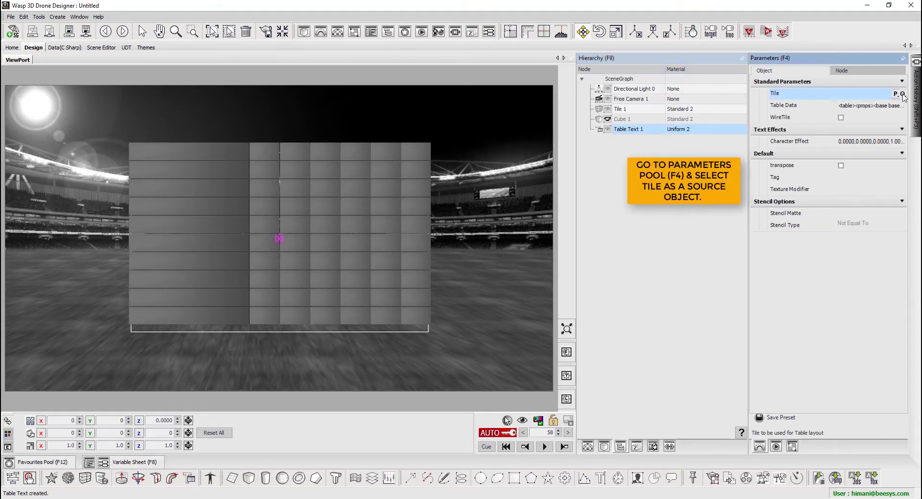
pyautogui.click(899, 94)
pyautogui.doubleClick(798, 125)
# In the table text's table data, enter TEAM NAME 1 and TEAM NAME 2 in the first two rows of Column0.
pyautogui.click(903, 108)
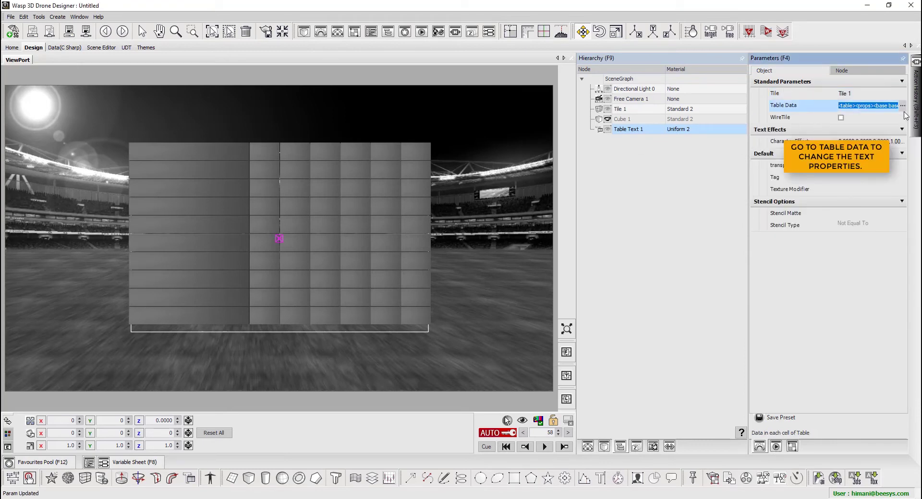
pyautogui.click(902, 107)
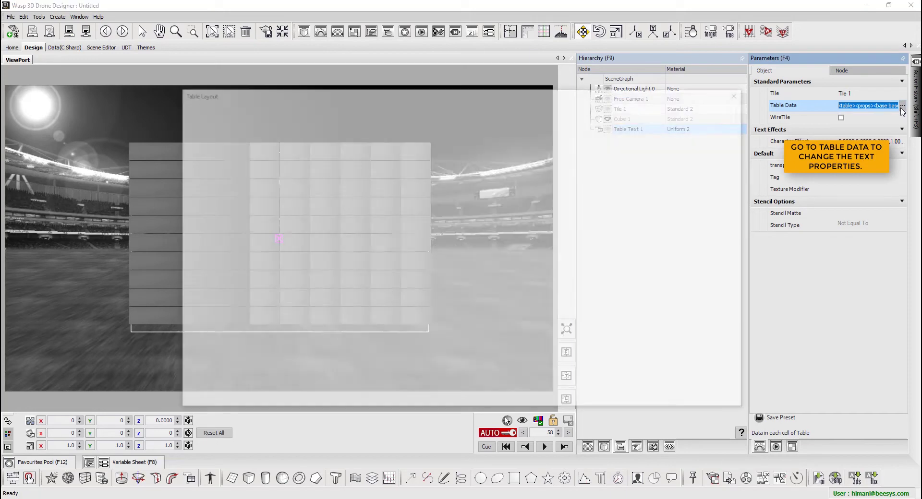
pyautogui.click(364, 139)
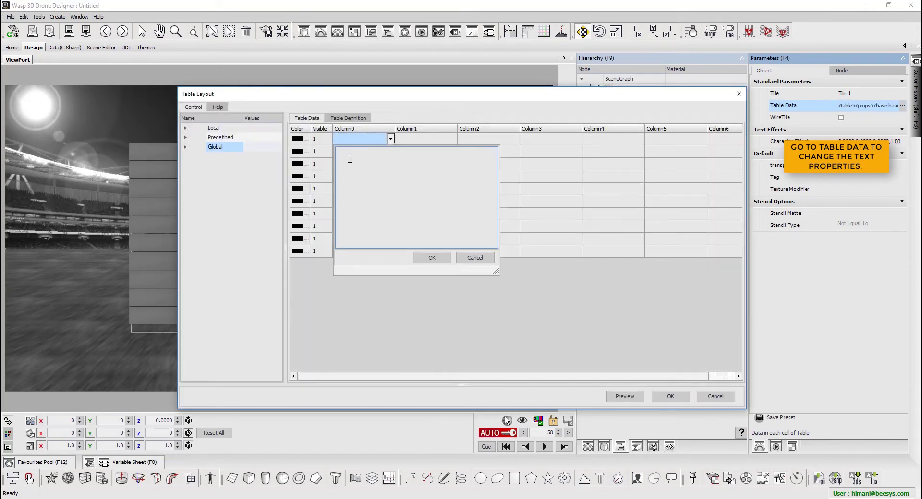
pyautogui.write('TEAM NAME 1')
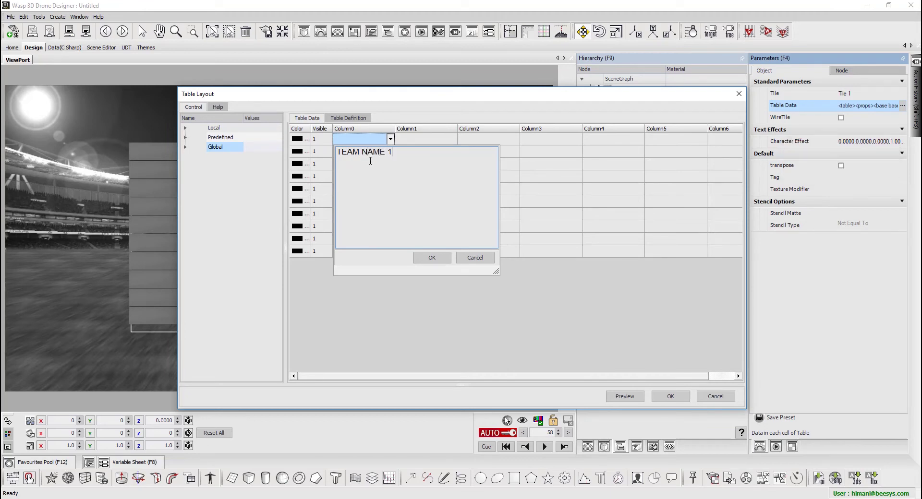
pyautogui.hotkey('ctrl', 'a')
pyautogui.hotkey('ctrl', 'c')
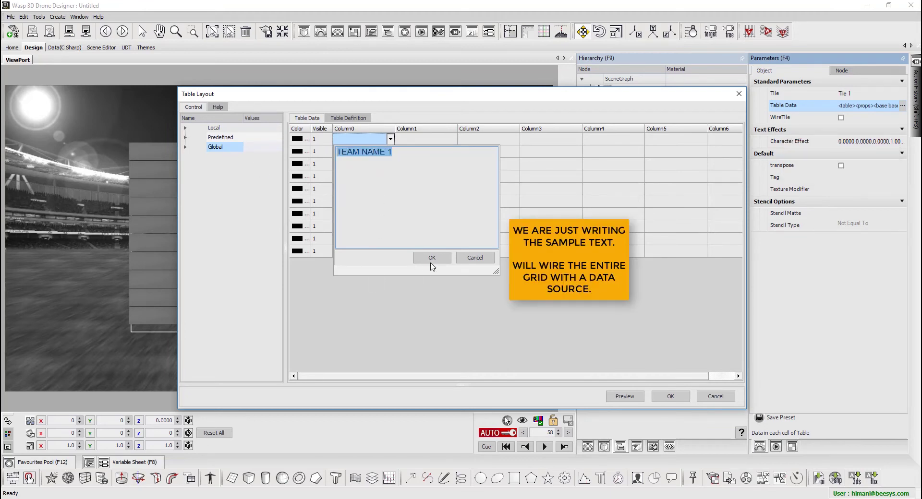
pyautogui.click(431, 260)
pyautogui.click(390, 152)
pyautogui.hotkey('ctrl', 'v')
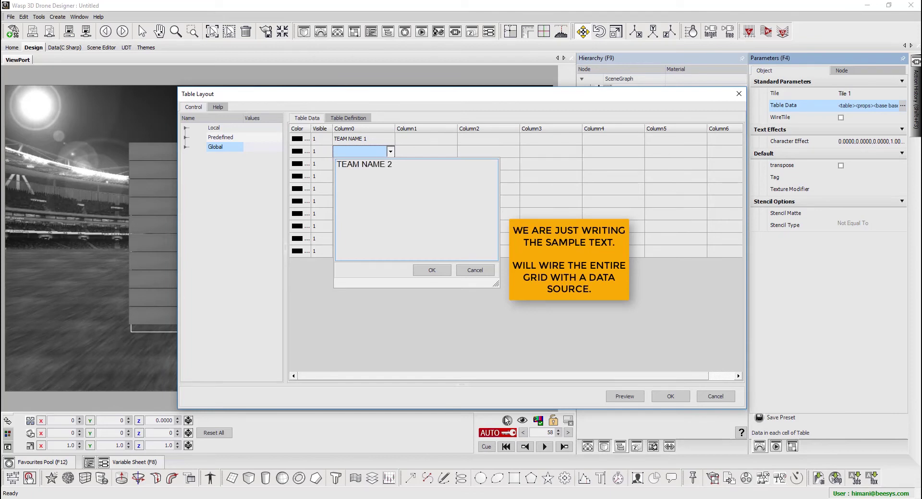
pyautogui.click(432, 270)
# Enter 10 in the first two rows of Column1, accept the table, and bring the table text forward to Z -18.
pyautogui.click(415, 138)
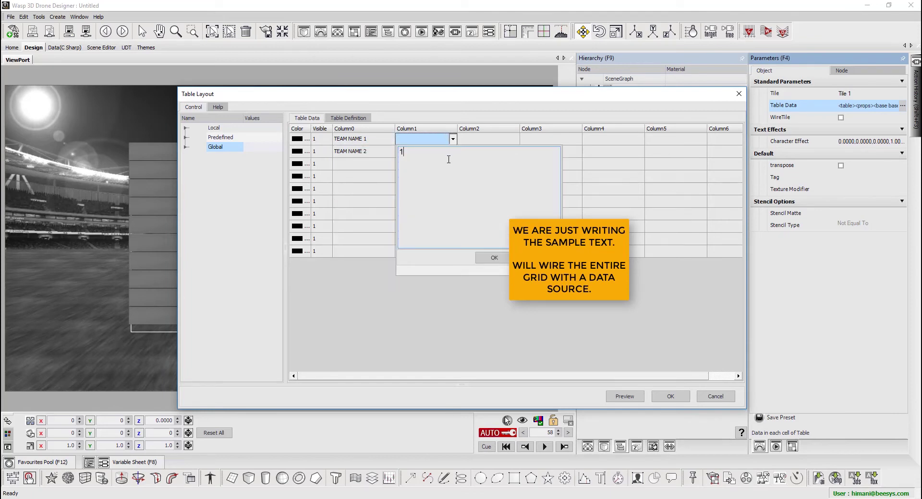
pyautogui.click(494, 259)
pyautogui.click(426, 152)
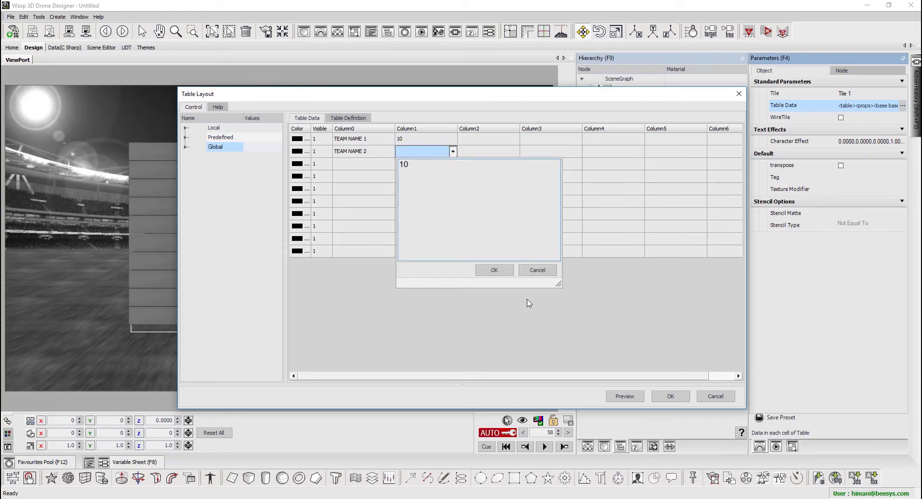
pyautogui.click(494, 270)
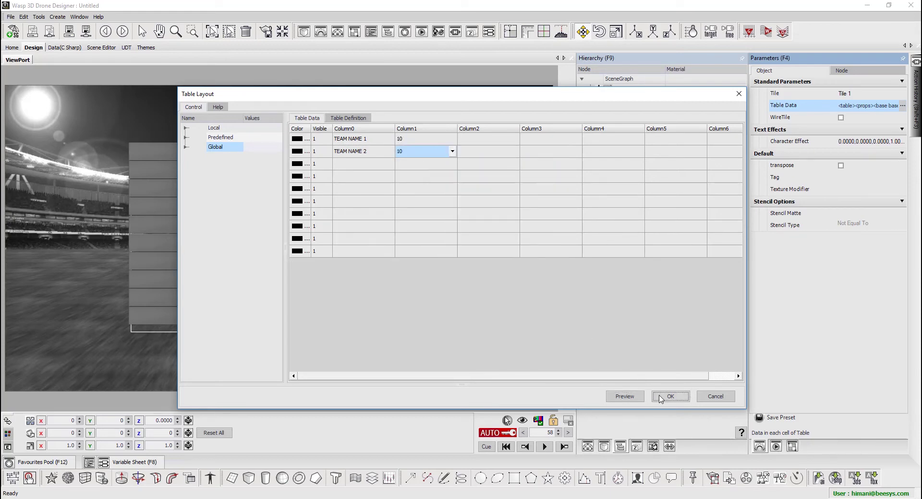
pyautogui.click(669, 397)
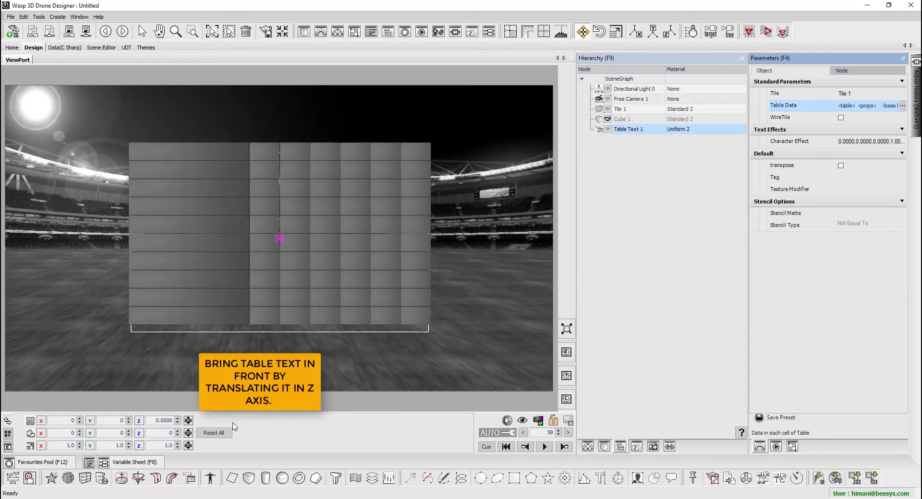
pyautogui.moveTo(165, 420); pyautogui.dragTo(135, 420)
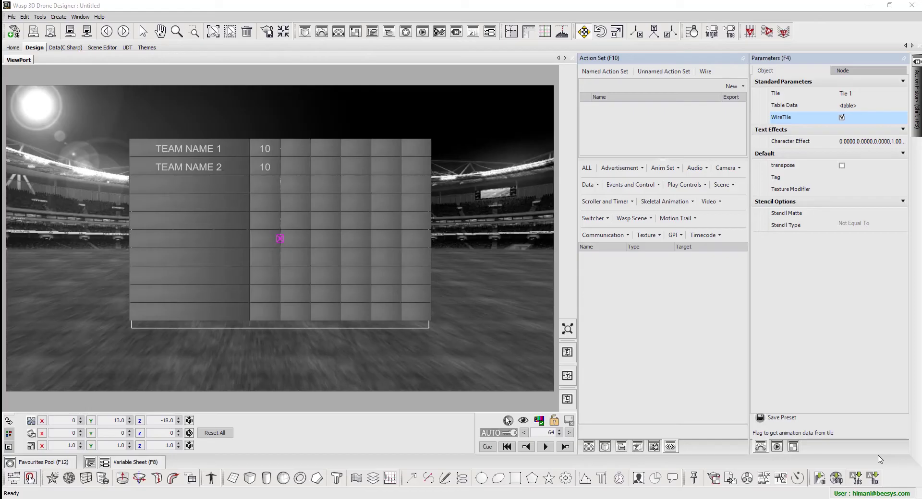
# Dock the variable sheet open, collapse the local scene graph entries, and add a UDT add-in to the local variables.
pyautogui.click(102, 461)
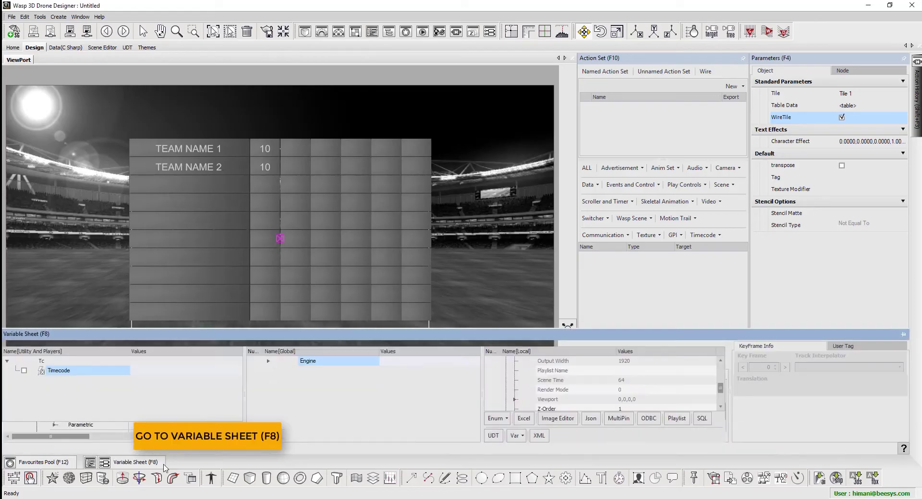
pyautogui.click(903, 334)
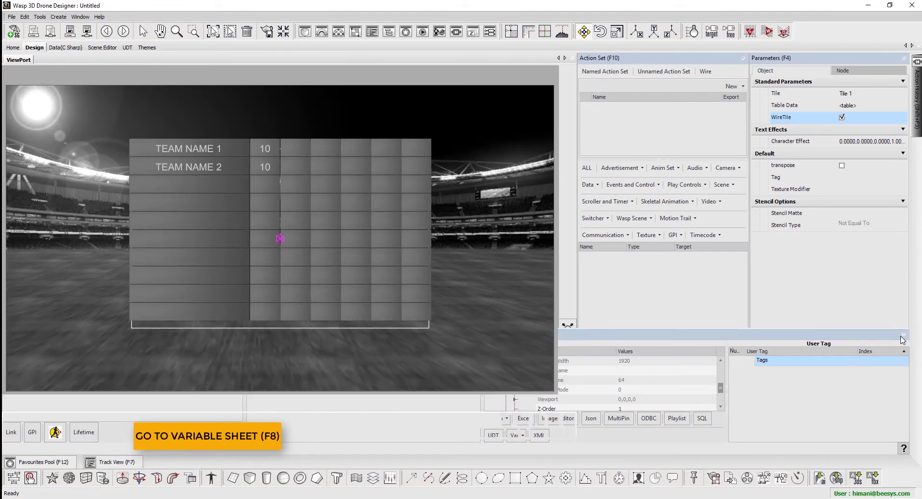
pyautogui.scroll(3, 529, 365)
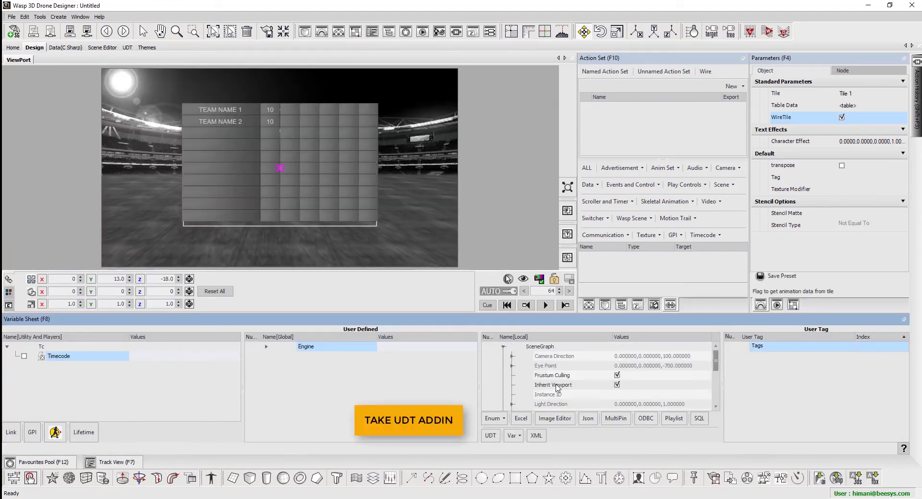
pyautogui.click(504, 347)
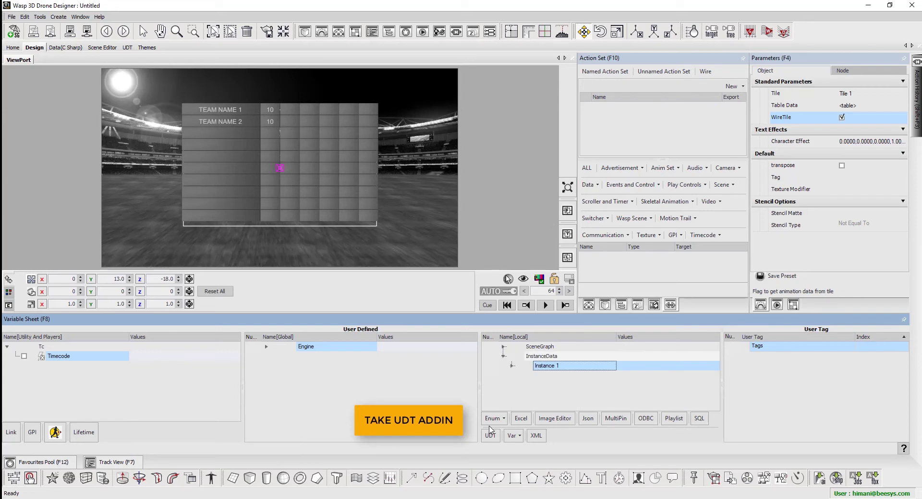
pyautogui.click(492, 439)
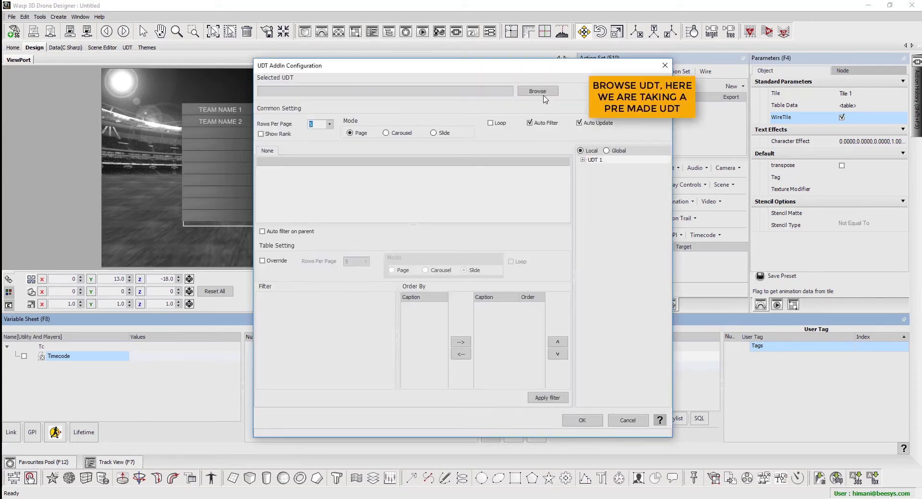
# Select the LEAGUE TABLE UDT as the add-in's source and look through its rows.
pyautogui.click(544, 92)
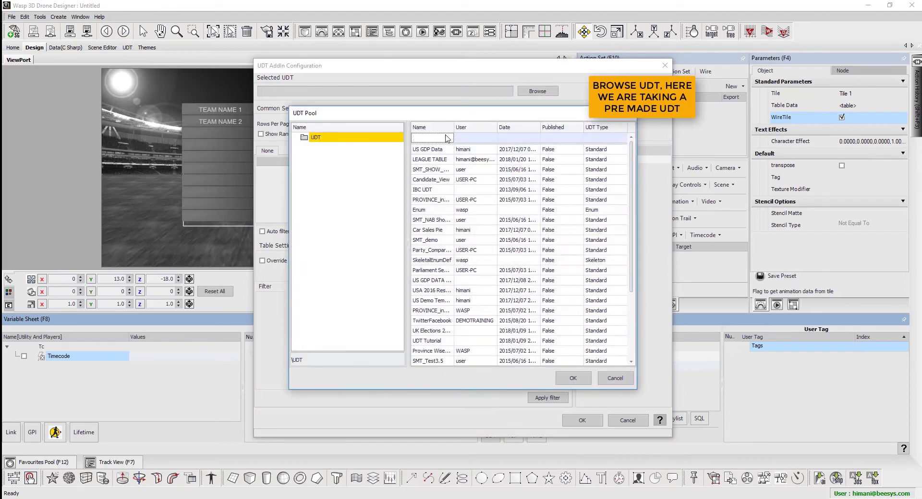
pyautogui.write('l')
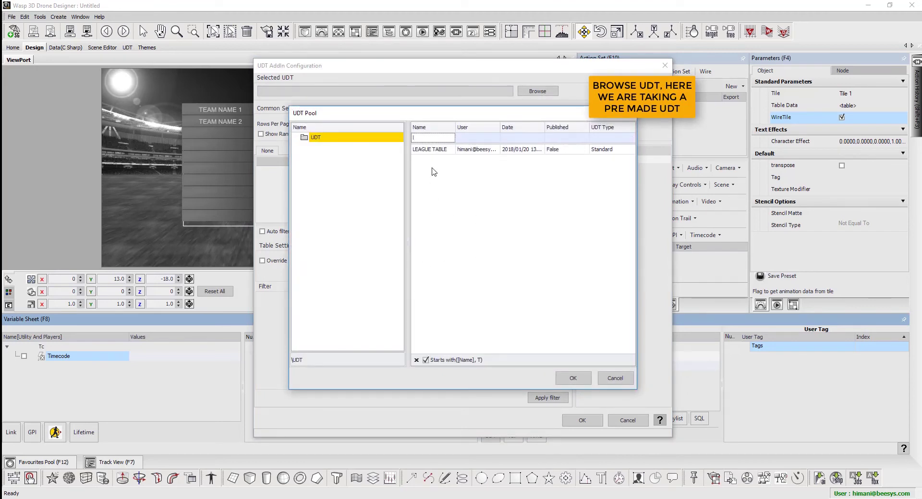
pyautogui.doubleClick(439, 150)
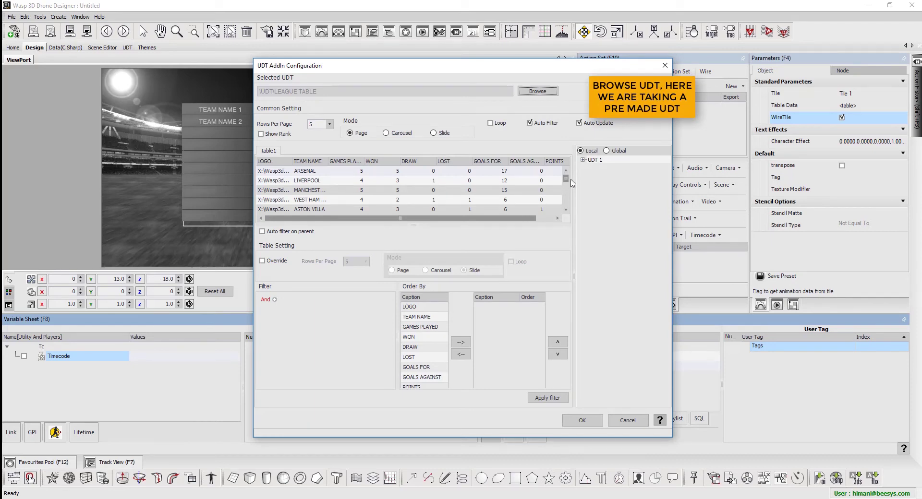
pyautogui.moveTo(566, 178); pyautogui.dragTo(565, 204)
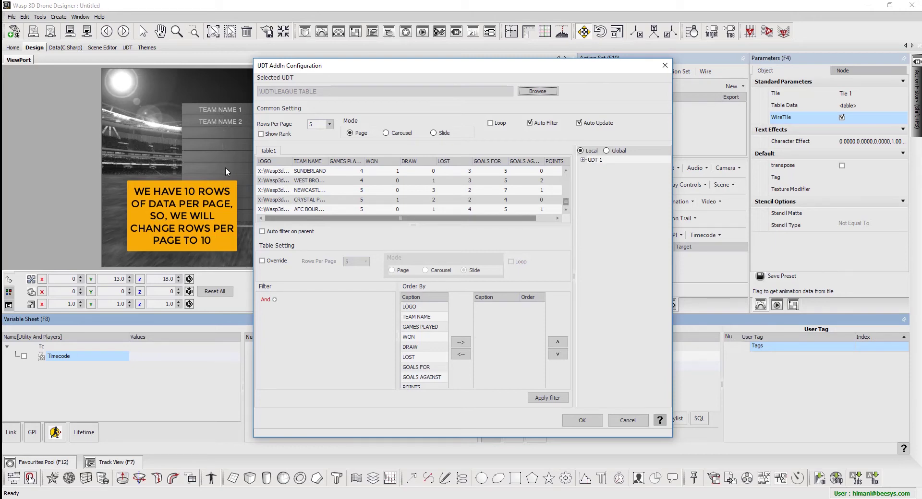
# Set the UDT's rows per page to 10, accept the configuration, and review table1's data in the variable sheet.
pyautogui.click(329, 124)
pyautogui.click(317, 168)
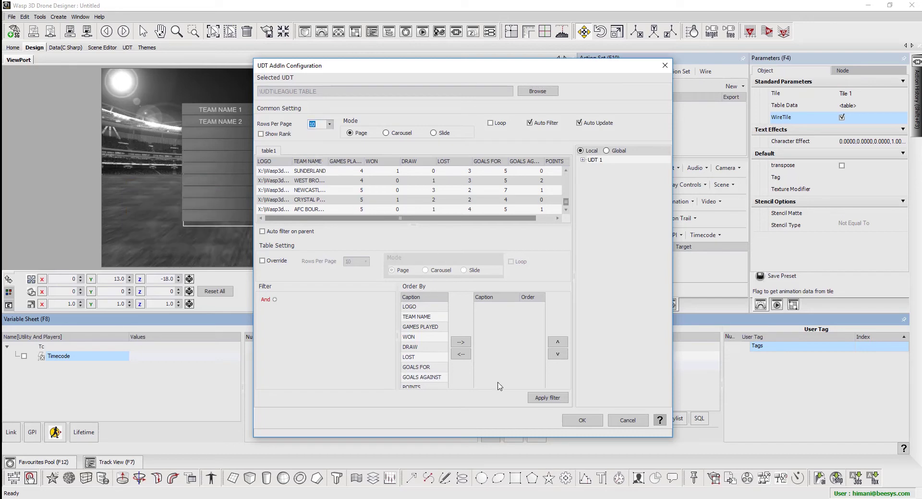
pyautogui.click(582, 420)
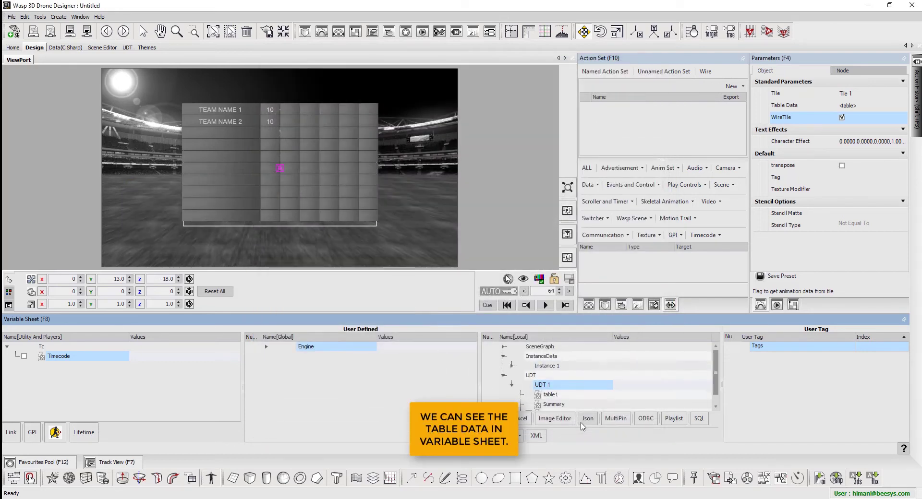
pyautogui.click(651, 394)
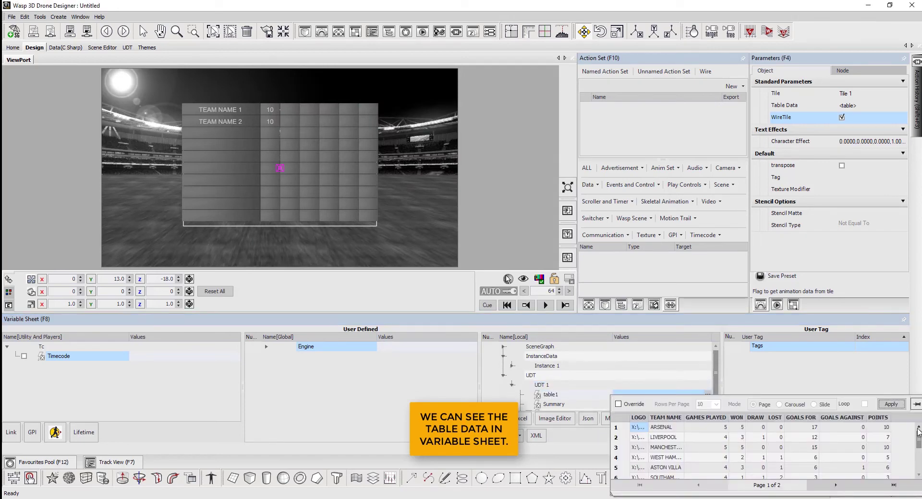
pyautogui.moveTo(918, 445); pyautogui.dragTo(918, 471)
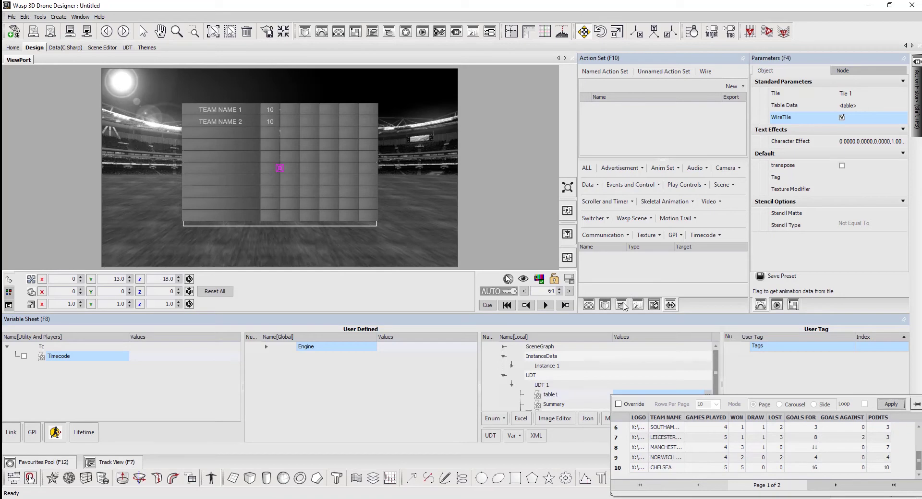
# Open the table text's Table Data for editing, expand the local UDT 1 variables, and view table1's rows.
pyautogui.click(623, 306)
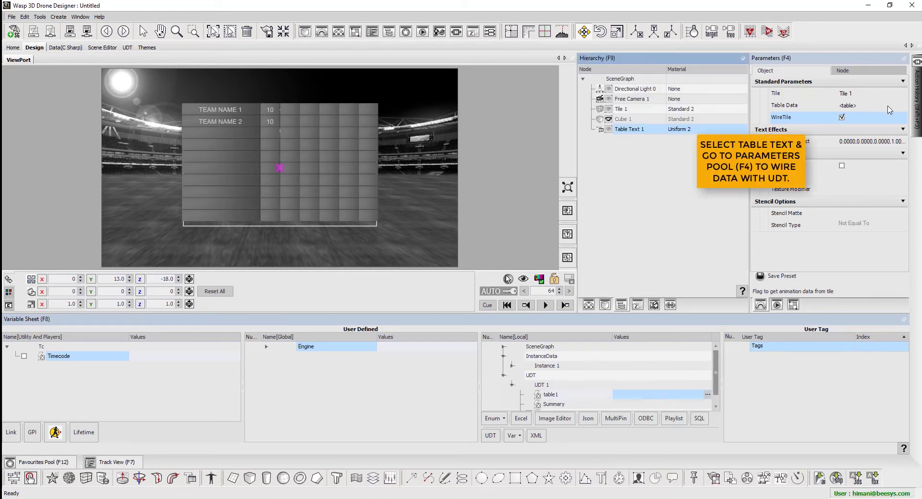
pyautogui.click(894, 106)
pyautogui.click(903, 106)
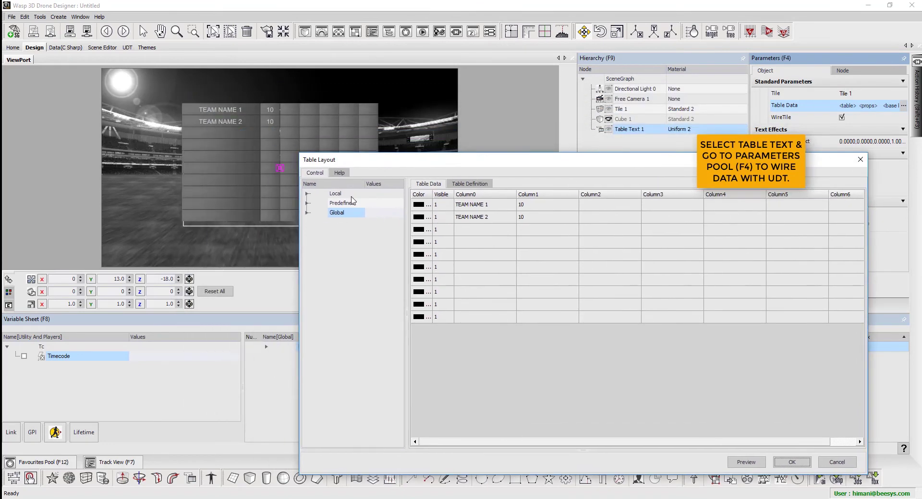
pyautogui.click(336, 193)
pyautogui.doubleClick(335, 193)
pyautogui.doubleClick(343, 213)
pyautogui.click(356, 222)
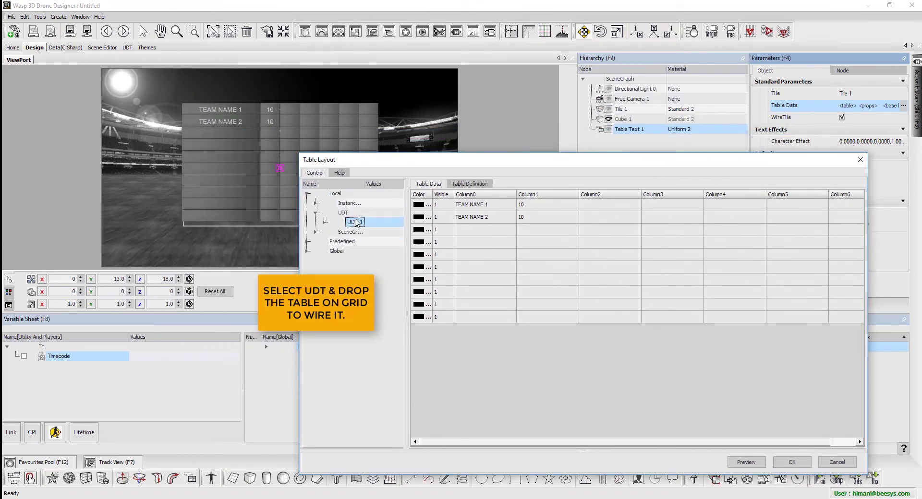
pyautogui.doubleClick(355, 221)
pyautogui.click(394, 233)
pyautogui.click(397, 232)
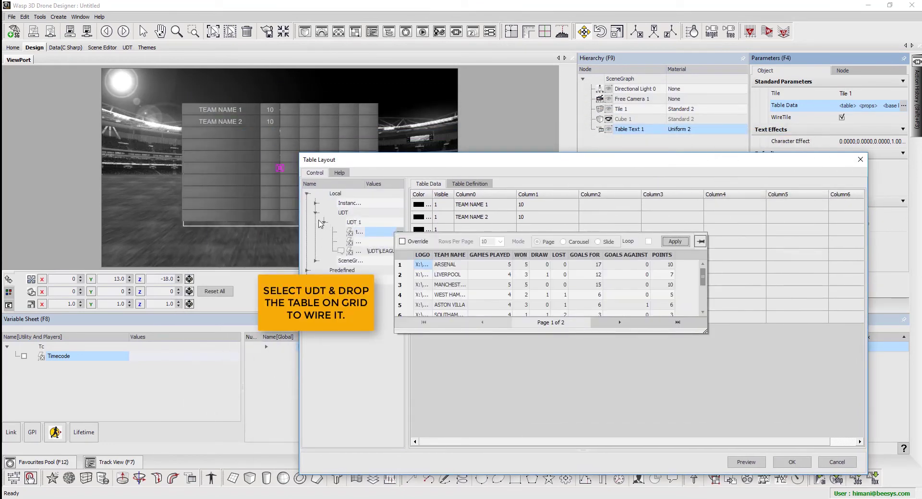
# Widen the Table Layout dialog and its variable list, and wire UDT 1's table1 to the table data grid.
pyautogui.moveTo(301, 235); pyautogui.dragTo(260, 234)
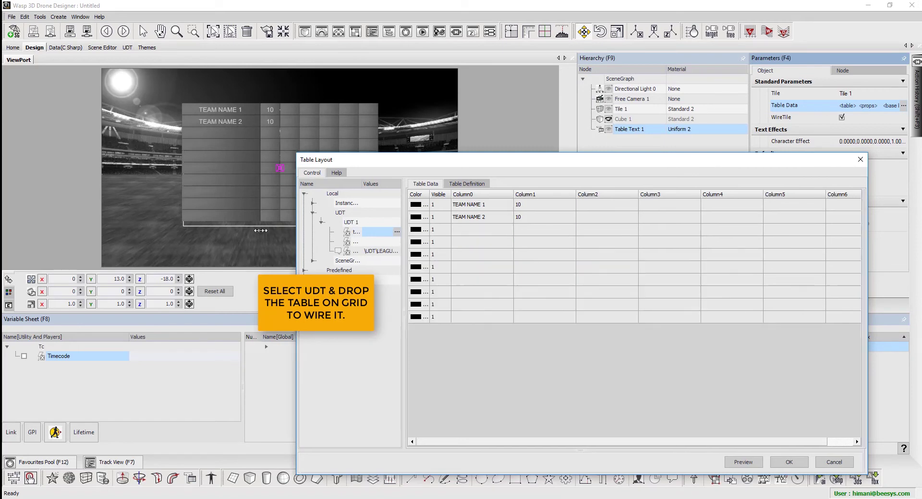
pyautogui.moveTo(367, 232); pyautogui.dragTo(388, 233)
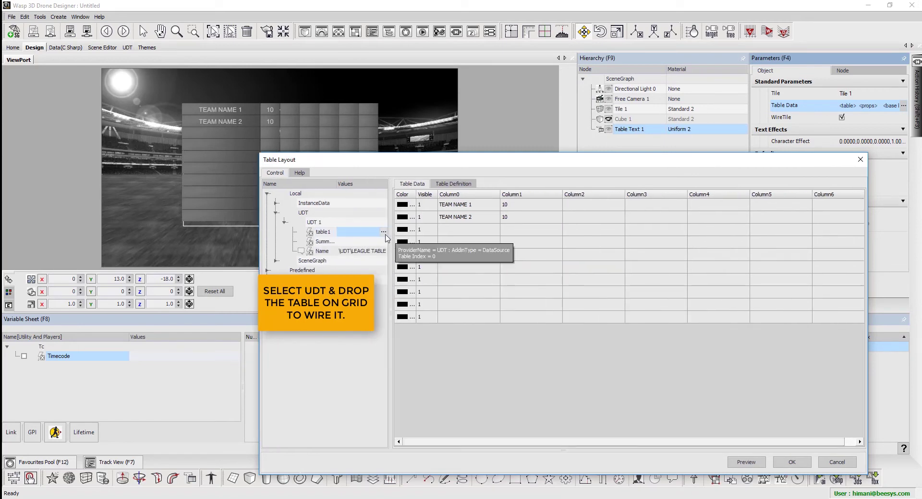
pyautogui.moveTo(387, 238)
pyautogui.moveTo(312, 238); pyautogui.dragTo(493, 204)
# Rewire the grid's first column to TEAM NAME and its second column to GAMES PLAYED.
pyautogui.click(494, 195)
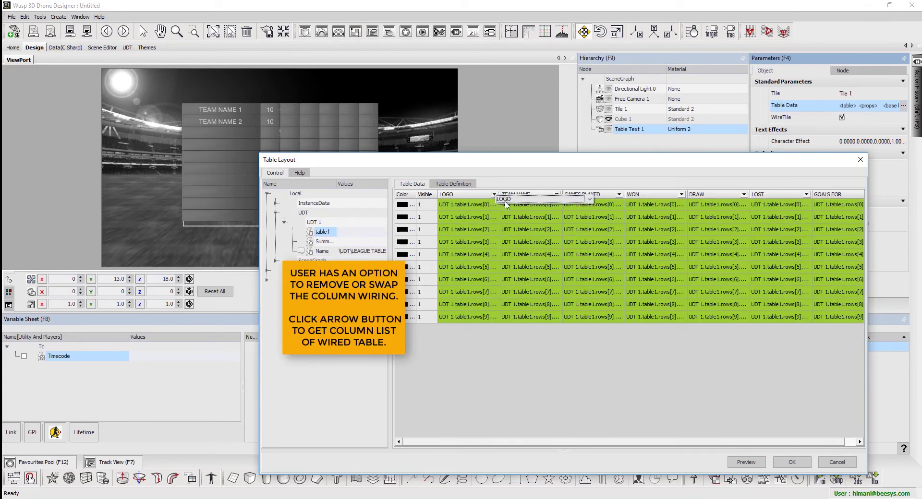
pyautogui.click(504, 220)
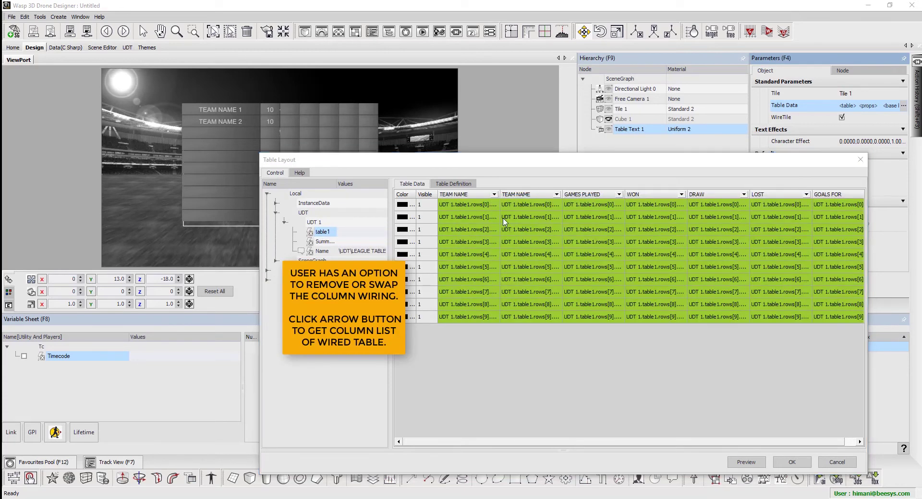
pyautogui.click(556, 195)
pyautogui.click(561, 201)
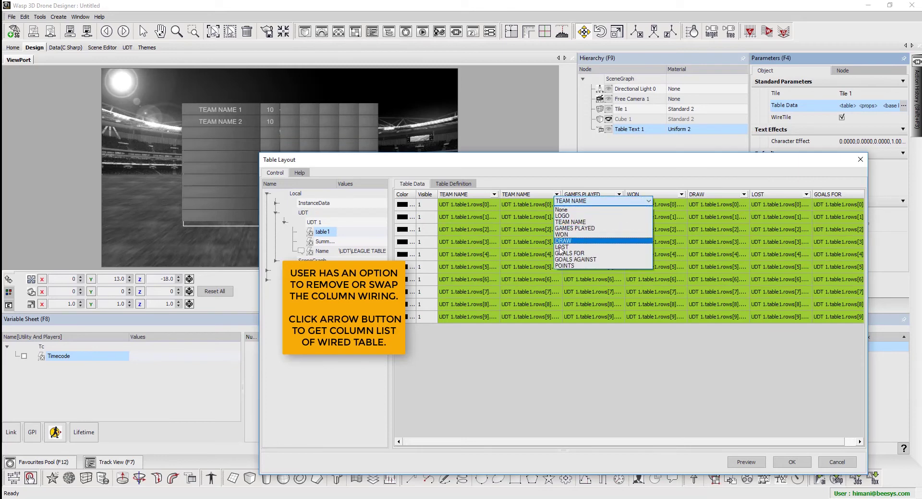
pyautogui.click(574, 229)
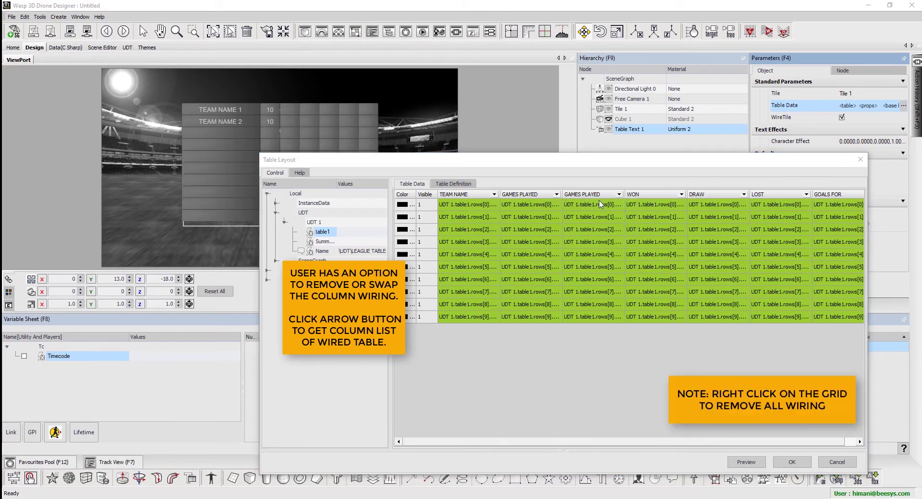
# Rewire the grid's third column to WON and its fourth column to LOST.
pyautogui.click(626, 195)
pyautogui.click(629, 199)
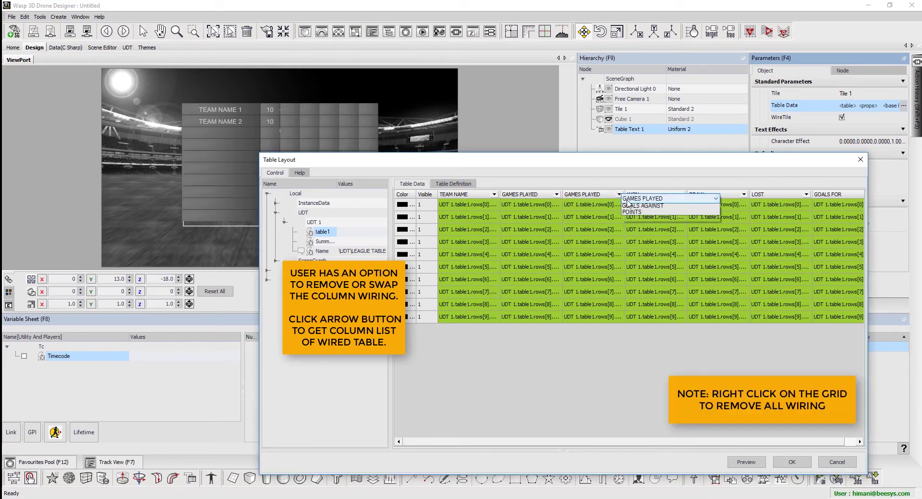
pyautogui.click(628, 233)
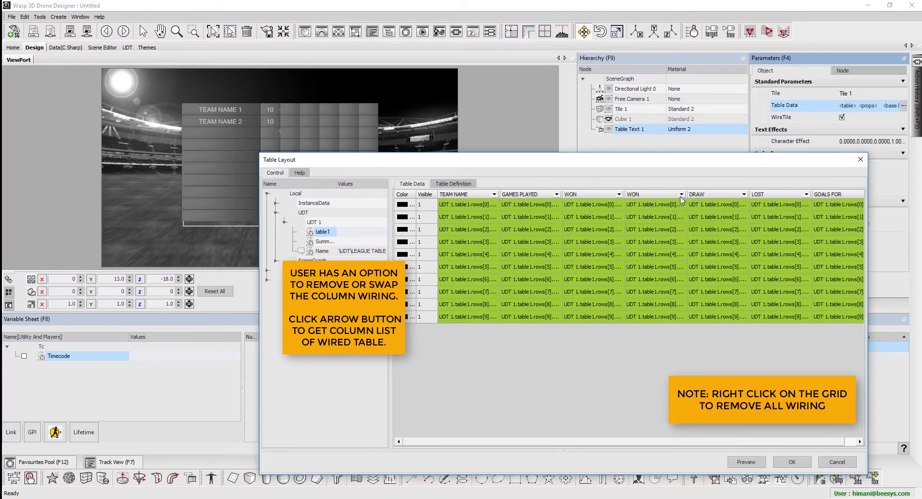
pyautogui.click(695, 197)
pyautogui.click(694, 203)
pyautogui.click(690, 250)
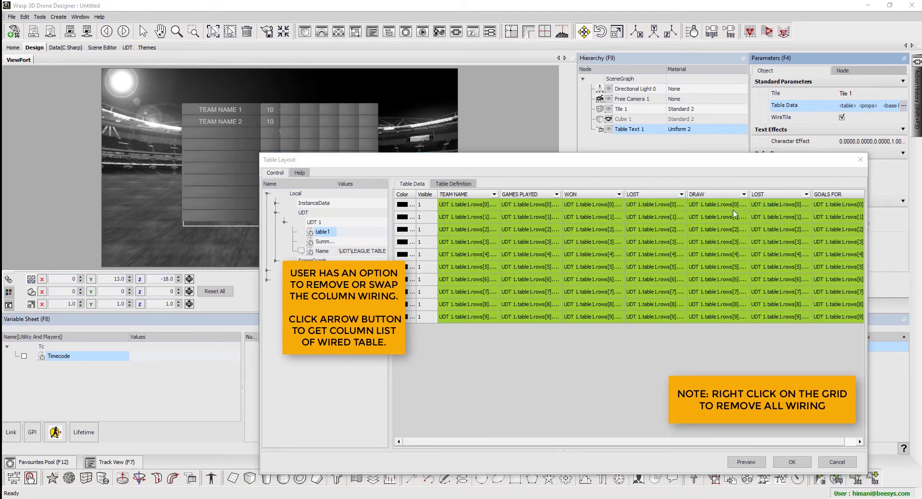
# Check the fifth column's DRAW wiring and rewire the sixth column to GOALS FOR.
pyautogui.click(745, 194)
pyautogui.click(749, 198)
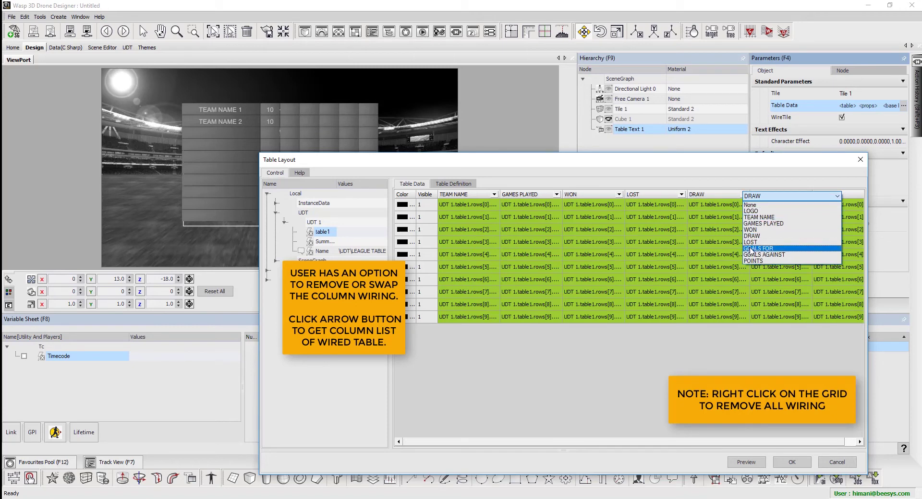
pyautogui.click(750, 242)
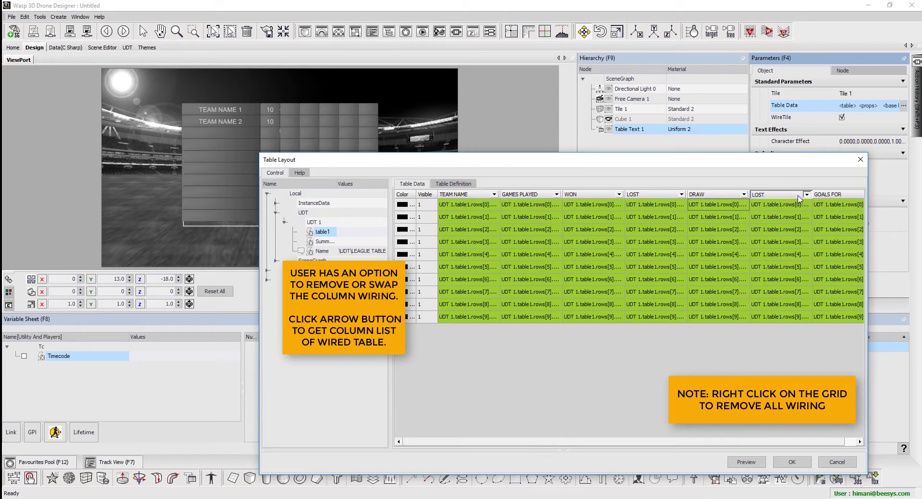
pyautogui.click(811, 194)
pyautogui.click(816, 200)
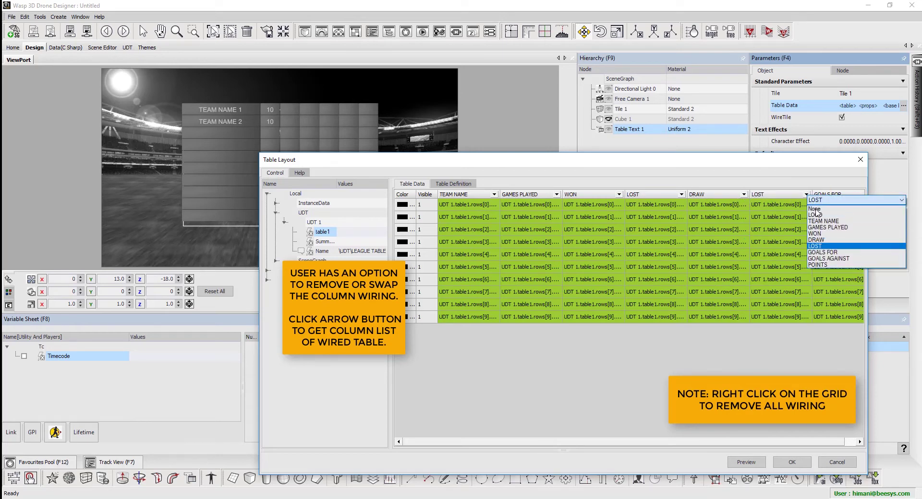
pyautogui.click(824, 254)
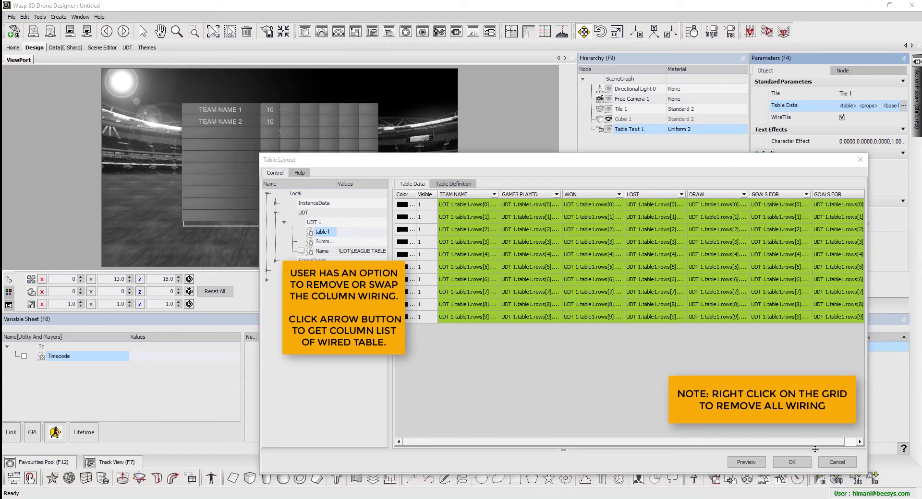
# Rewire the grid's seventh column to POINTS and preview the wired table in the scene.
pyautogui.click(859, 441)
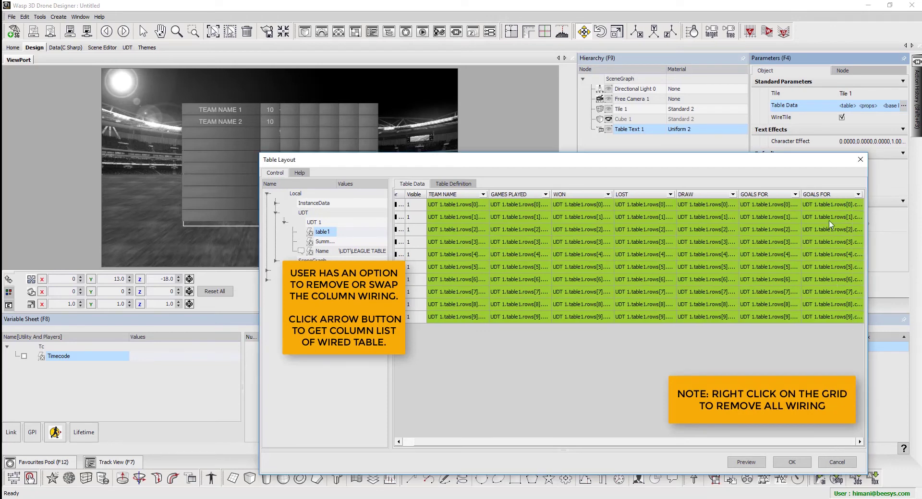
pyautogui.click(859, 195)
pyautogui.click(858, 199)
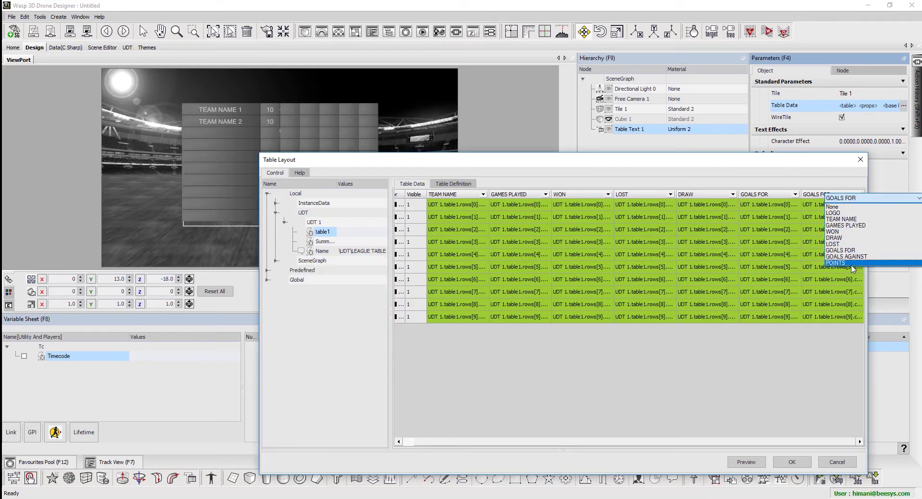
pyautogui.click(853, 268)
pyautogui.click(750, 464)
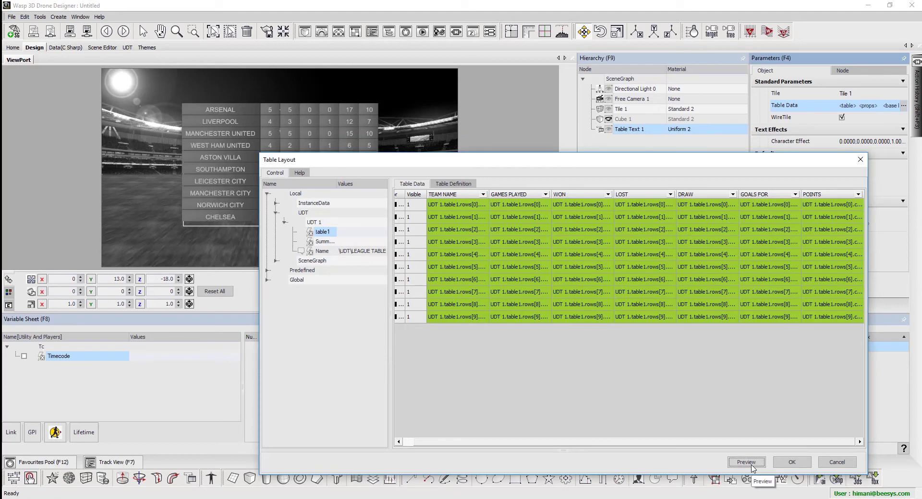
# In the table definition, set the whole table's font weight to Bold, change its font to Segoe UI, and preview the text.
pyautogui.click(453, 184)
pyautogui.moveTo(455, 164); pyautogui.dragTo(435, 208)
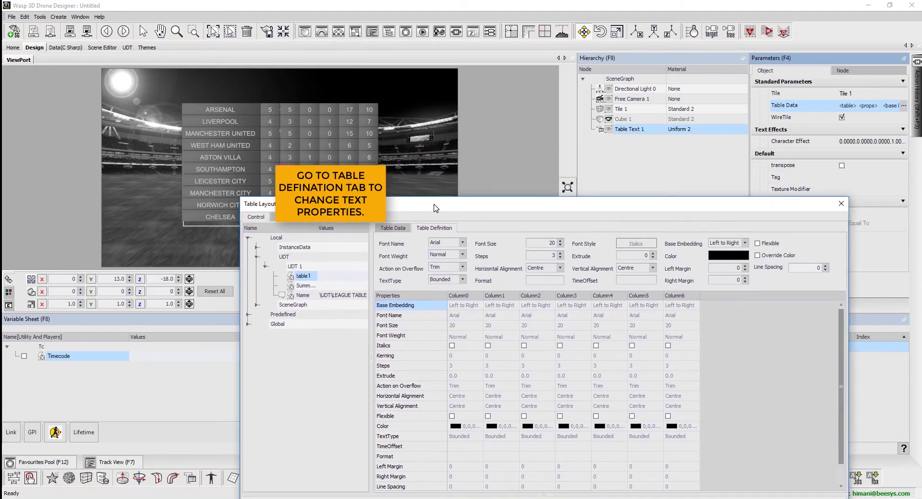
pyautogui.click(462, 256)
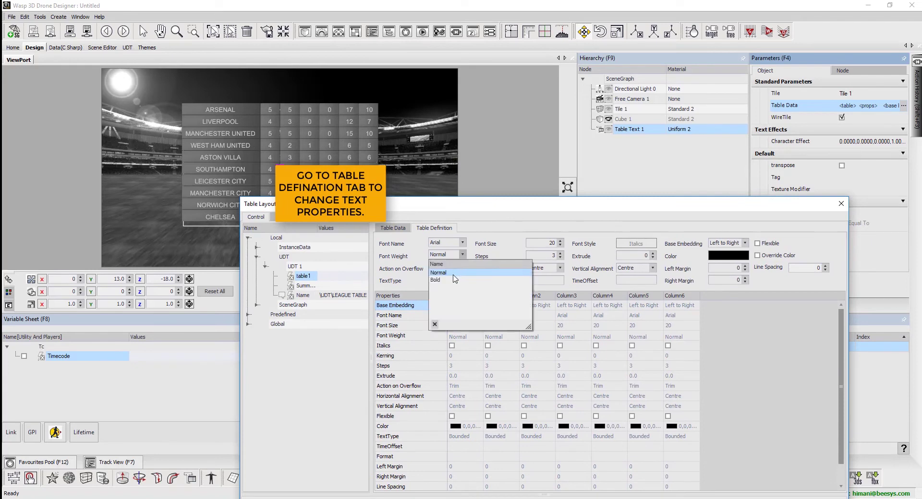
pyautogui.click(452, 280)
pyautogui.click(451, 244)
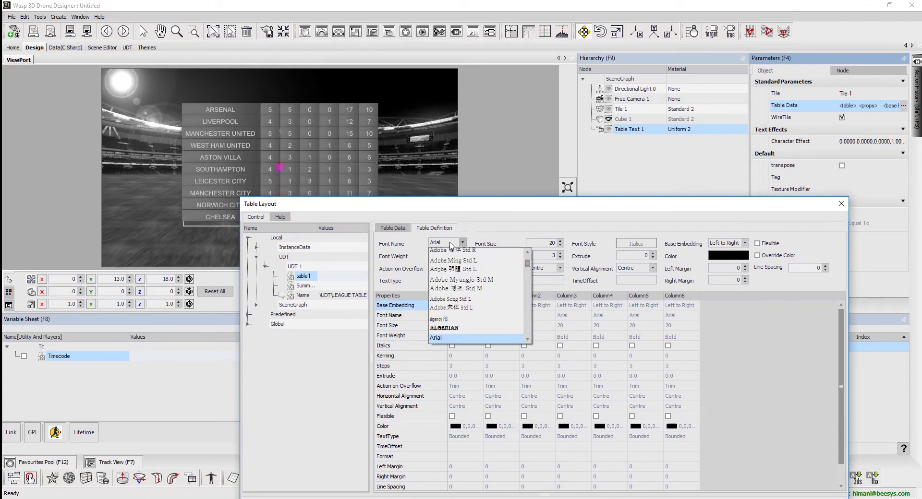
pyautogui.scroll(-15, 451, 249)
pyautogui.click(481, 319)
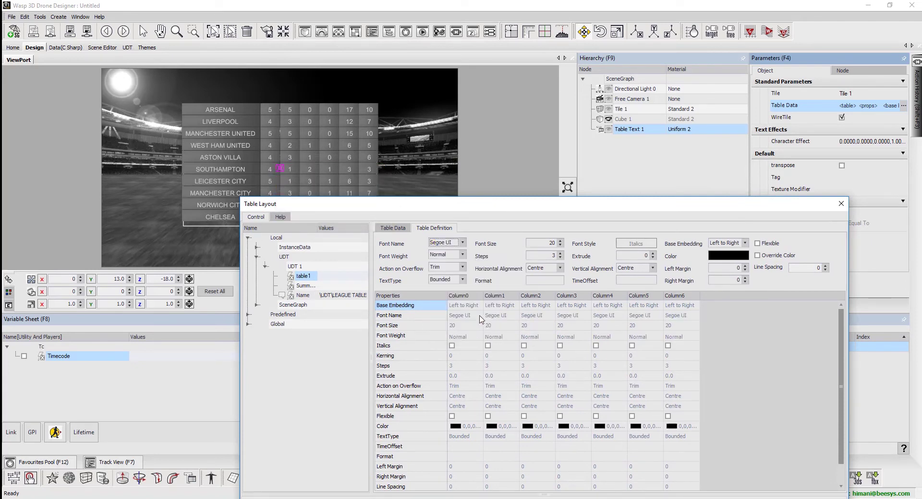
pyautogui.moveTo(509, 206); pyautogui.dragTo(572, 98)
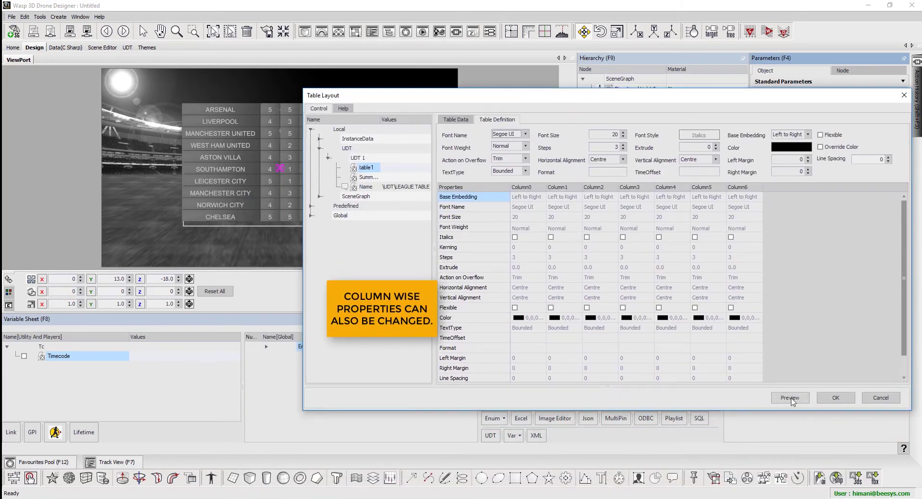
pyautogui.click(791, 399)
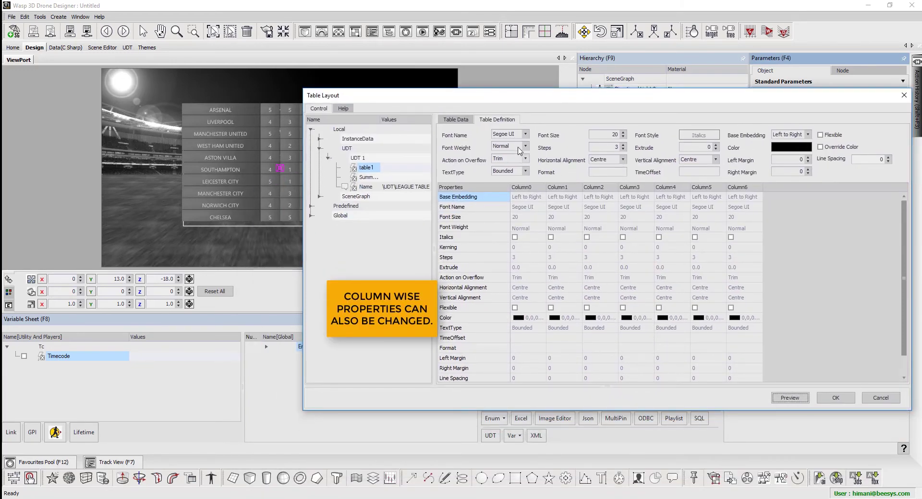
# Set the Segoe UI table text's font weight to Bold and preview it.
pyautogui.click(520, 150)
pyautogui.click(509, 175)
pyautogui.click(787, 401)
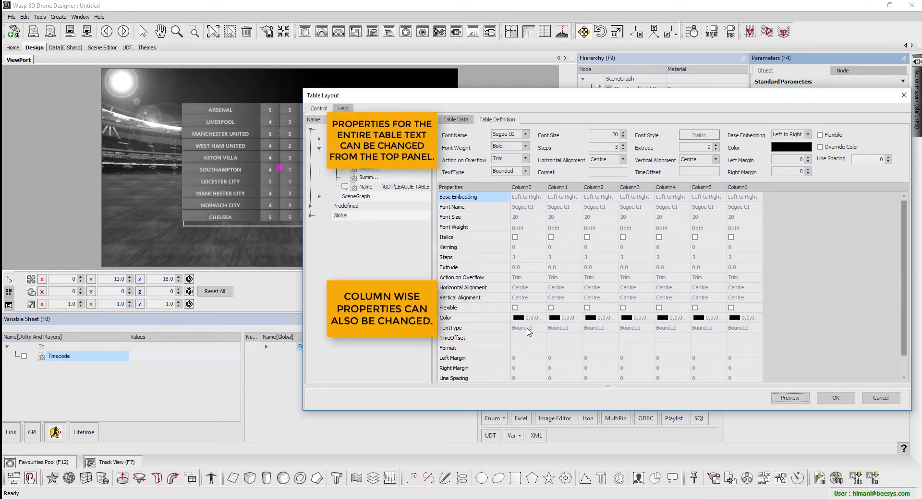
# Set Column0's horizontal alignment to Left and its left margin to 20, and preview the table.
pyautogui.click(523, 287)
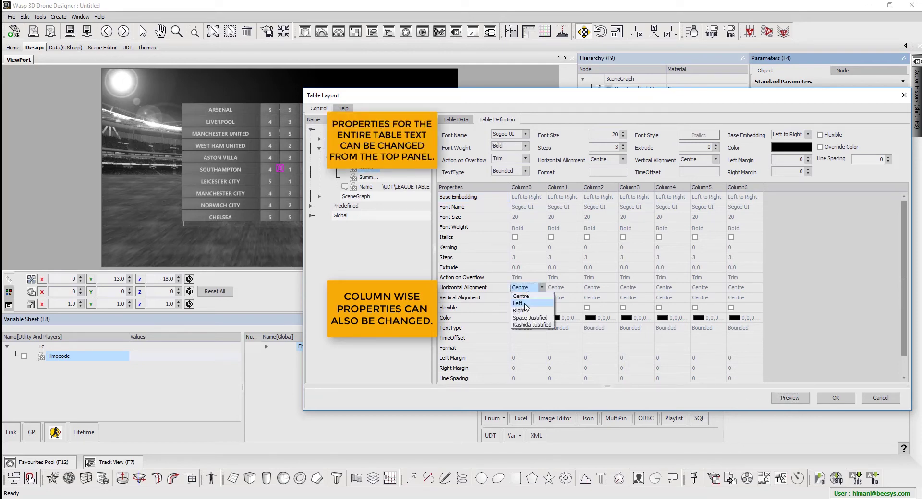
pyautogui.click(524, 296)
pyautogui.click(522, 359)
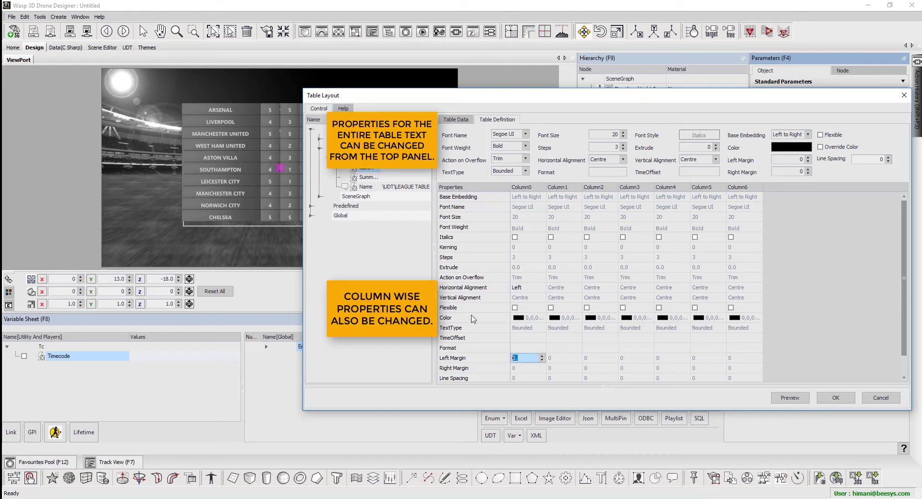
pyautogui.write('20.')
pyautogui.click(773, 400)
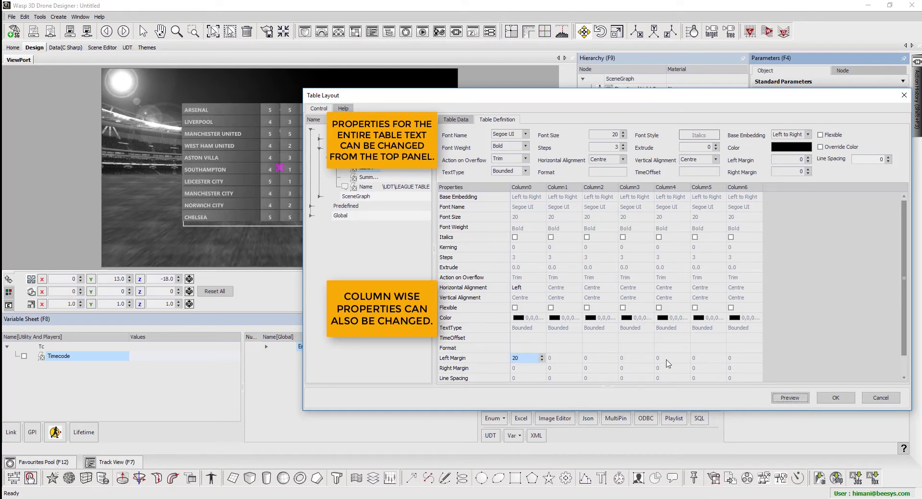
# Set Column0's text color to orange with hue 27 and brightness 241, preview it, and move the dialog to see the table.
pyautogui.click(517, 317)
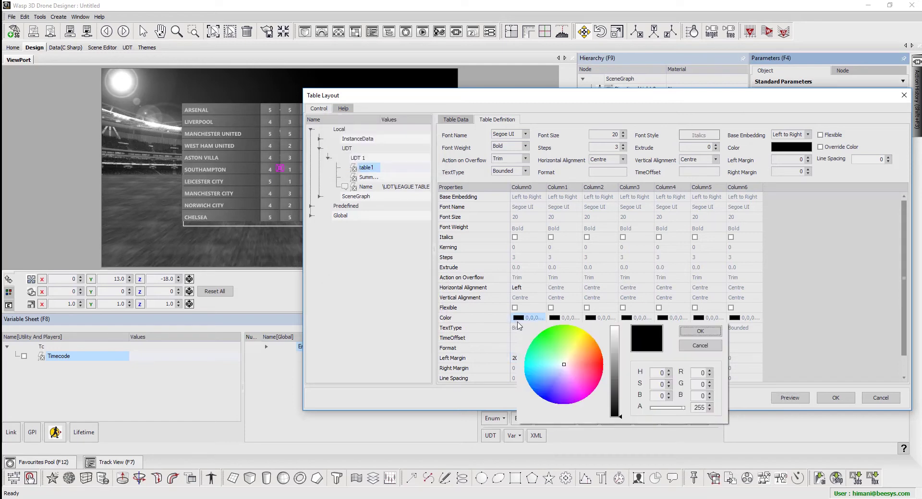
pyautogui.click(595, 339)
pyautogui.click(618, 339)
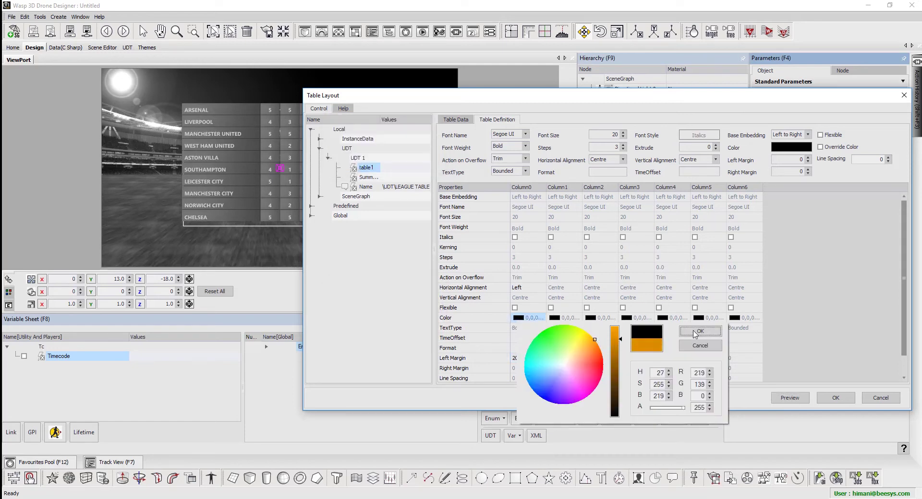
pyautogui.click(615, 331)
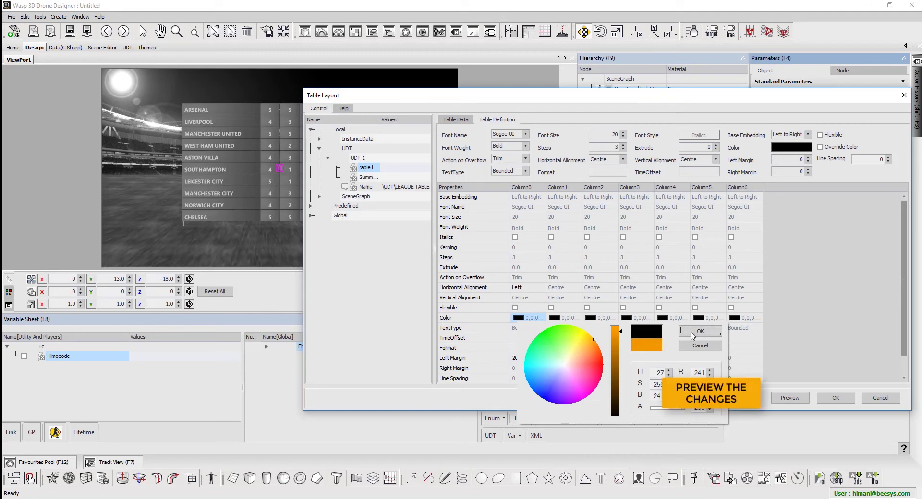
pyautogui.click(691, 334)
pyautogui.click(789, 400)
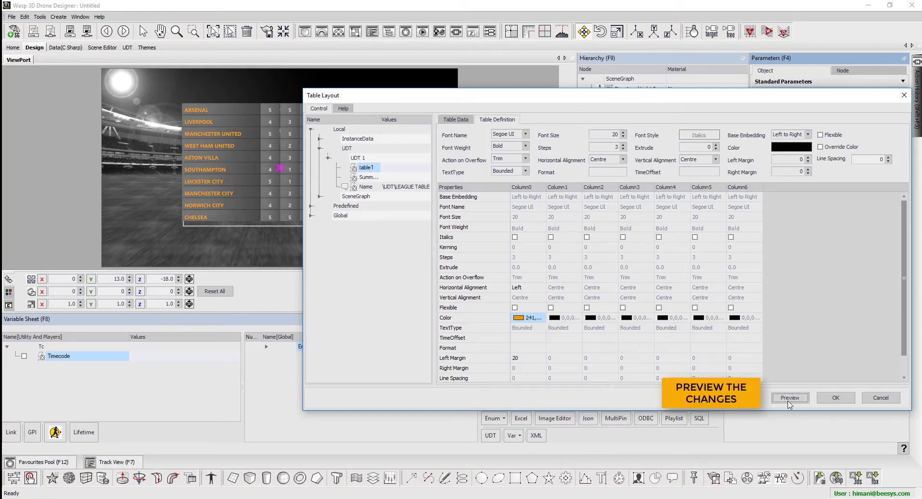
pyautogui.moveTo(768, 99); pyautogui.dragTo(706, 149)
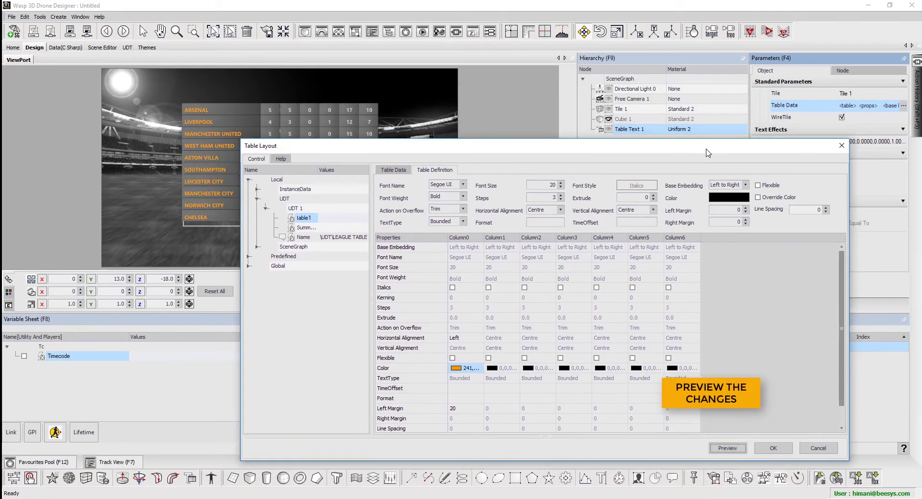
# Set the whole table's text color to white, enable Override Color, and preview the changes.
pyautogui.click(741, 201)
pyautogui.moveTo(792, 247); pyautogui.dragTo(793, 204)
pyautogui.click(878, 209)
pyautogui.click(730, 448)
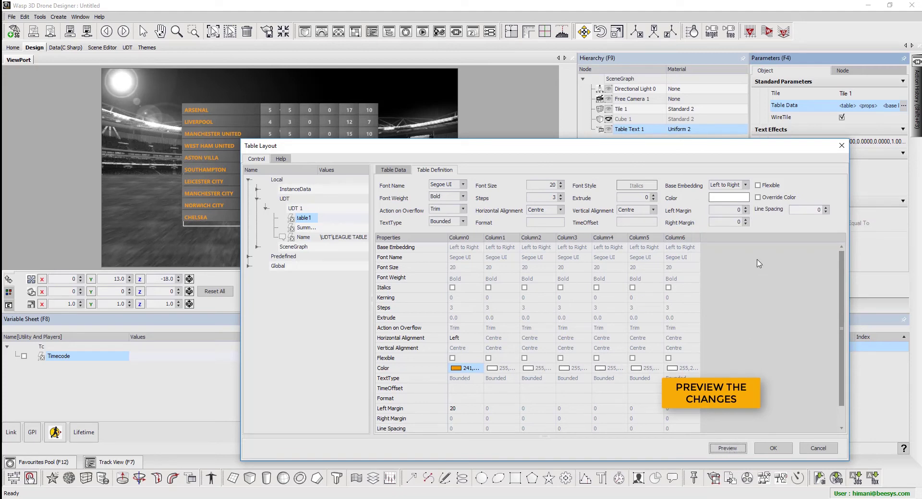
pyautogui.click(763, 199)
pyautogui.click(728, 449)
# Shift Column0's text color to a yellower orange and apply the table layout.
pyautogui.click(459, 371)
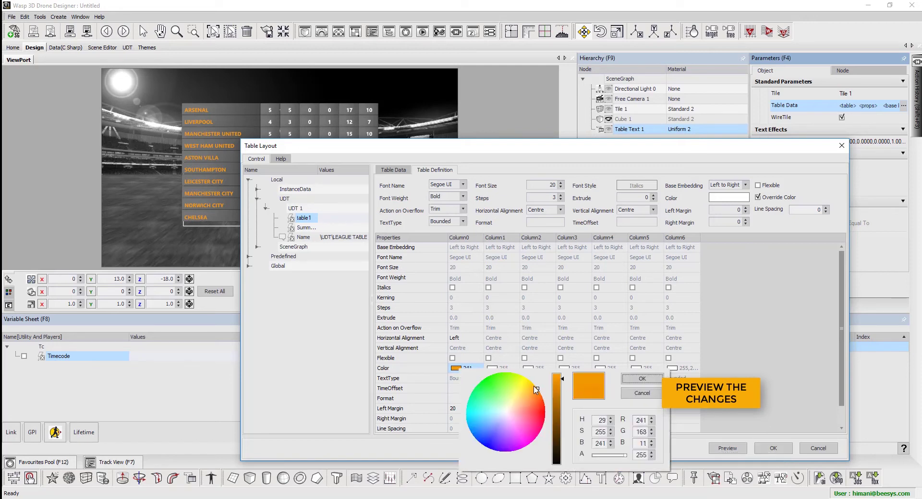
pyautogui.moveTo(534, 387); pyautogui.dragTo(531, 383)
pyautogui.click(633, 382)
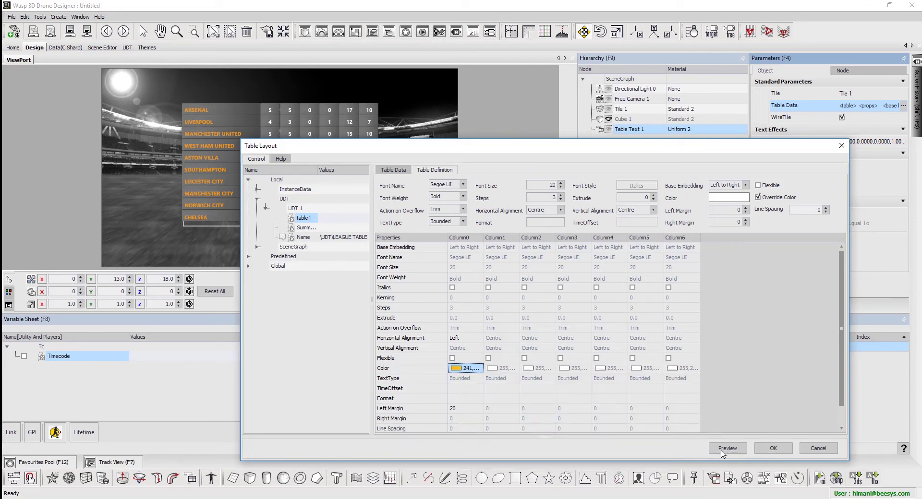
pyautogui.click(773, 448)
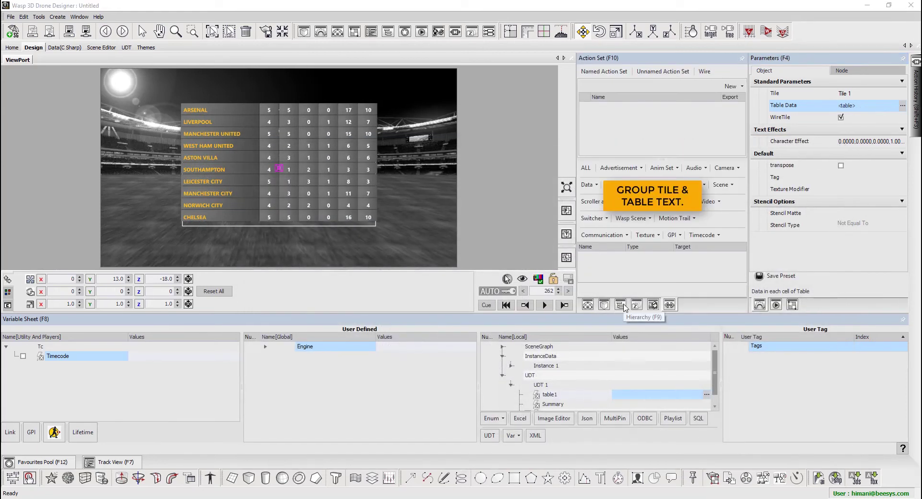
# Select Tile 1 together with Table Text 1 in the scene hierarchy and group them.
pyautogui.click(620, 306)
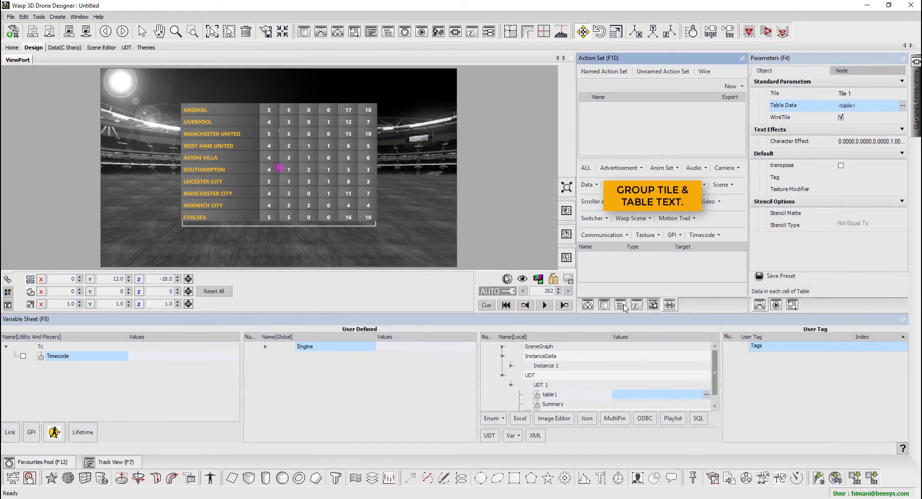
pyautogui.keyDown('ctrl'); pyautogui.click(632, 110); pyautogui.keyUp('ctrl')
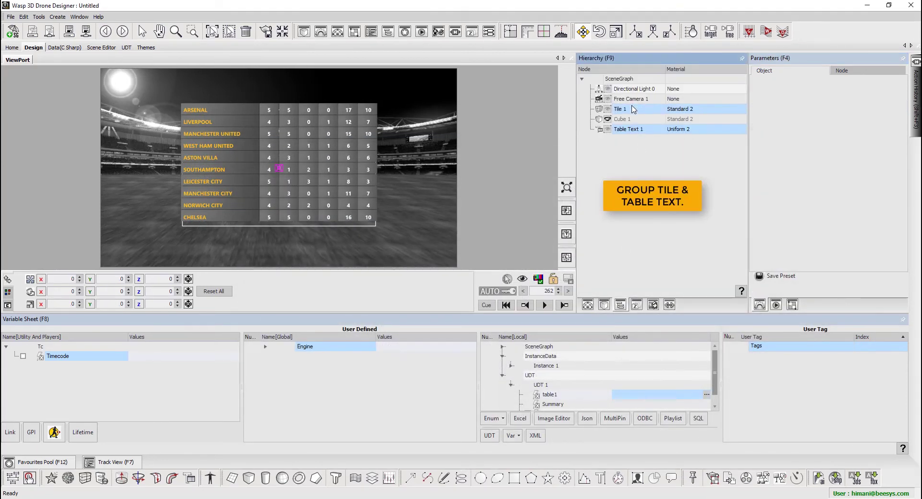
pyautogui.hotkey('ctrl', 'g')
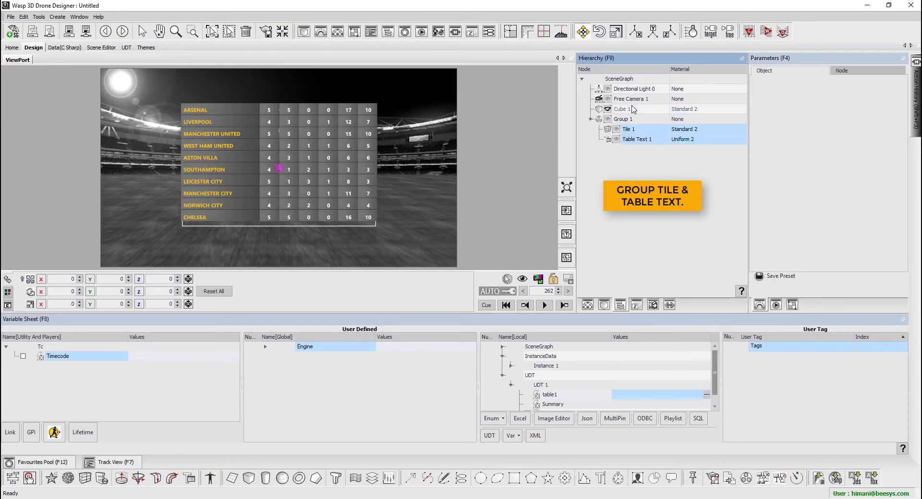
# Reset the group's Y and Z positions to 0, and lower it to about Y -20.
pyautogui.click(632, 119)
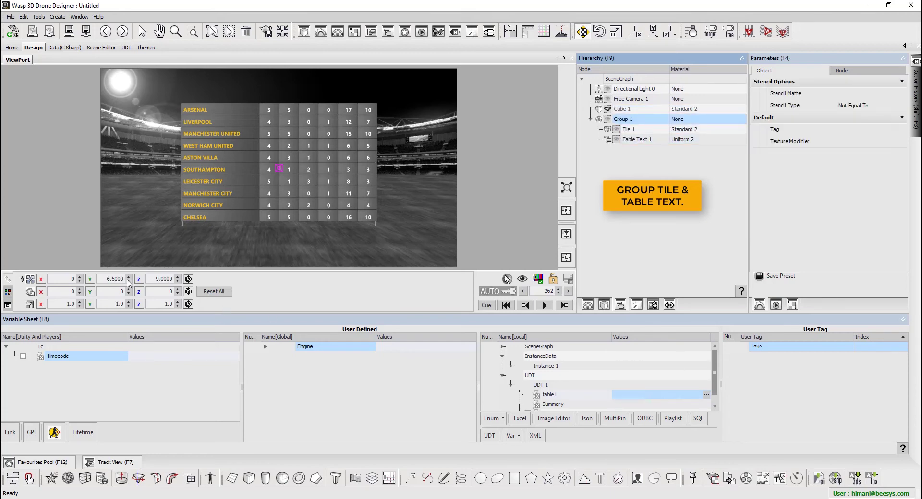
pyautogui.rightClick(127, 280)
pyautogui.rightClick(178, 282)
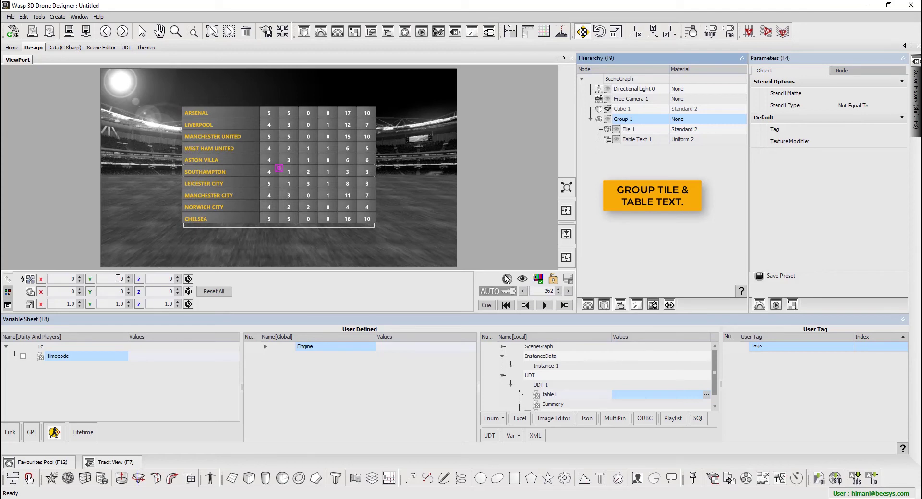
pyautogui.moveTo(118, 278); pyautogui.dragTo(104, 290)
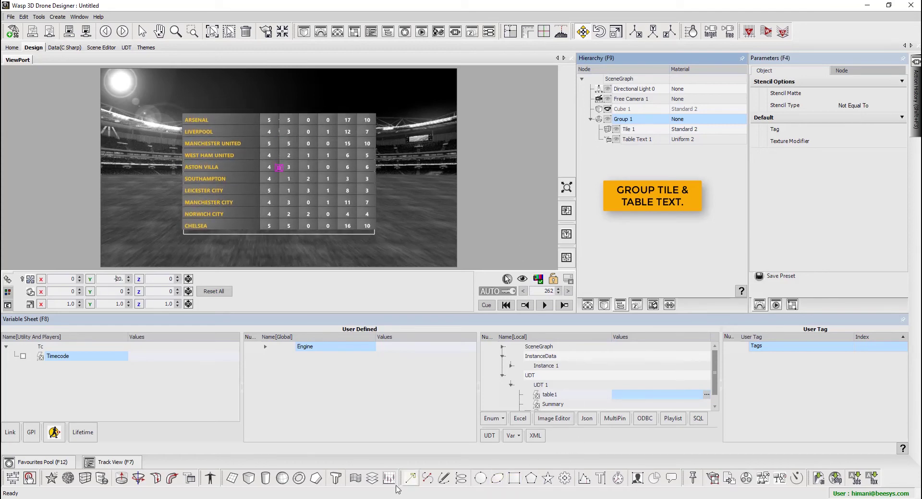
# Add a cube as a header bar above the table, 559 wide, 33 high and 20 deep, at Y 162.
pyautogui.click(255, 479)
pyautogui.click(255, 480)
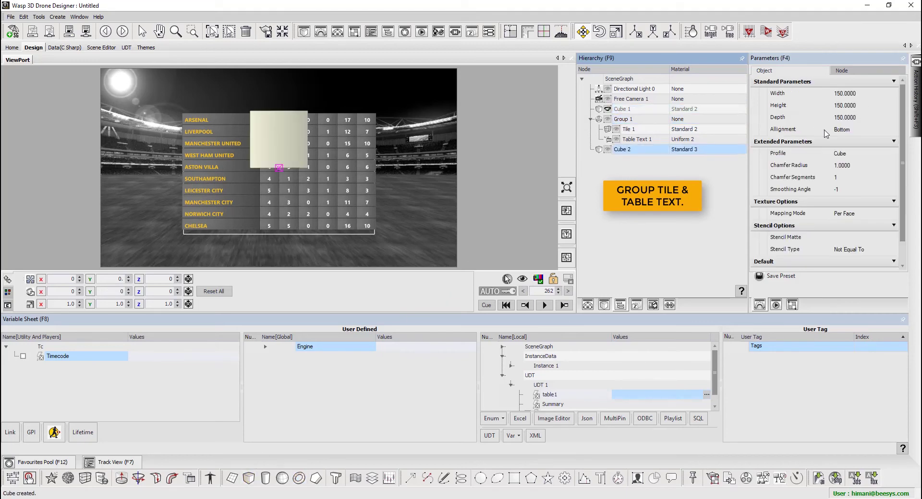
pyautogui.moveTo(829, 119); pyautogui.dragTo(867, 94)
pyautogui.moveTo(119, 283); pyautogui.dragTo(147, 262)
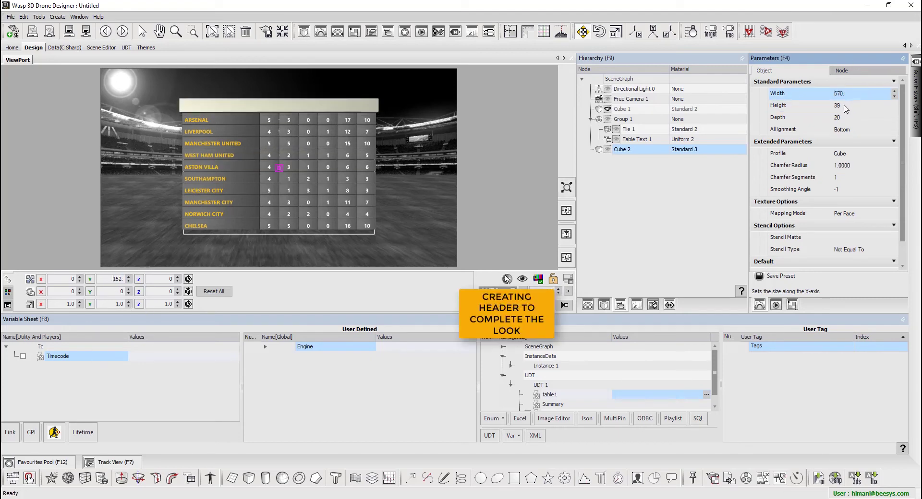
pyautogui.moveTo(846, 107); pyautogui.dragTo(839, 108)
pyautogui.moveTo(836, 93); pyautogui.dragTo(826, 90)
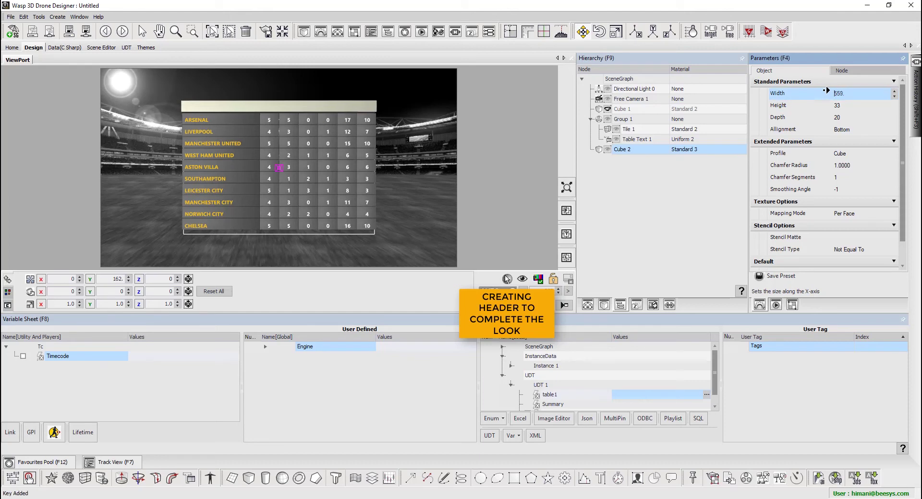
# Set the header cube material's diffuse color to grey and its shine to 0.2, and collapse the variable sheet.
pyautogui.rightClick(652, 152)
pyautogui.click(669, 190)
pyautogui.moveTo(617, 188); pyautogui.dragTo(618, 199)
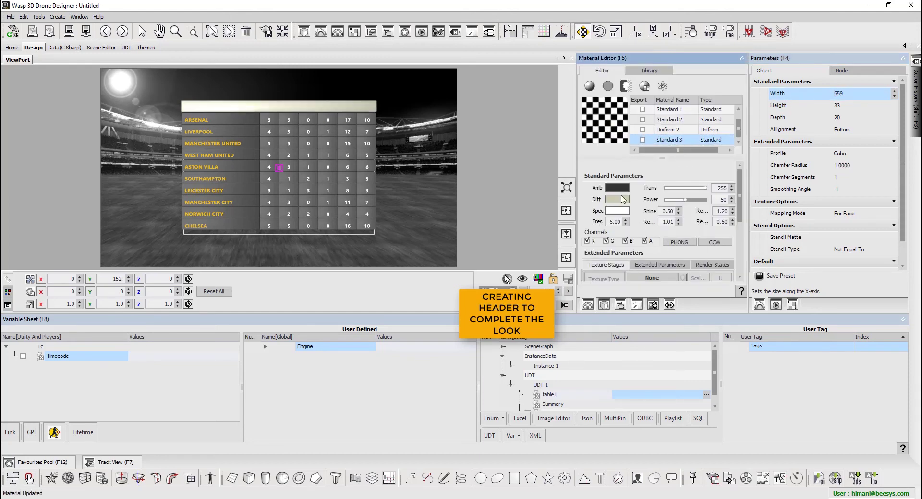
pyautogui.click(617, 200)
pyautogui.moveTo(724, 236); pyautogui.dragTo(719, 255)
pyautogui.click(809, 212)
pyautogui.click(902, 320)
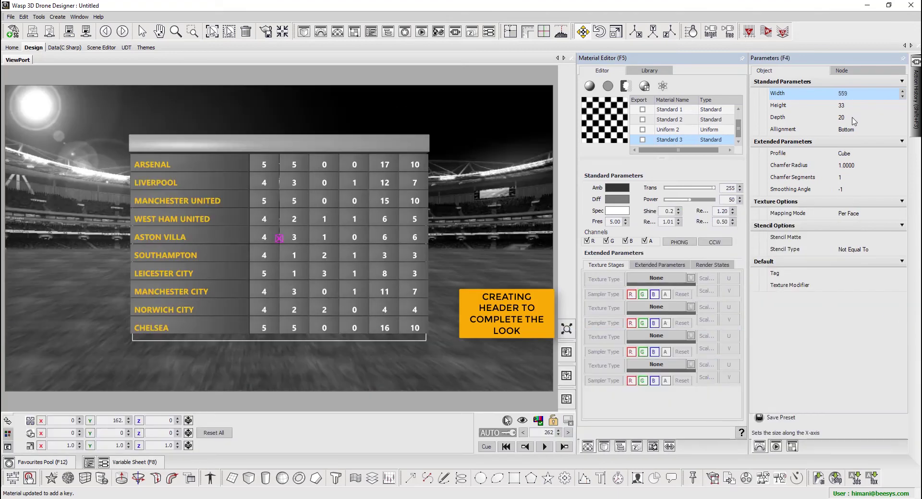
# Resize the header cube to depth 10 and height 31, and give its material an orange diffuse color with power 3.
pyautogui.moveTo(851, 120); pyautogui.dragTo(826, 107)
pyautogui.click(618, 199)
pyautogui.click(690, 216)
pyautogui.moveTo(717, 251); pyautogui.dragTo(700, 222)
pyautogui.click(698, 222)
pyautogui.click(803, 210)
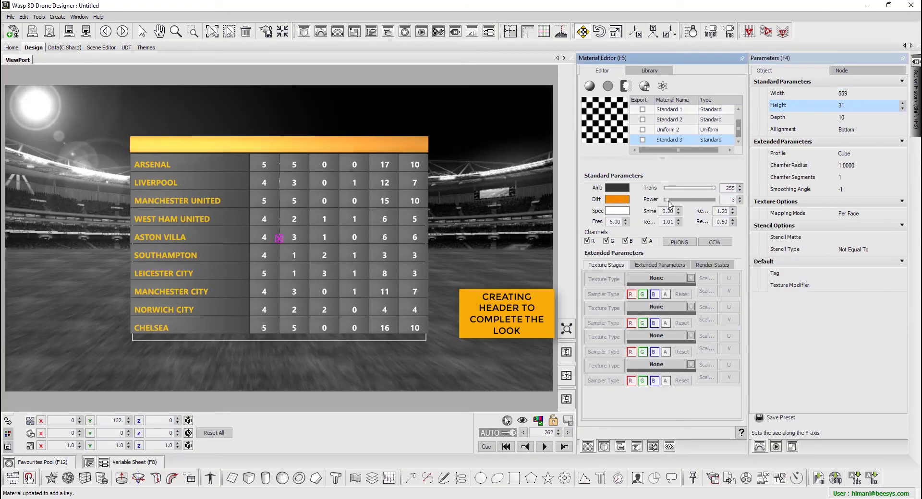
# Add a 3D text on the header bar at X -202, Y 153, Z -60, in Segoe UI Bold.
pyautogui.click(335, 478)
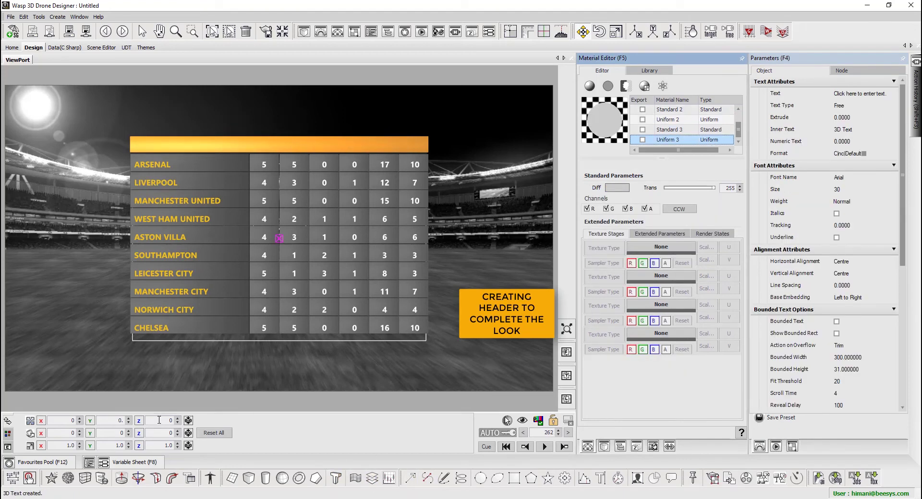
pyautogui.moveTo(161, 418); pyautogui.dragTo(64, 420)
pyautogui.click(854, 178)
pyautogui.write('se')
pyautogui.scroll(-2, 851, 259)
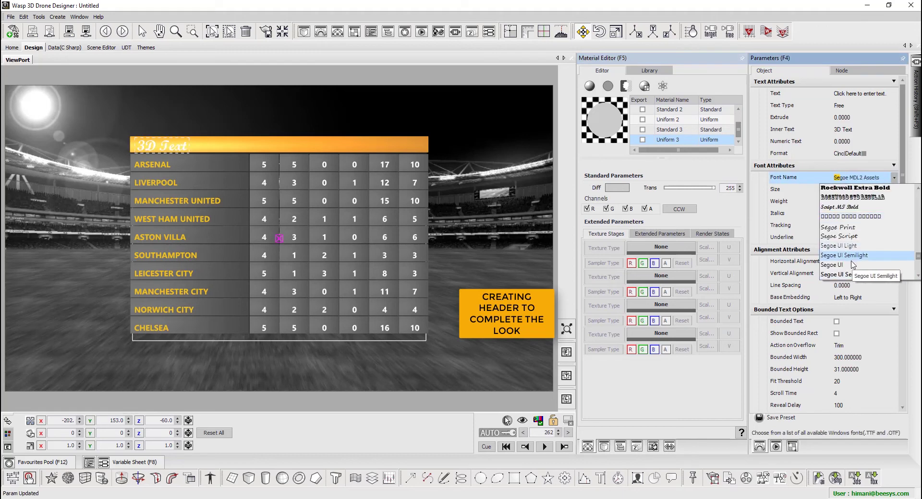
pyautogui.click(851, 264)
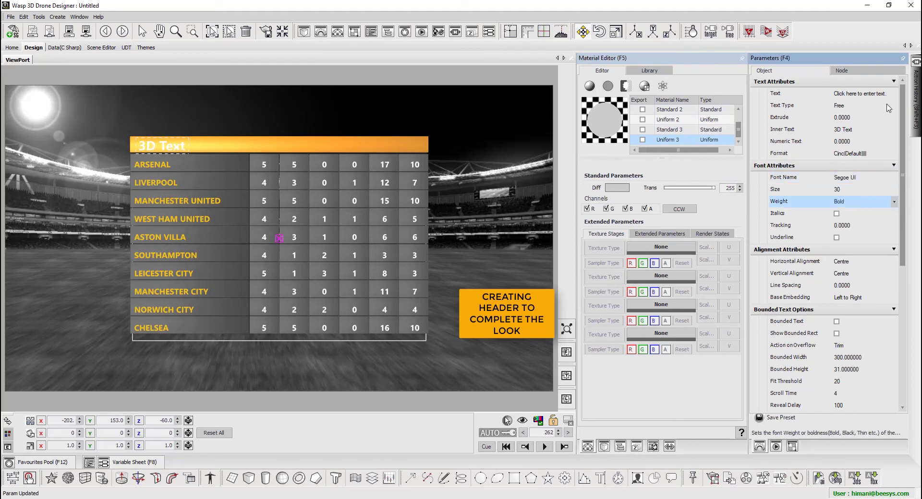
# Change the header 3D text's wording to TEAM NAME.
pyautogui.click(894, 129)
pyautogui.write('TEAM NAME')
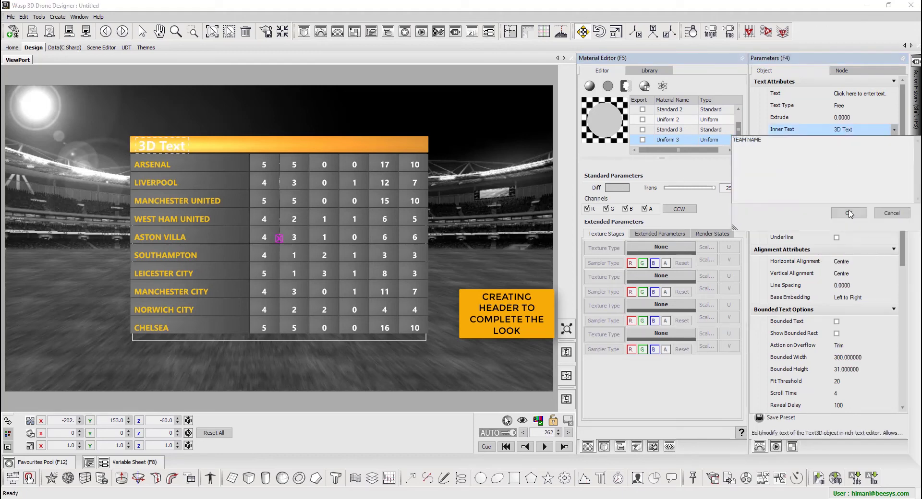
pyautogui.click(849, 213)
# Set the TEAM NAME text's diffuse color to black, enable Material Color, and shift it to X -184.
pyautogui.click(617, 188)
pyautogui.click(719, 287)
pyautogui.click(804, 199)
pyautogui.scroll(-4, 882, 304)
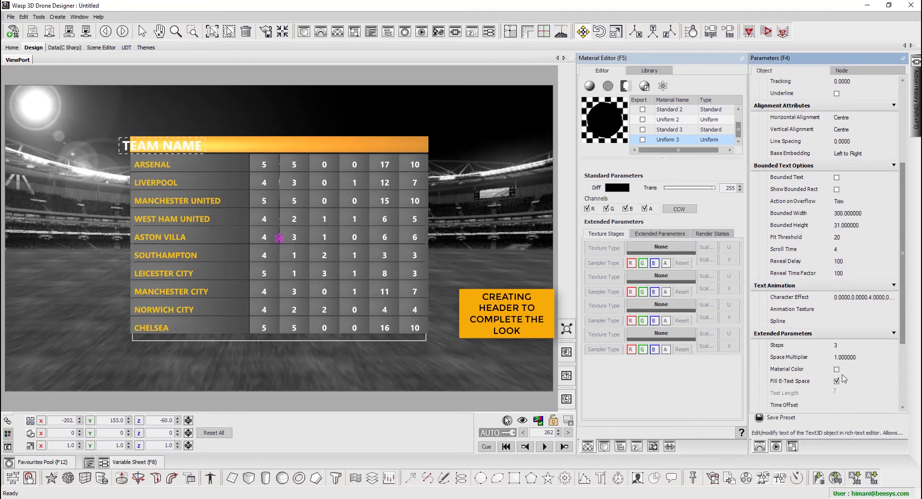
pyautogui.click(836, 369)
pyautogui.scroll(5, 872, 137)
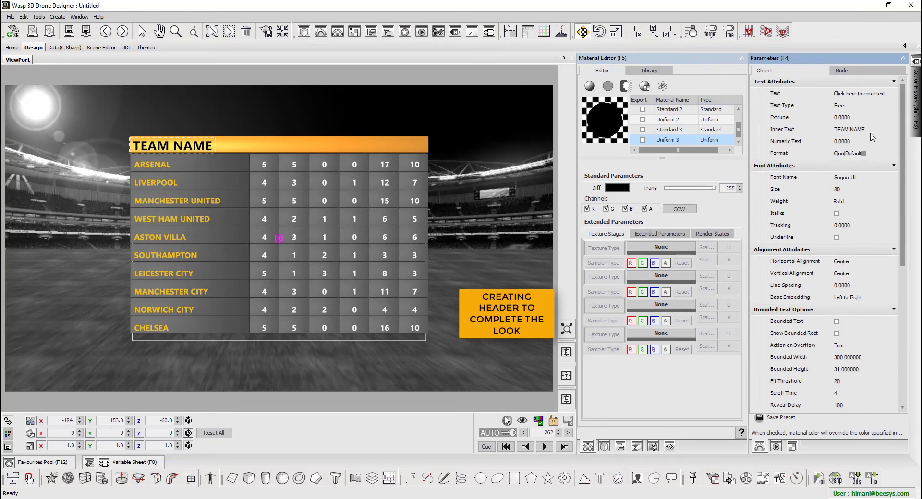
# Set the TEAM NAME text to size 25 with Left horizontal alignment, and position it at X -250.
pyautogui.doubleClick(835, 189)
pyautogui.write('25')
pyautogui.click(857, 262)
pyautogui.click(843, 273)
pyautogui.moveTo(75, 420); pyautogui.dragTo(36, 421)
pyautogui.write('-250')
pyautogui.press('Return')
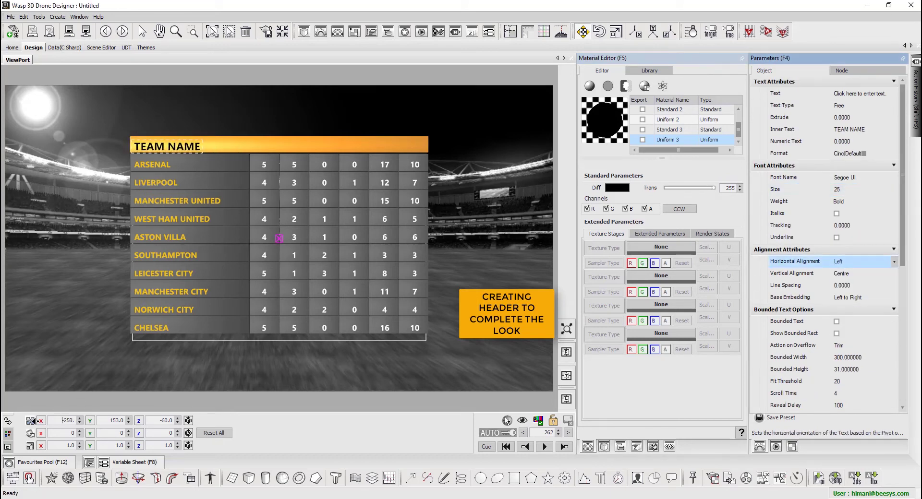
# Copy the TEAM NAME text about 200 units along X, and turn the copy into a centre-aligned MP label at X -28.
pyautogui.keyDown('shift'); pyautogui.moveTo(171, 149); pyautogui.dragTo(287, 149); pyautogui.keyUp('shift')
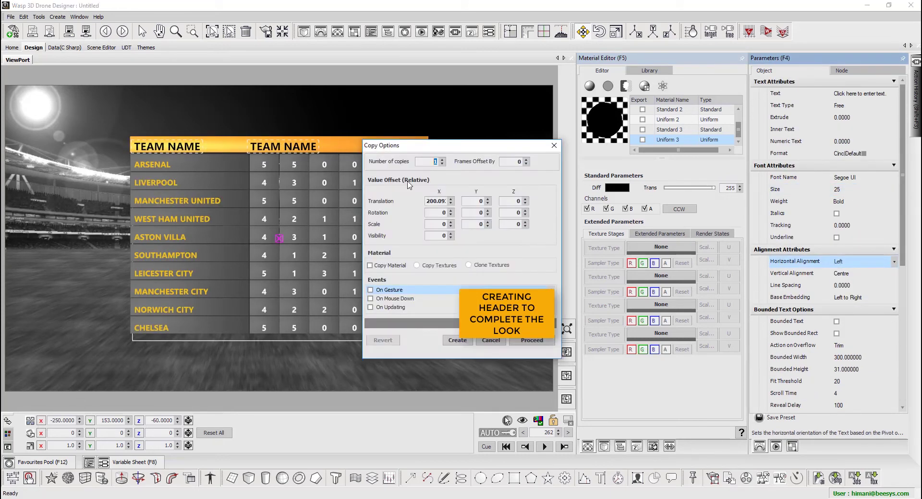
pyautogui.press('Return')
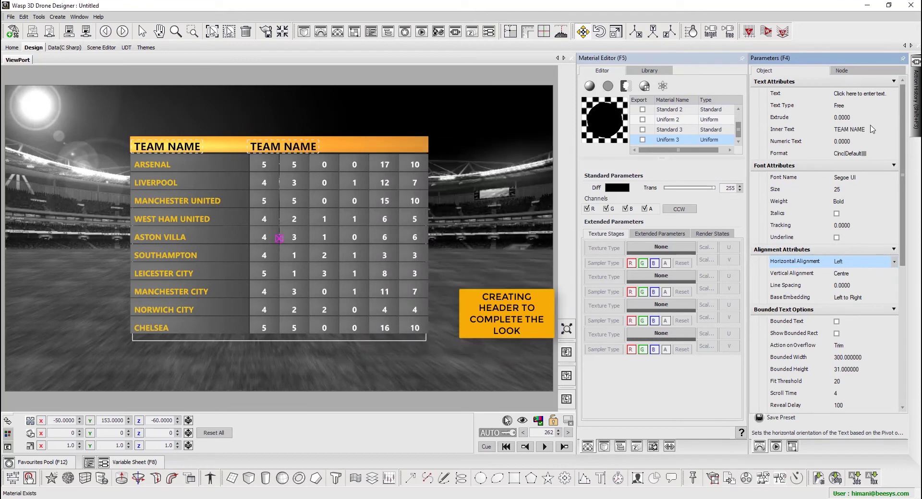
pyautogui.click(872, 128)
pyautogui.write('MP')
pyautogui.press('Return')
pyautogui.click(894, 261)
pyautogui.click(840, 269)
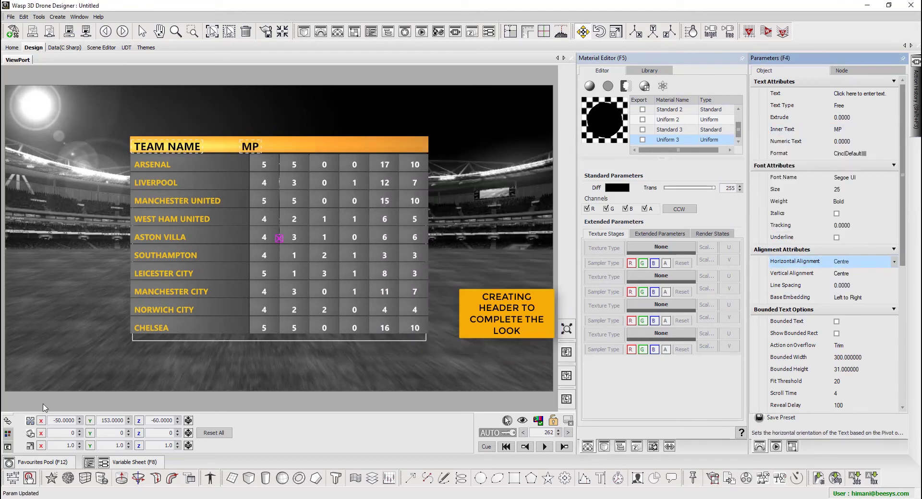
pyautogui.moveTo(41, 420); pyautogui.dragTo(110, 422)
# Try duplicating the MP label along the header with 6 copies at an X offset of 54.
pyautogui.keyDown('shift'); pyautogui.moveTo(267, 149); pyautogui.dragTo(298, 149); pyautogui.keyUp('shift')
pyautogui.rightClick(487, 201)
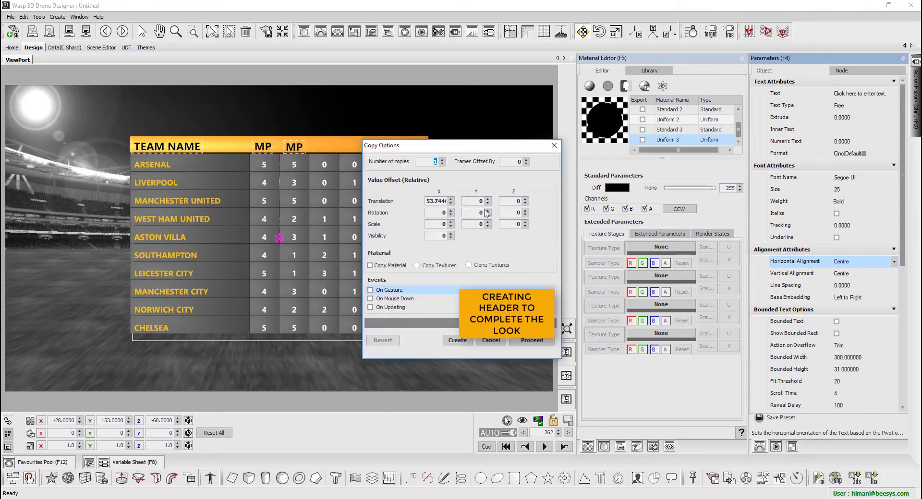
pyautogui.doubleClick(437, 201)
pyautogui.write('54')
pyautogui.click(441, 160)
pyautogui.click(441, 160)
pyautogui.moveTo(456, 146); pyautogui.dragTo(479, 196)
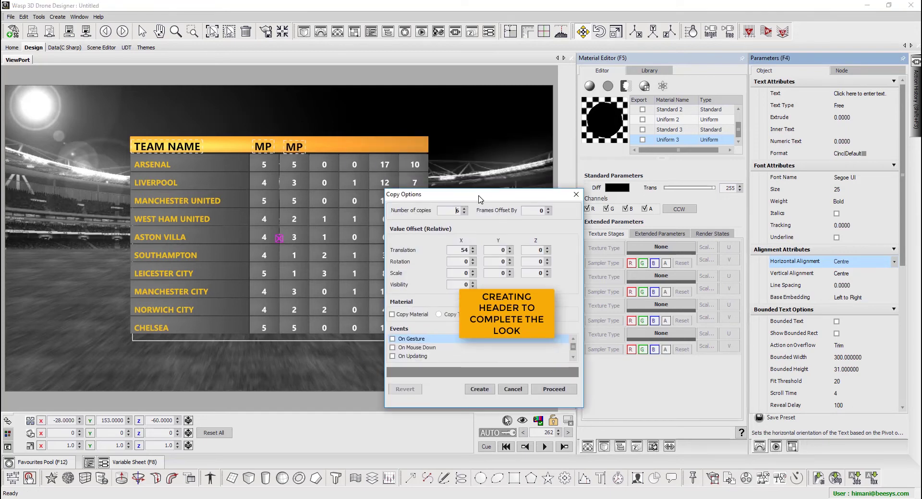
pyautogui.click(479, 390)
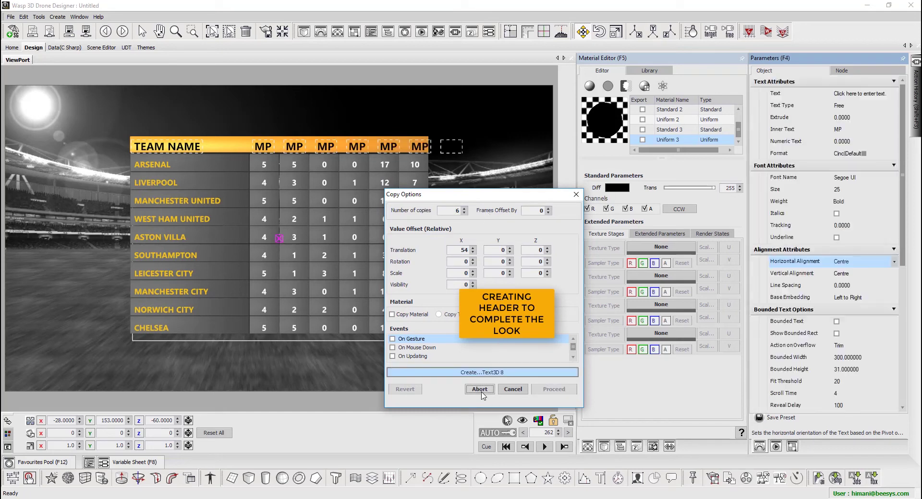
# Revert those copies and duplicate the MP label again with 5 copies at an X offset of 52.
pyautogui.click(463, 213)
pyautogui.doubleClick(460, 250)
pyautogui.write('52.')
pyautogui.click(418, 388)
pyautogui.click(479, 389)
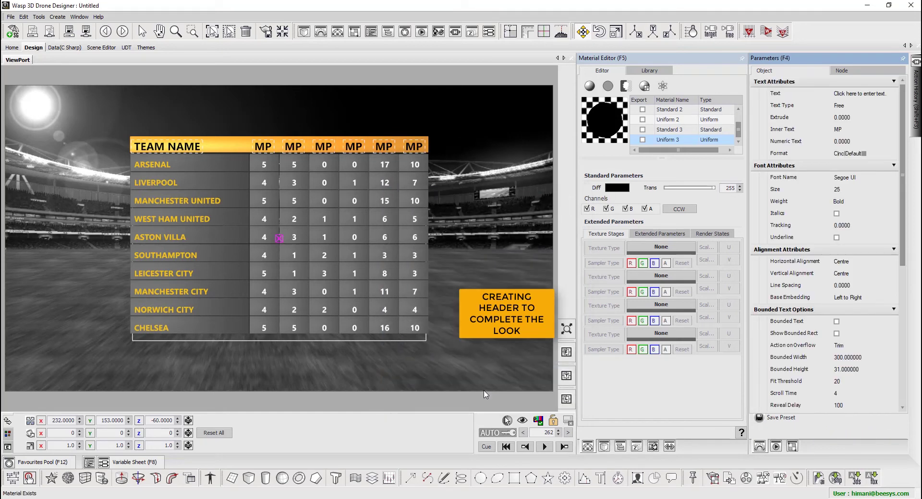
# Rename the first two header text objects in the hierarchy as Label 1 and Label 2.
pyautogui.click(624, 160)
pyautogui.click(624, 160)
pyautogui.write('Label 1')
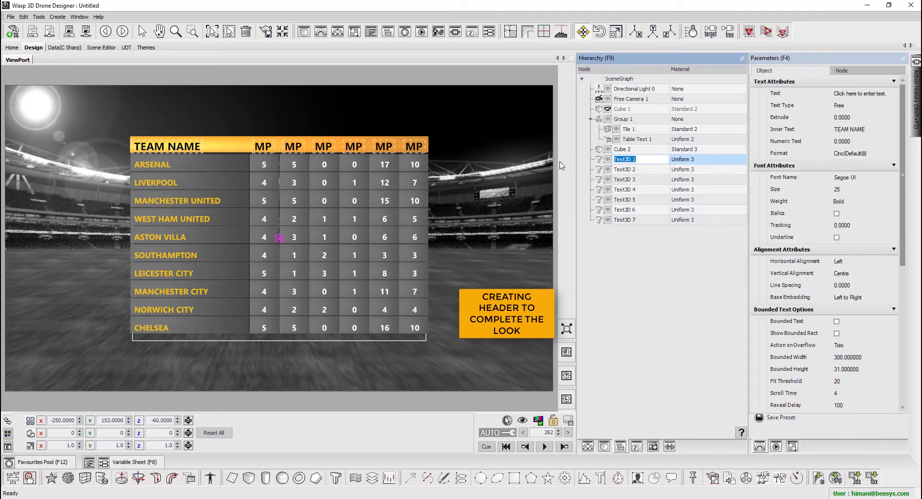
pyautogui.press('Tab')
pyautogui.write('label')
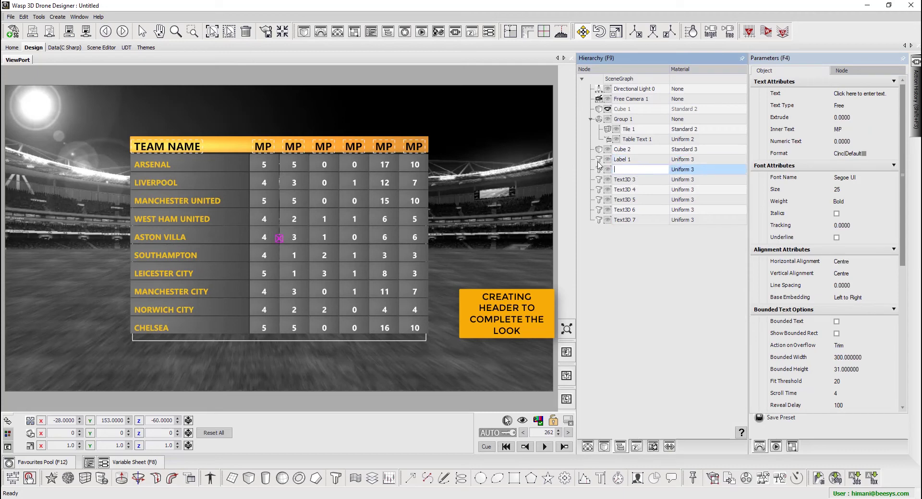
pyautogui.write('Label 2')
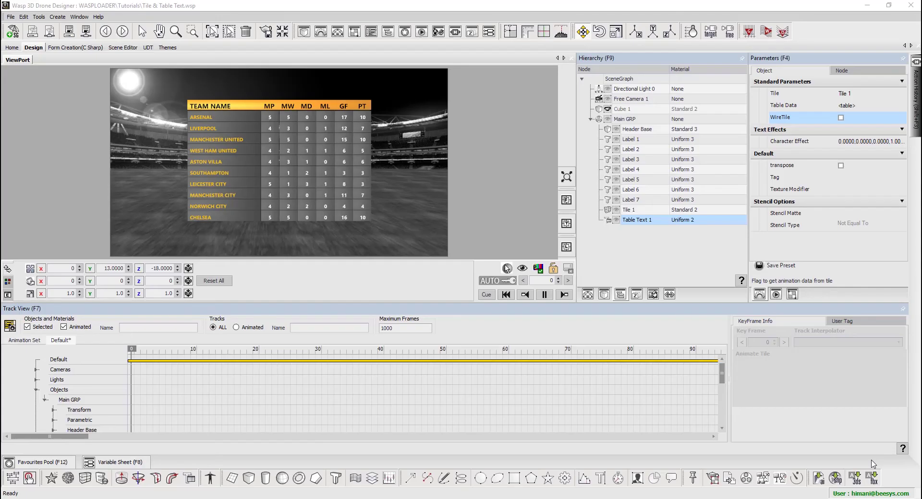
# Turn on auto keying and, at frame 0, set Tile 1's Z translation to 1500 and switch its visibility off.
pyautogui.click(656, 210)
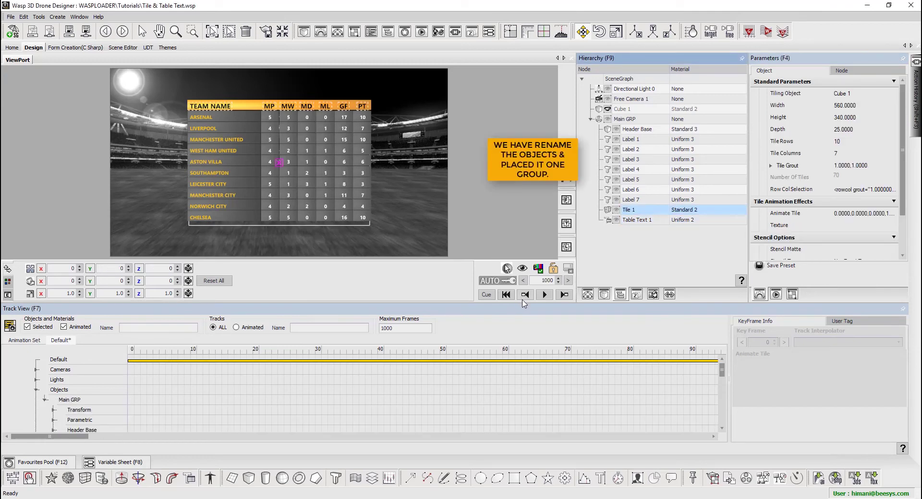
pyautogui.click(491, 283)
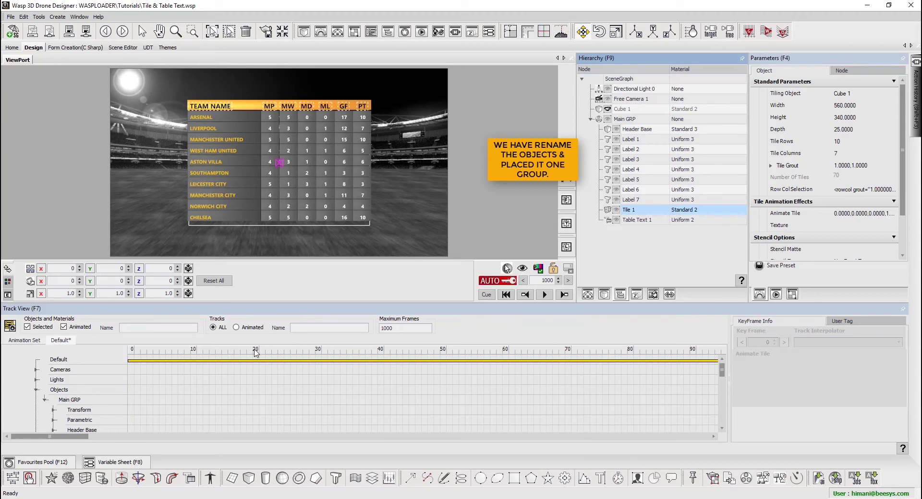
pyautogui.moveTo(255, 350); pyautogui.dragTo(94, 351)
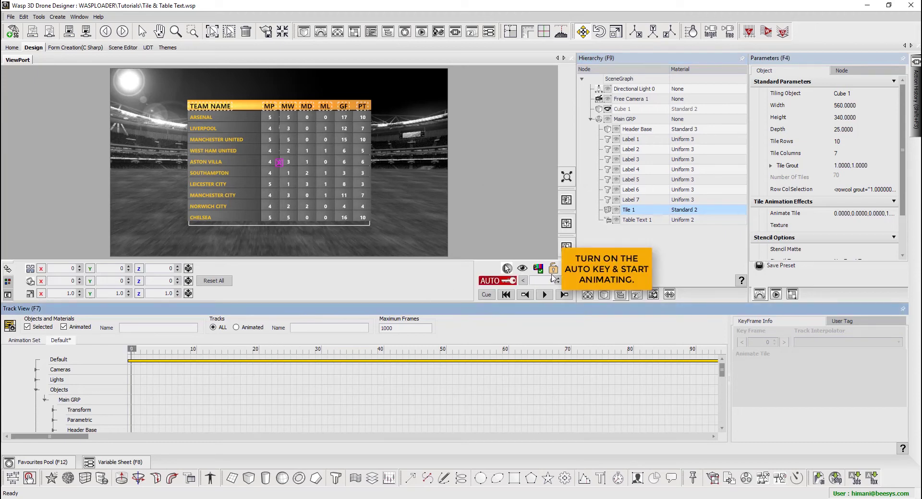
pyautogui.click(523, 269)
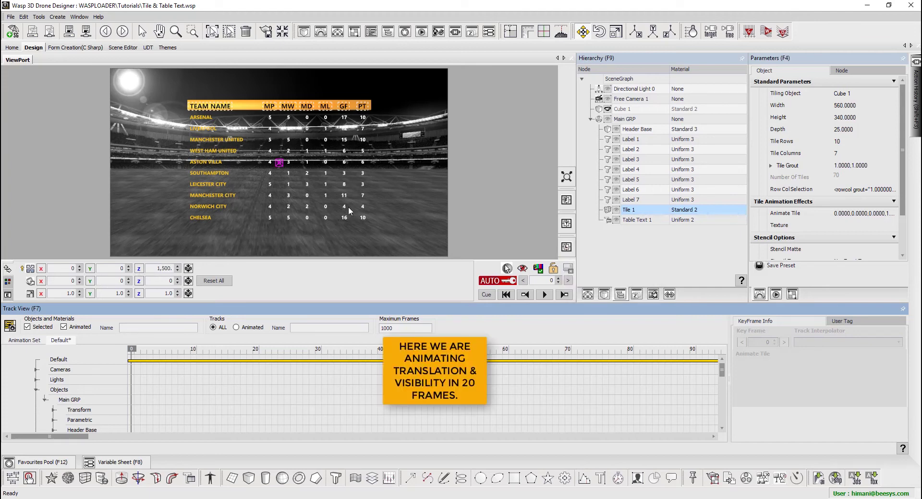
# At frame 20, set Tile 1's Z translation to 0 and switch its visibility on.
pyautogui.click(172, 363)
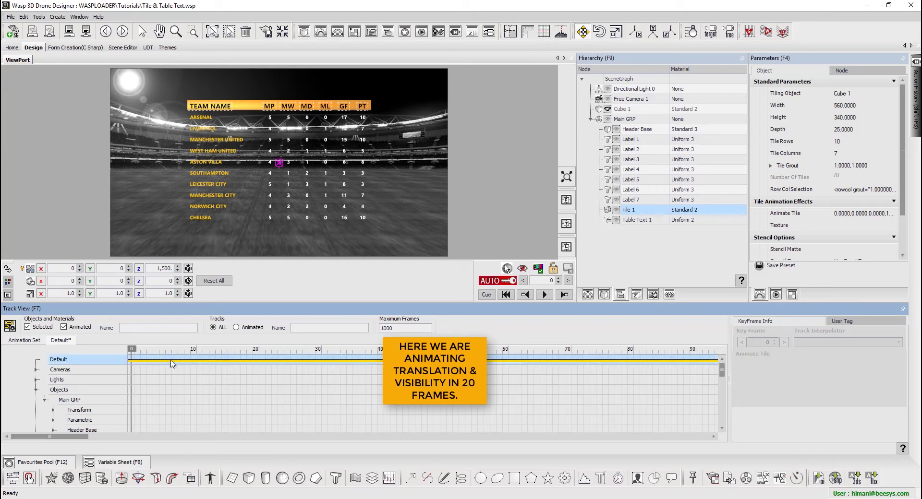
pyautogui.moveTo(142, 355); pyautogui.dragTo(256, 358)
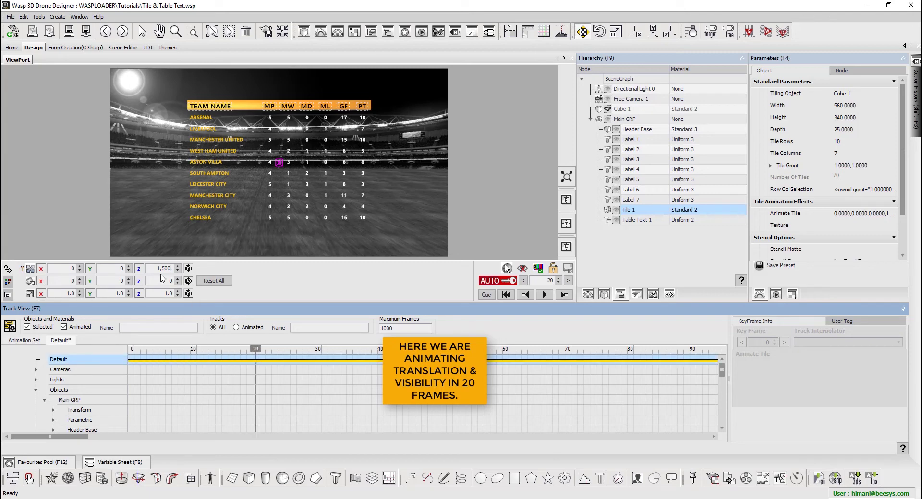
pyautogui.click(163, 269)
pyautogui.press('Return')
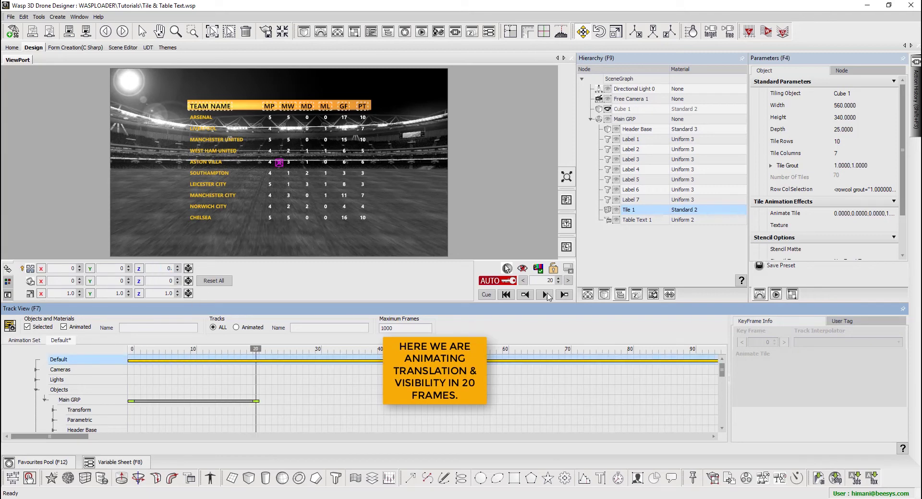
pyautogui.click(526, 268)
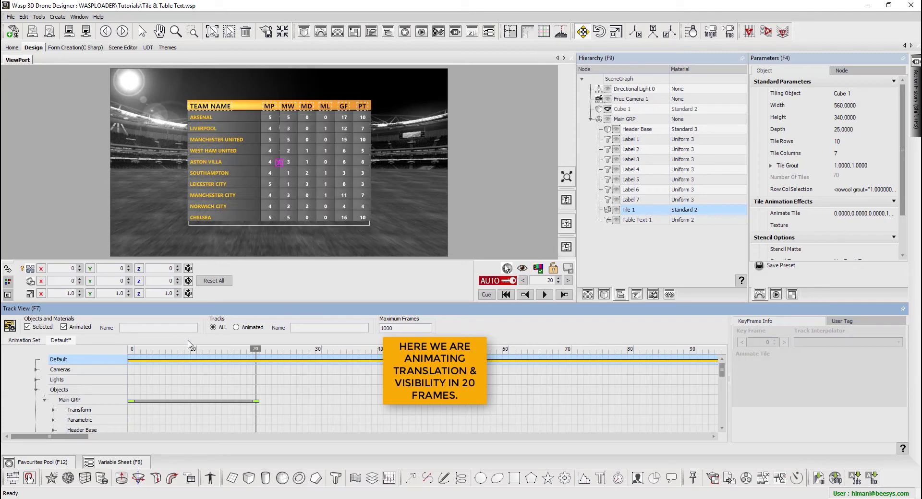
# At frame 0, enable Tile 1's Animate Tile effect in ROW mode with overlap 0.99 and TransformLocal off.
pyautogui.moveTo(251, 352); pyautogui.dragTo(128, 352)
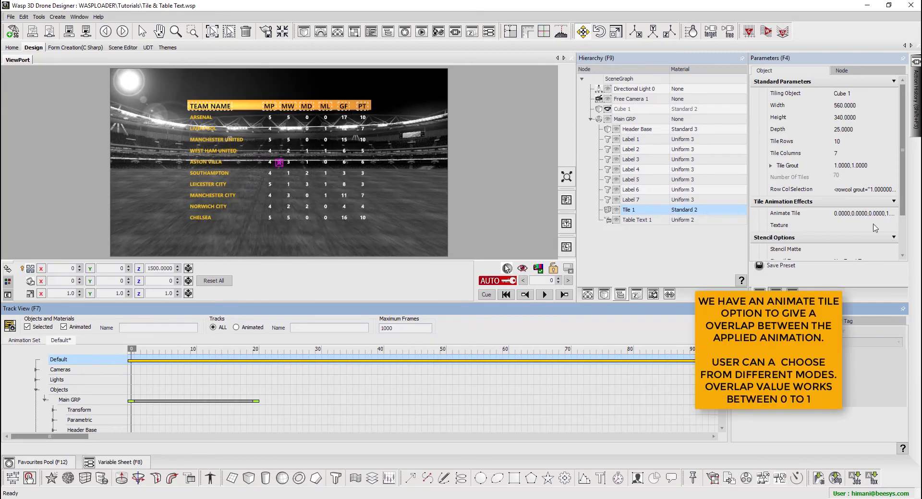
pyautogui.click(888, 213)
pyautogui.click(894, 213)
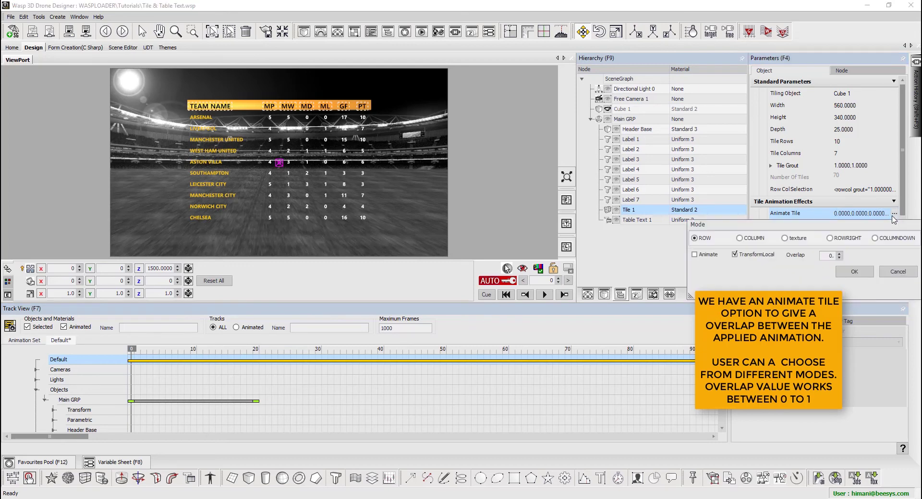
pyautogui.click(855, 272)
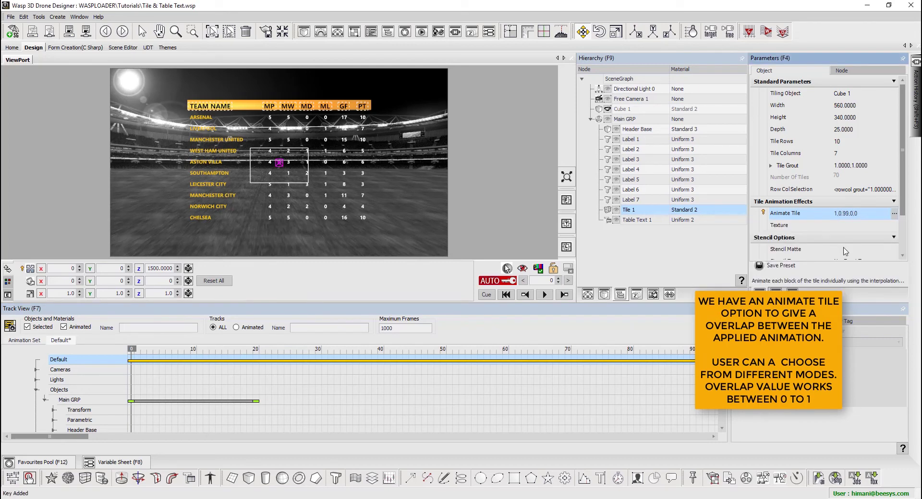
# At frame 20, set Tile 1's Animate Tile overlap to 0.99 and play the animation from the start.
pyautogui.click(255, 359)
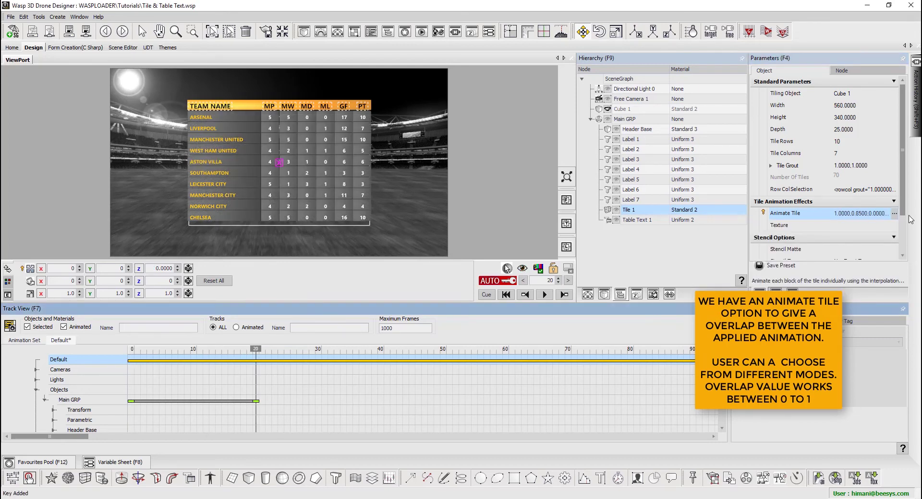
pyautogui.click(894, 213)
pyautogui.doubleClick(826, 255)
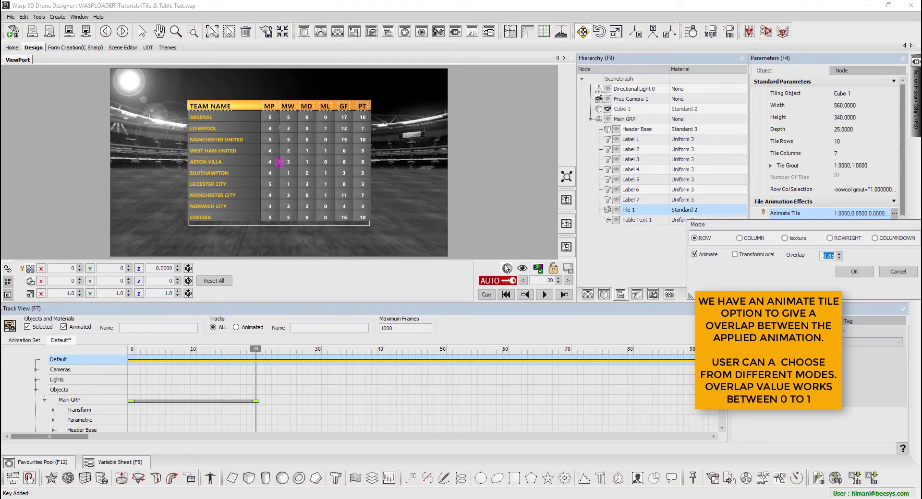
pyautogui.write('0.99')
pyautogui.press('Return')
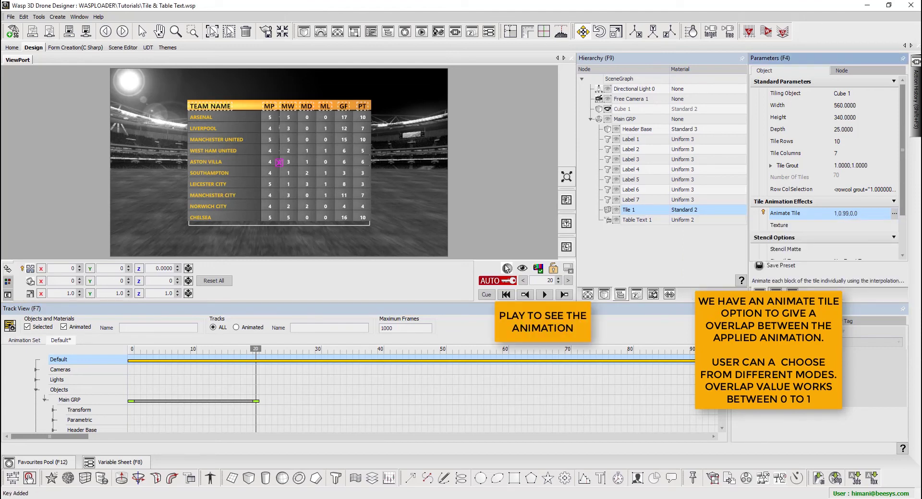
pyautogui.click(486, 295)
pyautogui.click(544, 295)
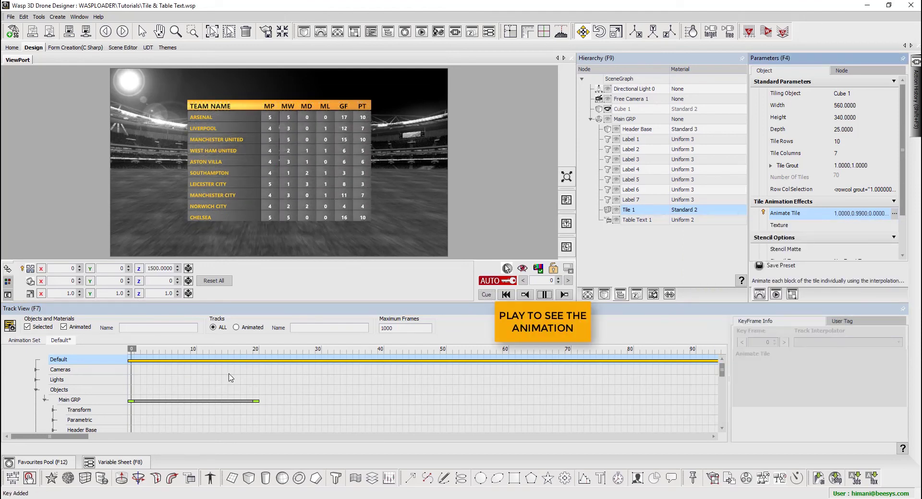
# Enable WireTile on Table Text 1 so it follows the tile animation, and replay the animation.
pyautogui.click(255, 352)
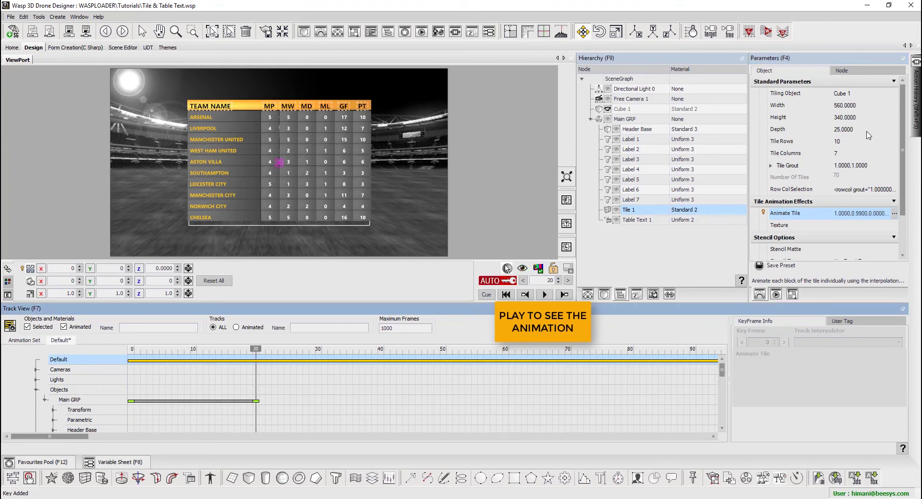
pyautogui.click(637, 220)
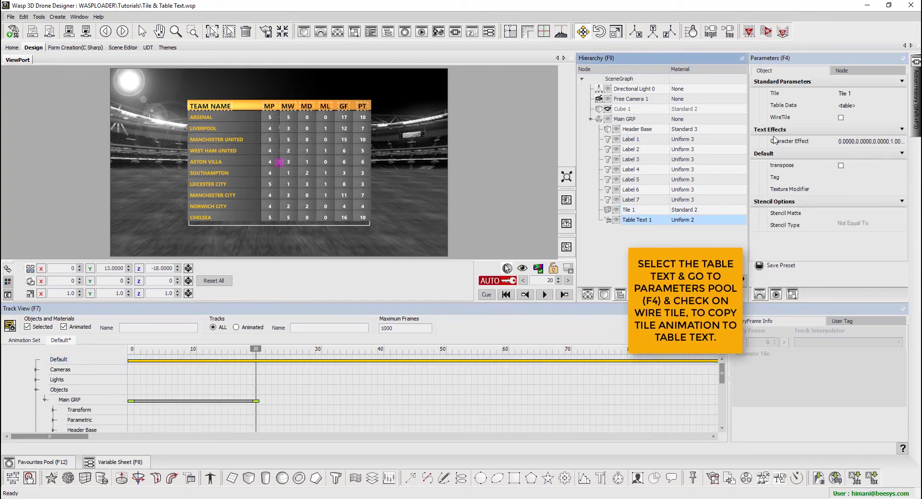
pyautogui.click(840, 117)
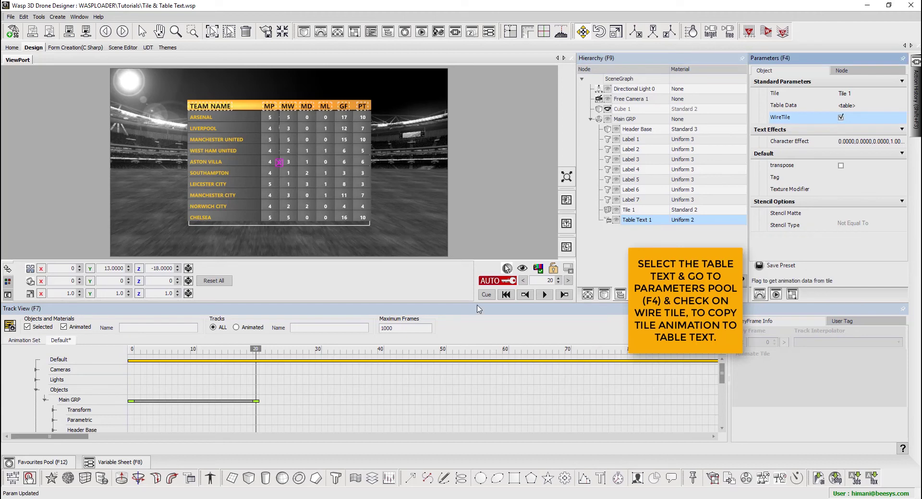
pyautogui.click(486, 295)
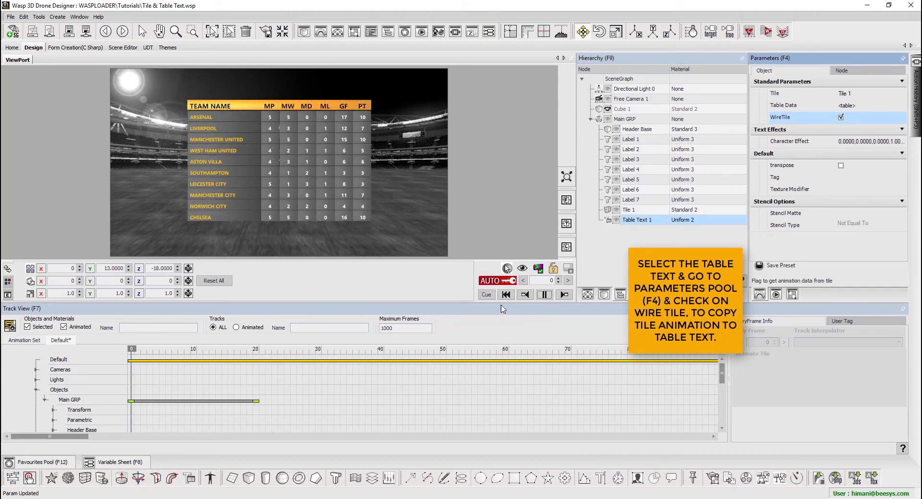
# Add a Pause (Infinite) control key to the Default track at frame 24.
pyautogui.click(258, 358)
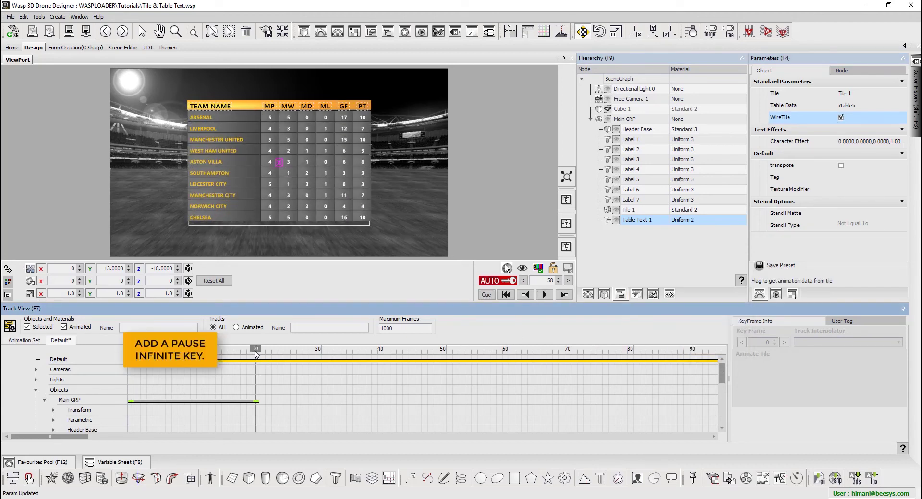
pyautogui.rightClick(258, 362)
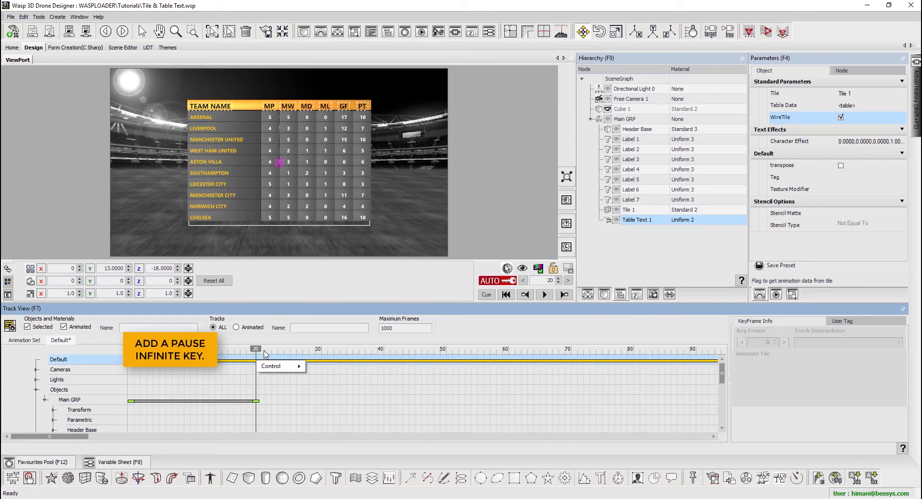
pyautogui.moveTo(265, 355); pyautogui.dragTo(280, 354)
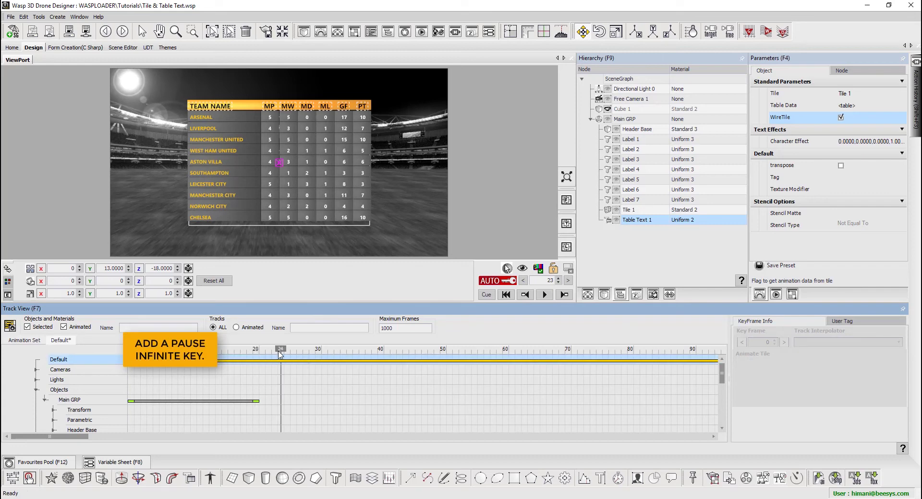
pyautogui.rightClick(282, 361)
pyautogui.moveTo(307, 363)
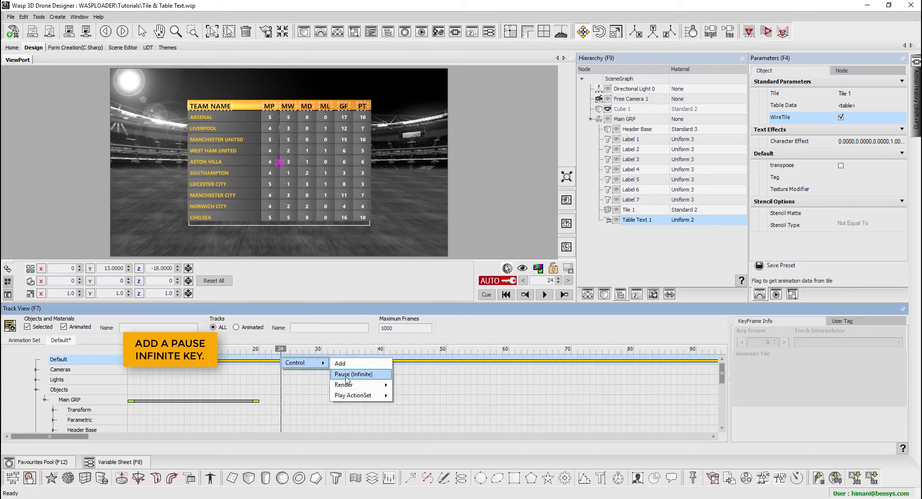
pyautogui.click(353, 374)
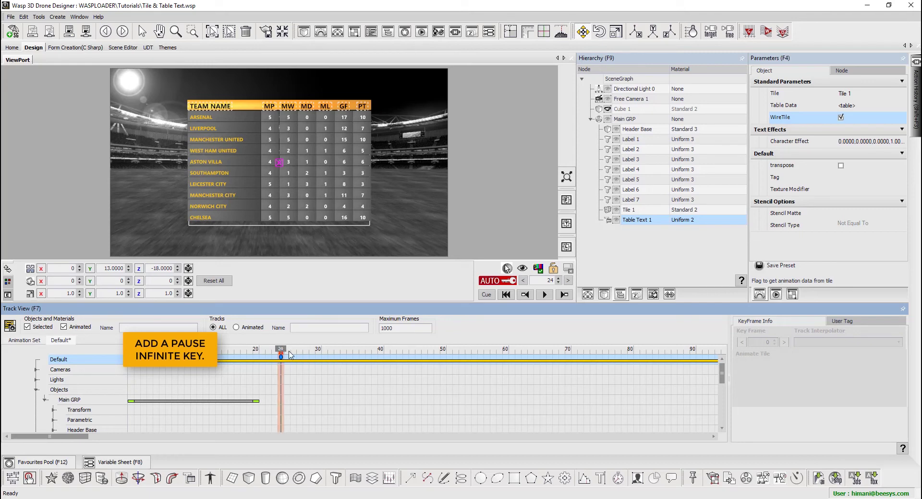
# Copy Tile 1's Translation, Visibility and Animate Tile keys from frame 20 to frame 26.
pyautogui.scroll(-4, 289, 355)
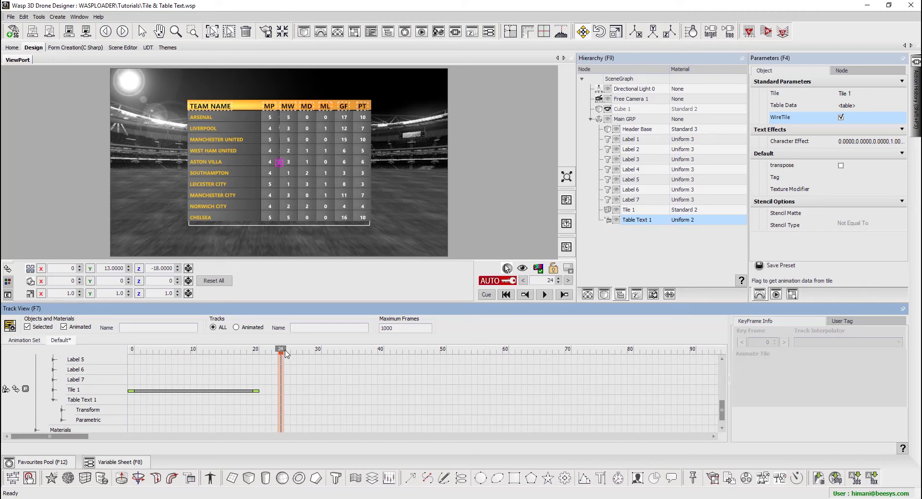
pyautogui.click(294, 356)
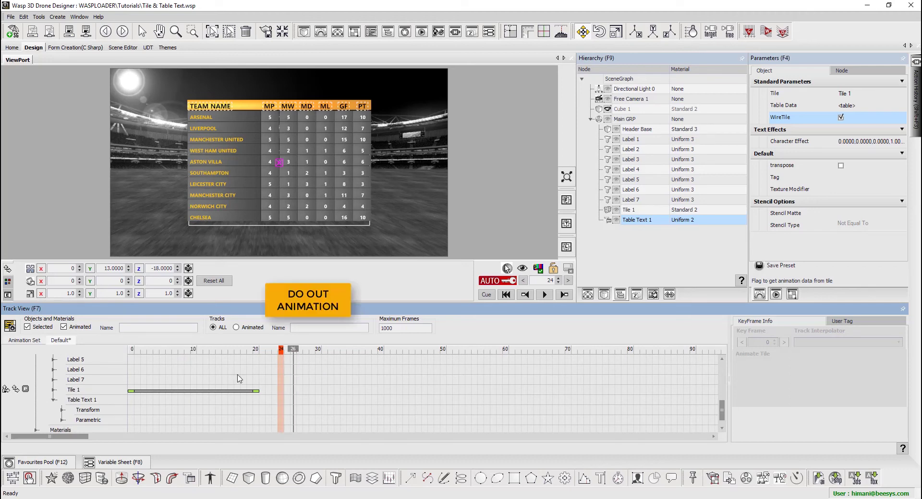
pyautogui.doubleClick(112, 391)
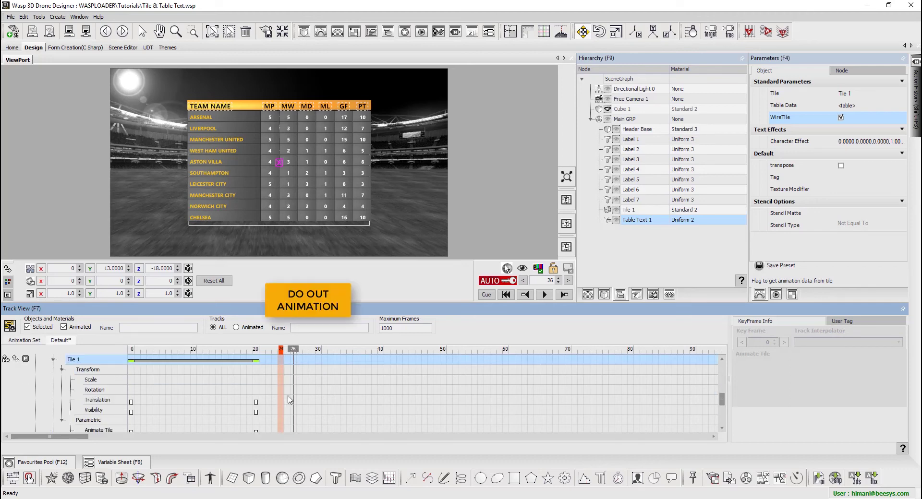
pyautogui.scroll(-1, 273, 403)
pyautogui.click(256, 372)
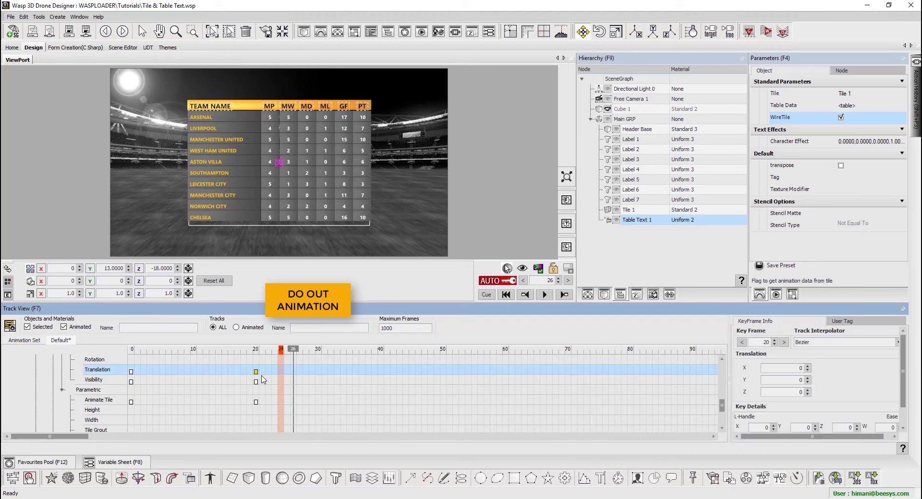
pyautogui.click(256, 382)
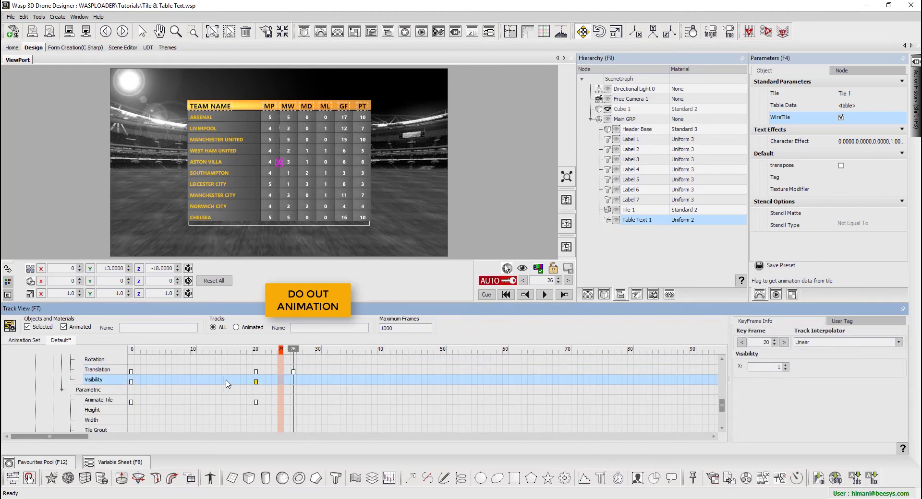
pyautogui.click(256, 402)
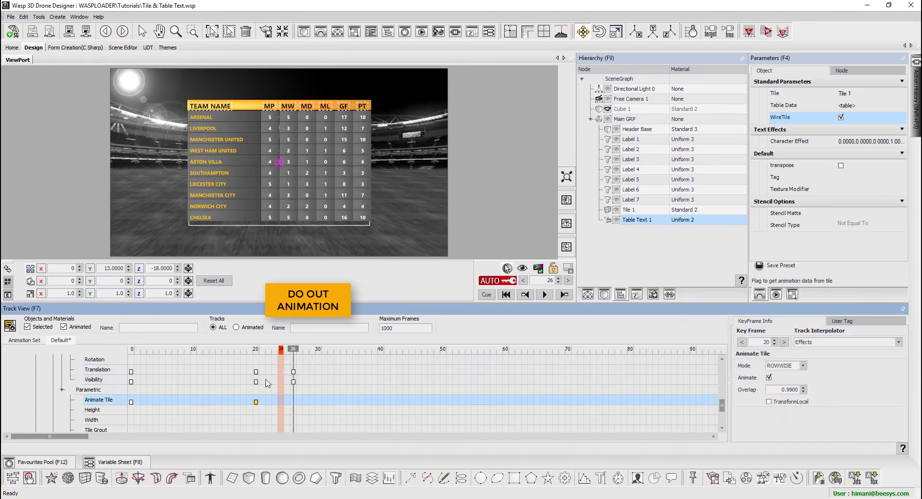
pyautogui.hotkey('ctrl', 'v')
# Copy Tile 1's Translation, Visibility and Animate Tile keys from frame 0 to frame 37 for the out animation.
pyautogui.moveTo(350, 354); pyautogui.dragTo(363, 355)
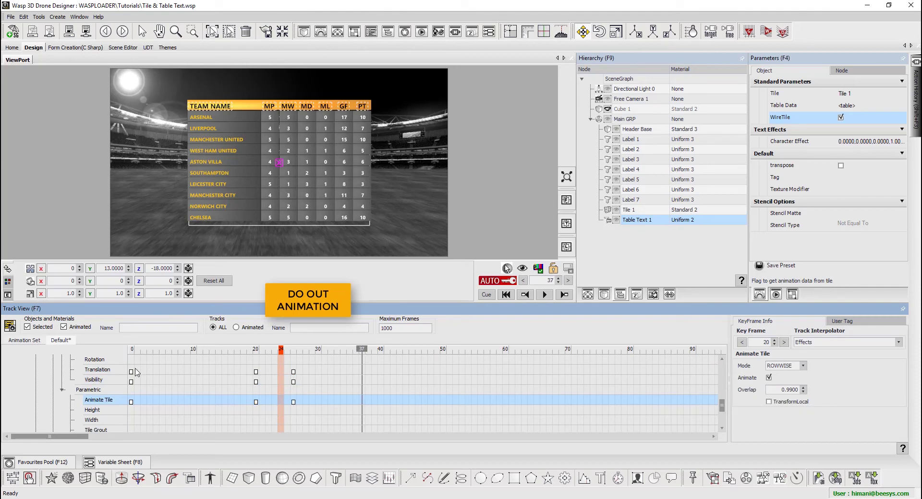
pyautogui.click(131, 372)
pyautogui.hotkey('ctrl', 'c')
pyautogui.hotkey('ctrl', 'v')
pyautogui.click(100, 383)
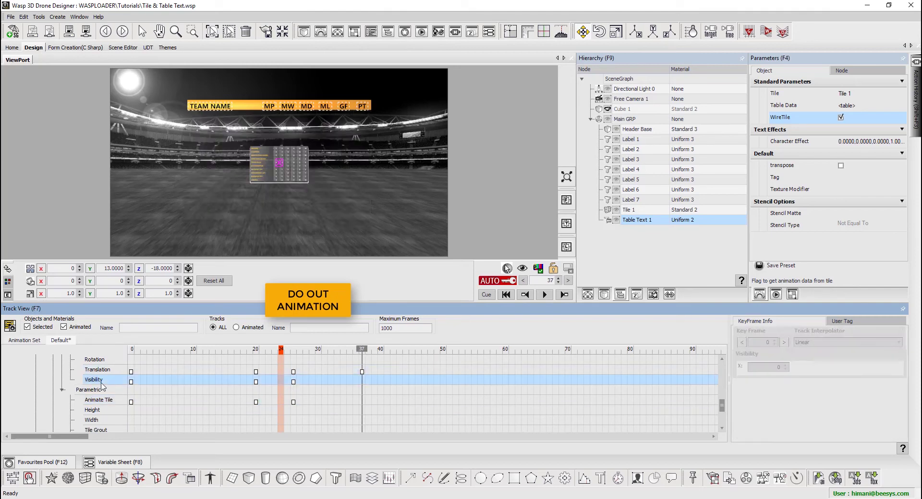
pyautogui.hotkey('ctrl', 'c')
pyautogui.hotkey('ctrl', 'v')
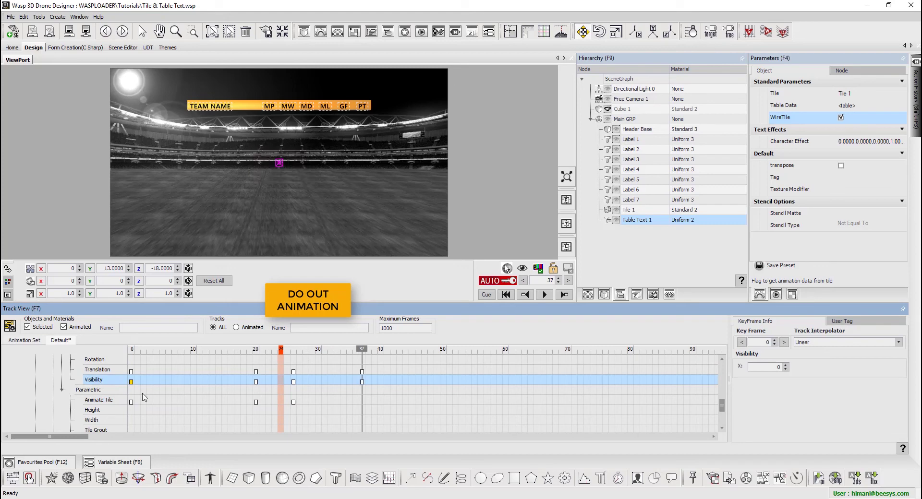
pyautogui.click(115, 404)
pyautogui.click(131, 403)
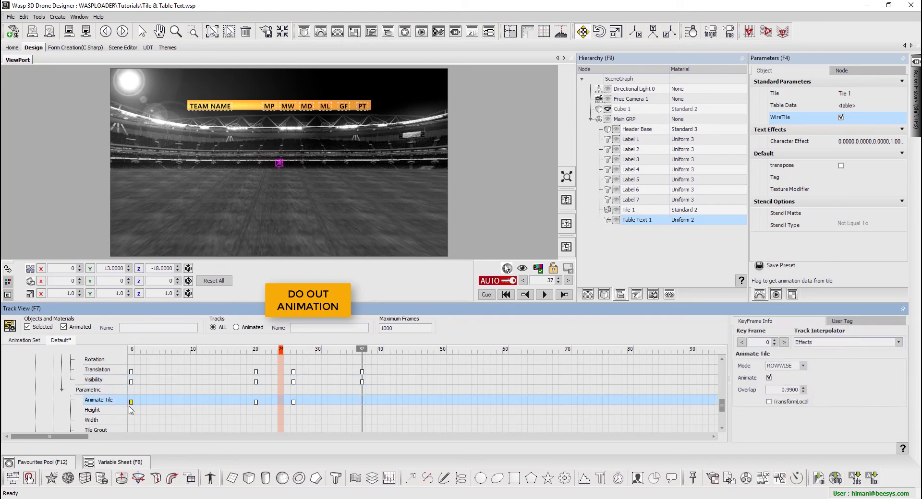
pyautogui.hotkey('ctrl', 'c')
pyautogui.hotkey('ctrl', 'v')
pyautogui.moveTo(296, 350); pyautogui.dragTo(342, 350)
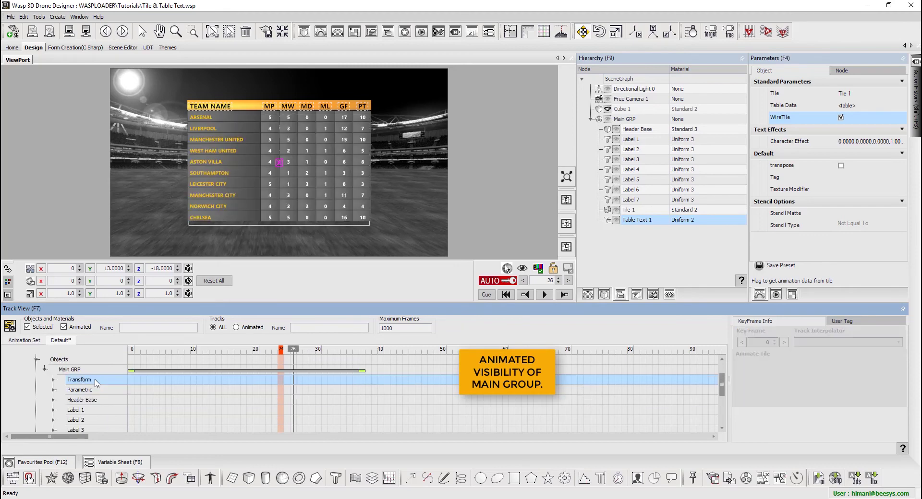
# Animate Main GRP's Visibility with a visible key at frame 26 and a hidden key at frame 34.
pyautogui.doubleClick(96, 383)
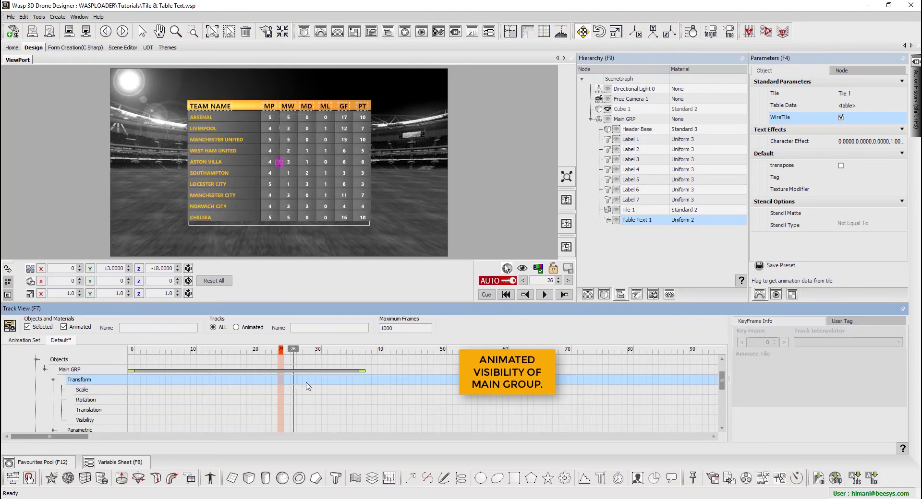
pyautogui.scroll(-1, 308, 387)
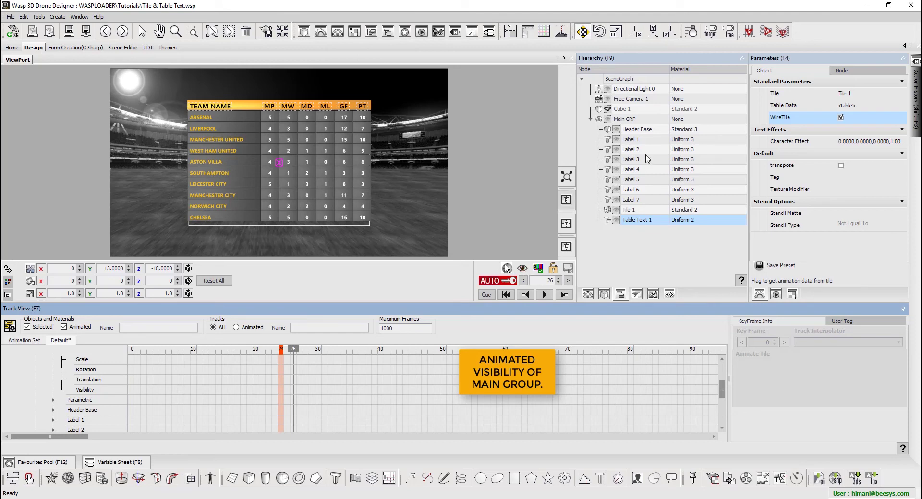
pyautogui.click(638, 120)
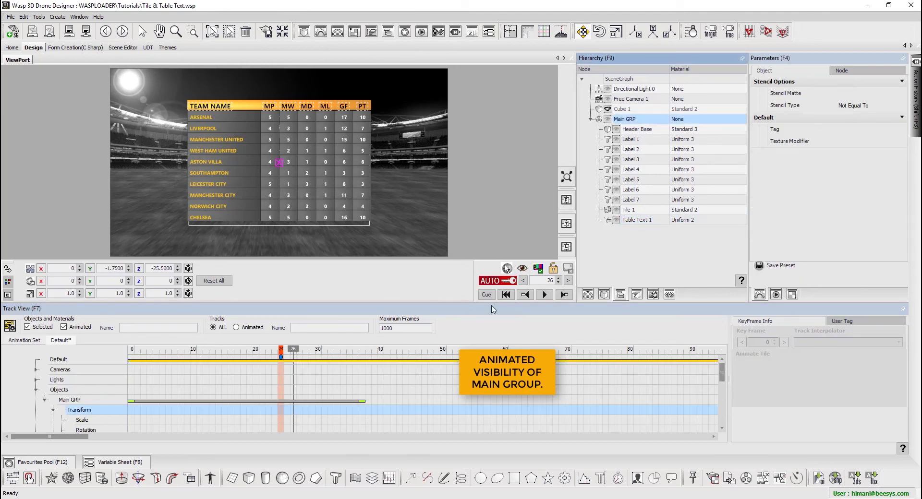
pyautogui.click(522, 269)
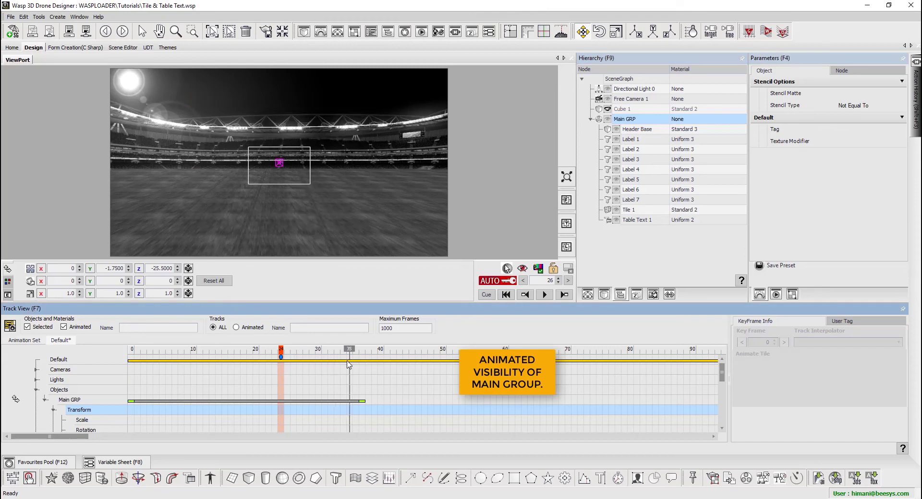
pyautogui.click(522, 269)
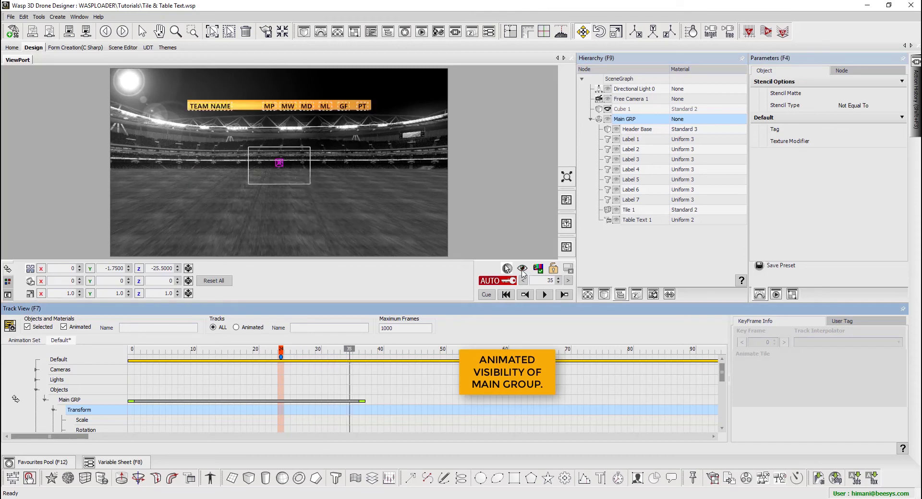
pyautogui.click(293, 354)
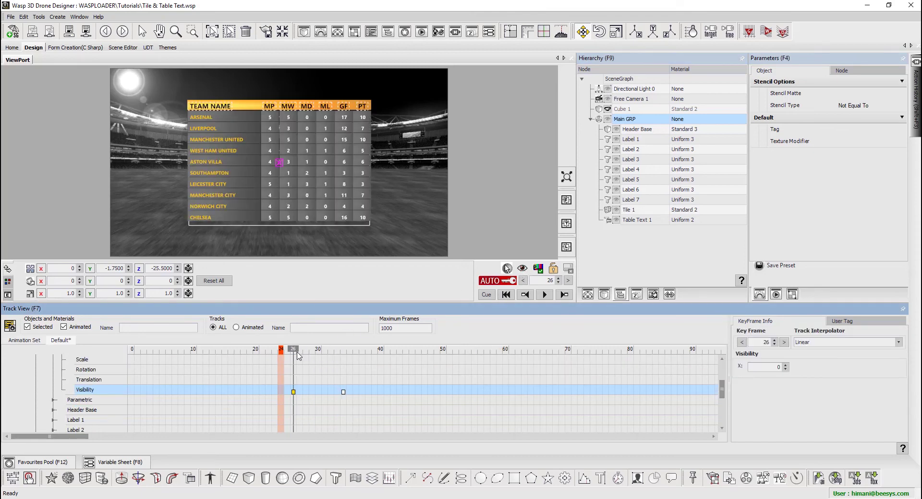
pyautogui.moveTo(297, 355); pyautogui.dragTo(344, 362)
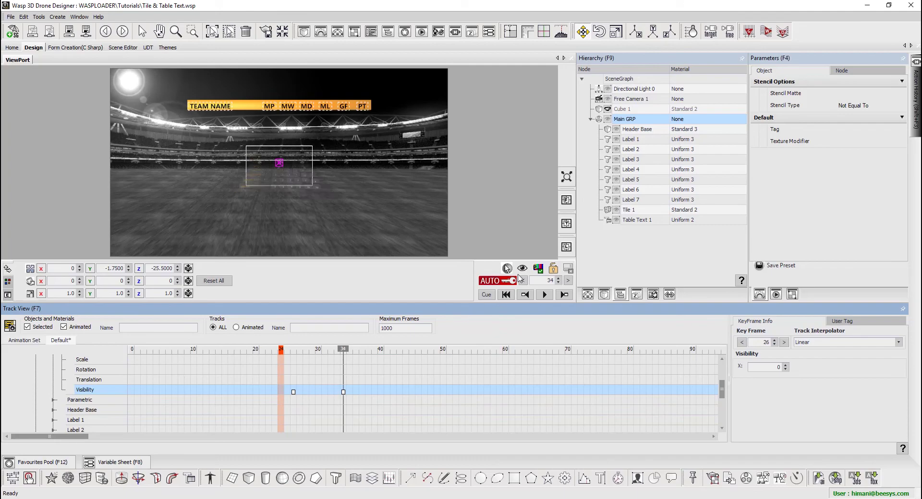
pyautogui.click(522, 269)
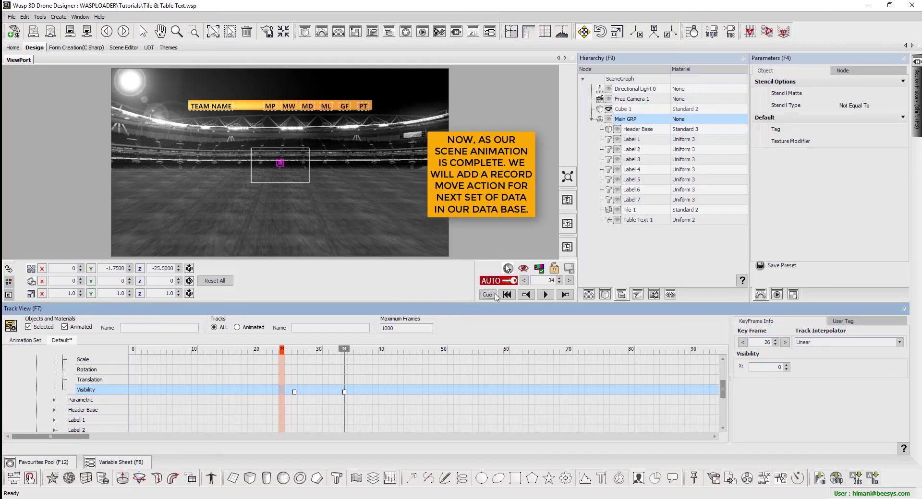
# Play the animation and move Main GRP's last Visibility key to frame 35.
pyautogui.click(546, 294)
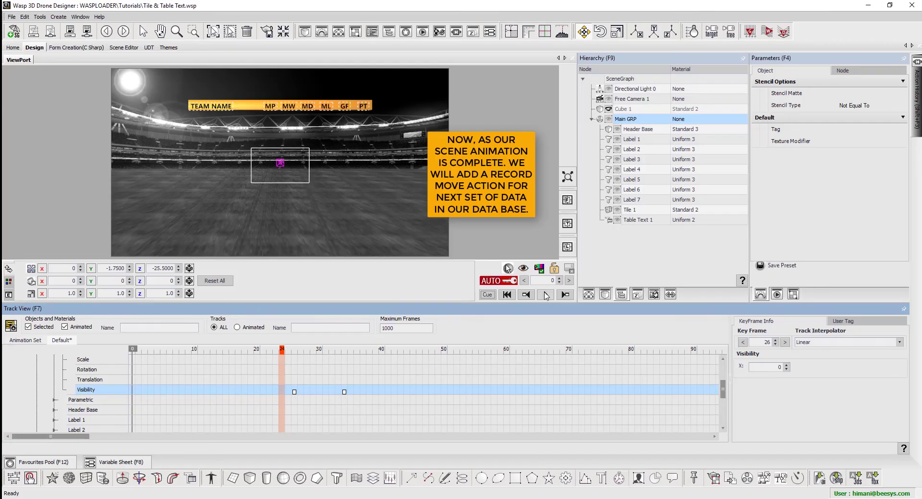
pyautogui.click(546, 295)
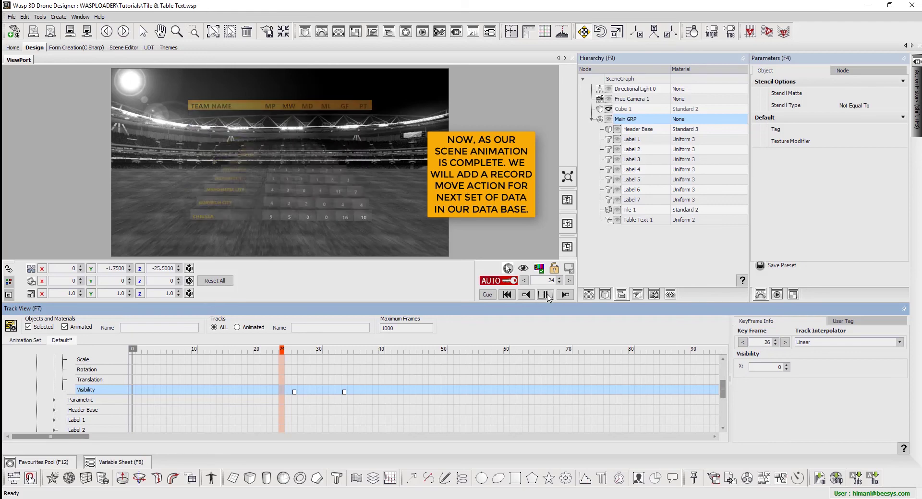
pyautogui.moveTo(345, 392); pyautogui.dragTo(350, 392)
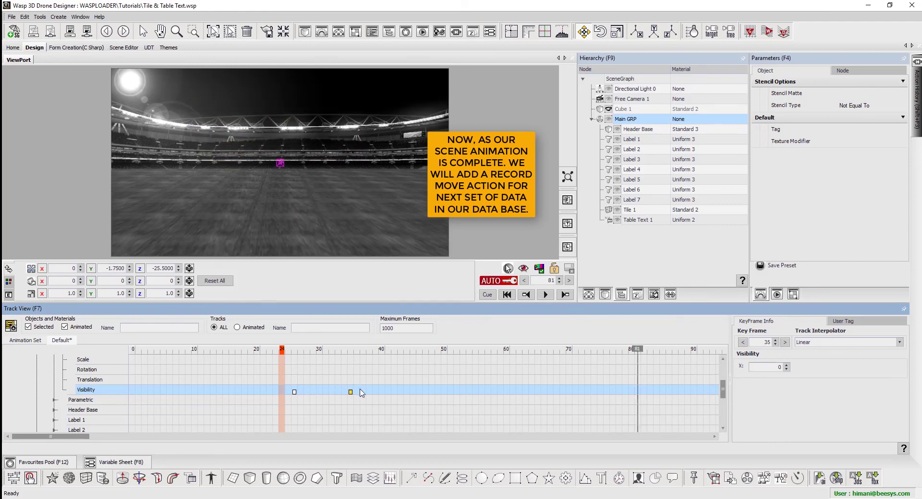
# Turn off automatic keying and collapse the Main GRP tracks.
pyautogui.scroll(1, 360, 392)
pyautogui.scroll(-1, 362, 390)
pyautogui.click(507, 279)
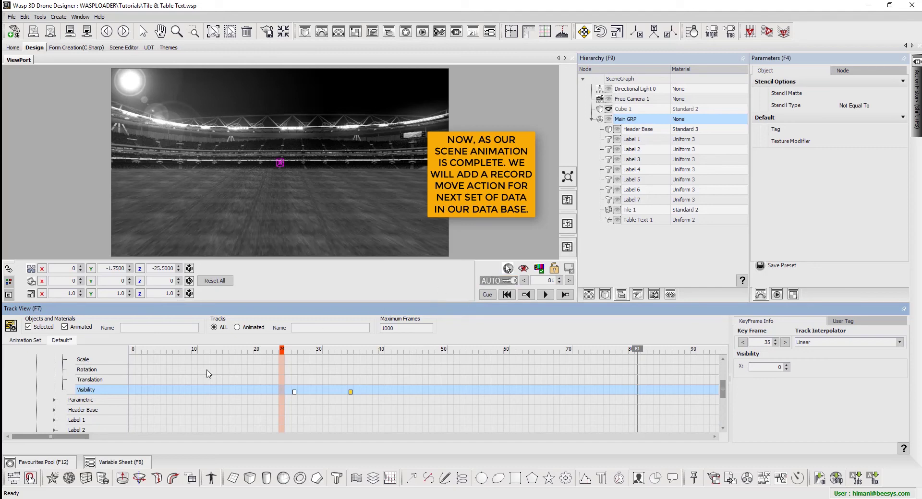
pyautogui.scroll(1, 133, 373)
pyautogui.doubleClick(94, 372)
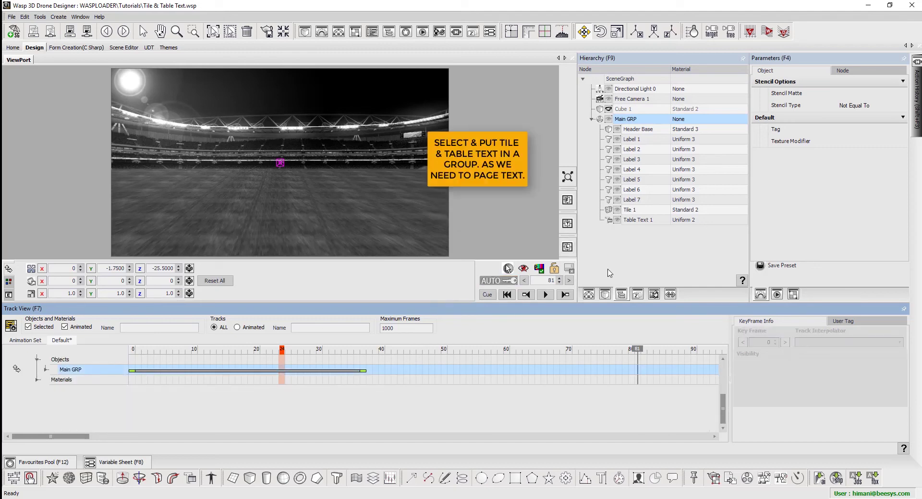
# Group Tile 1 and Table Text 1 inside Main GRP and name the group Data GRP.
pyautogui.click(631, 211)
pyautogui.keyDown('ctrl'); pyautogui.click(638, 218); pyautogui.keyUp('ctrl')
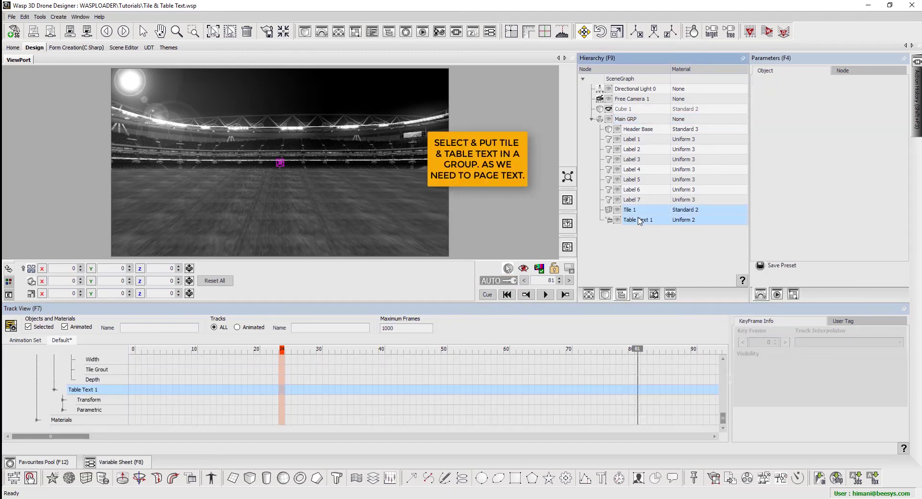
pyautogui.hotkey('ctrl', 'g')
pyautogui.click(642, 213)
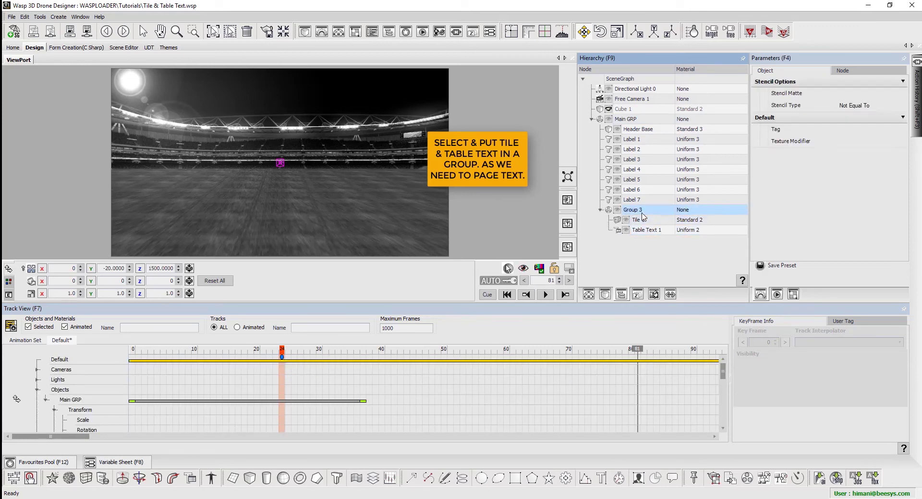
pyautogui.click(642, 213)
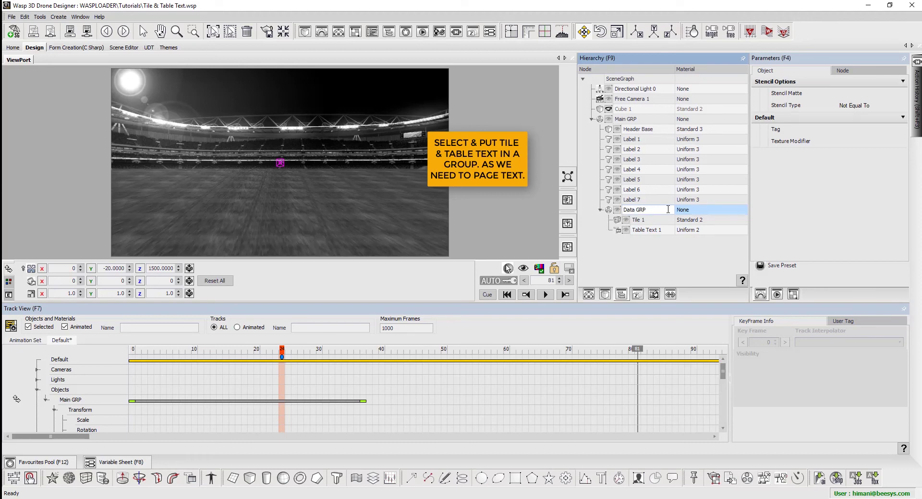
pyautogui.press('Return')
# Turn off parent inheritance for the Data GRP track.
pyautogui.scroll(-5, 214, 412)
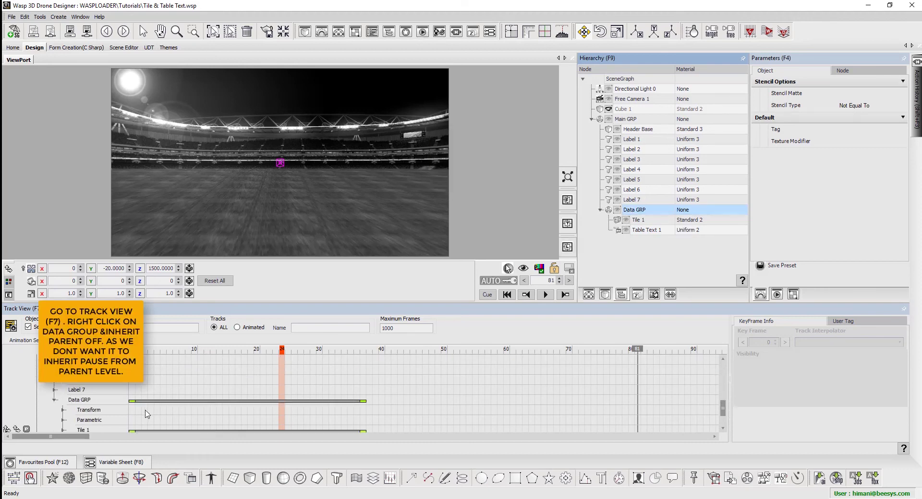
pyautogui.click(95, 400)
pyautogui.rightClick(95, 400)
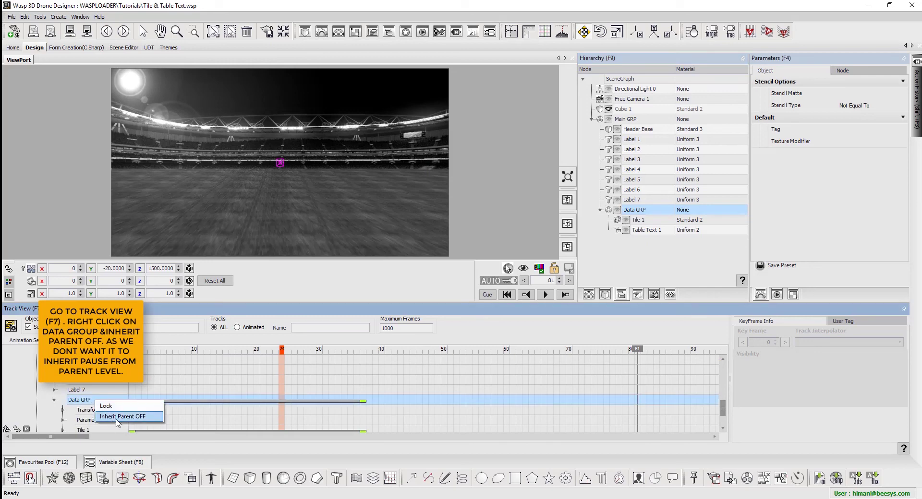
pyautogui.click(130, 417)
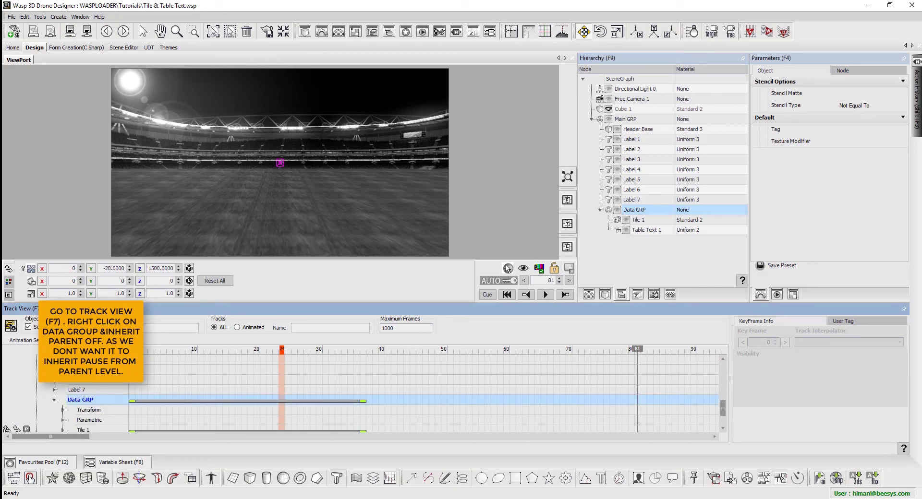
# Add a forward control key at frame 24 of Data GRP with a 5-second Pause action targeting itself.
pyautogui.moveTo(149, 390); pyautogui.dragTo(281, 391)
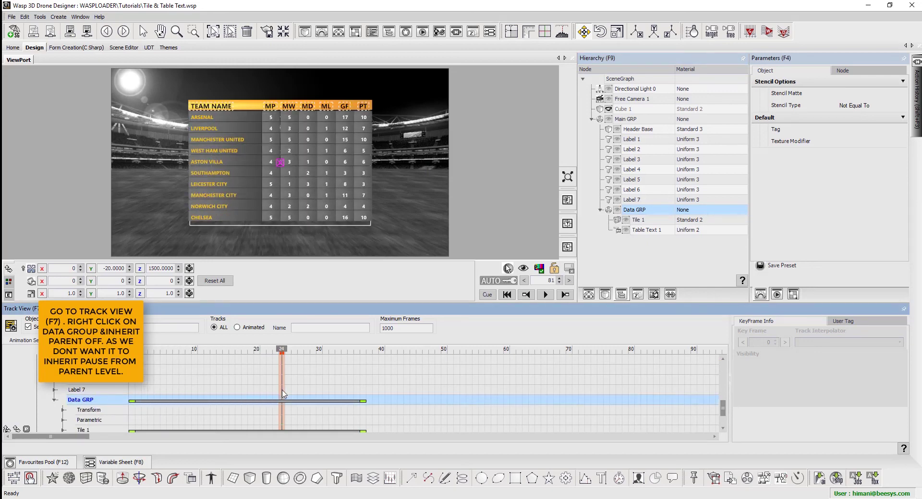
pyautogui.rightClick(281, 400)
pyautogui.moveTo(296, 407)
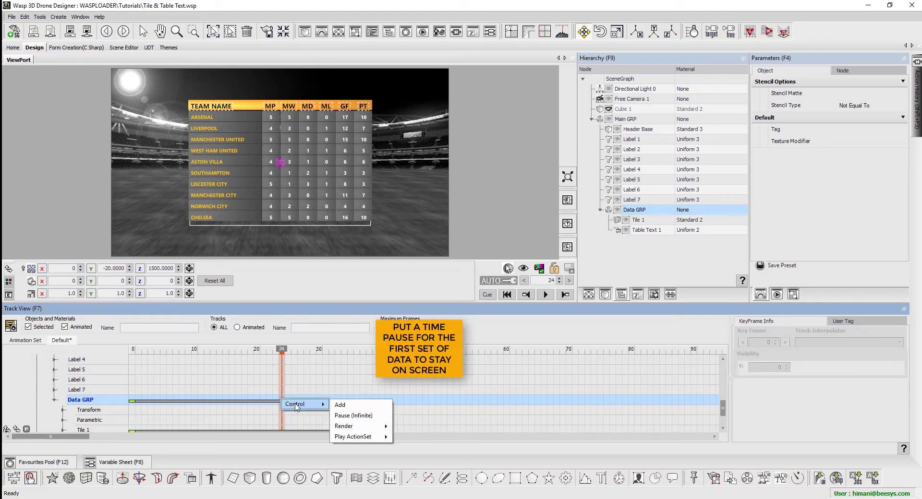
pyautogui.click(339, 406)
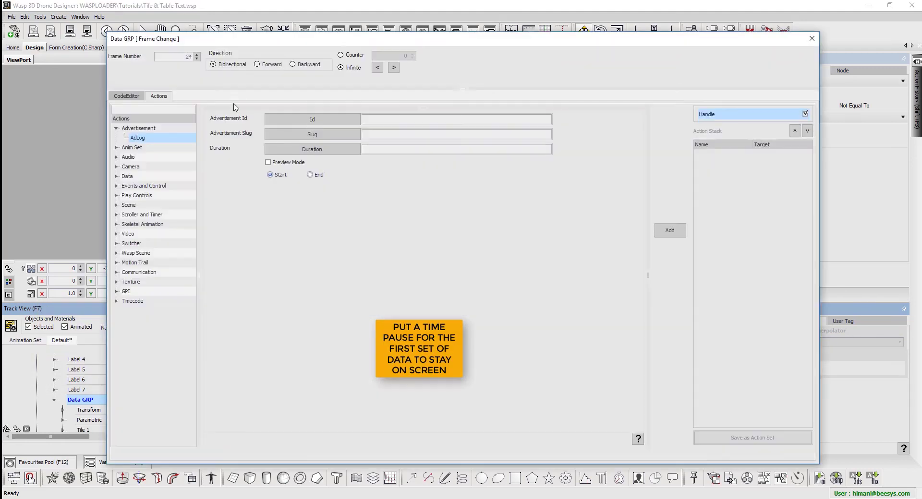
pyautogui.click(165, 110)
pyautogui.write('paus')
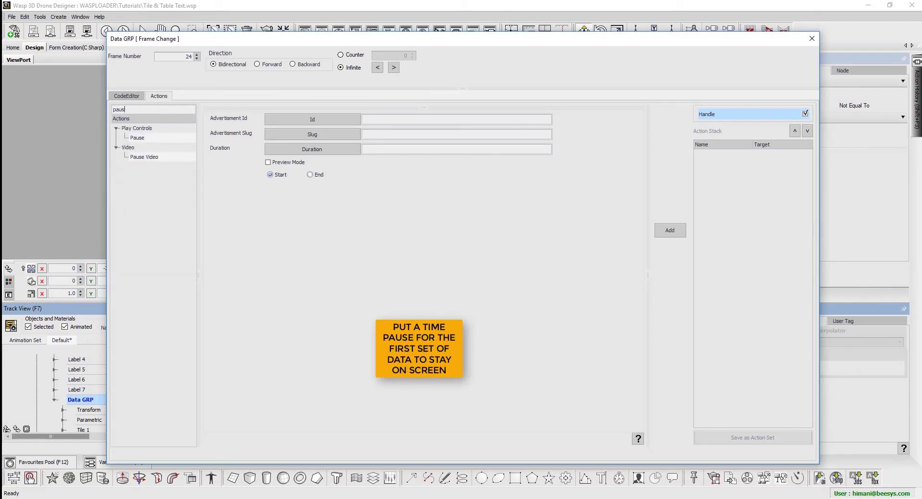
pyautogui.click(169, 138)
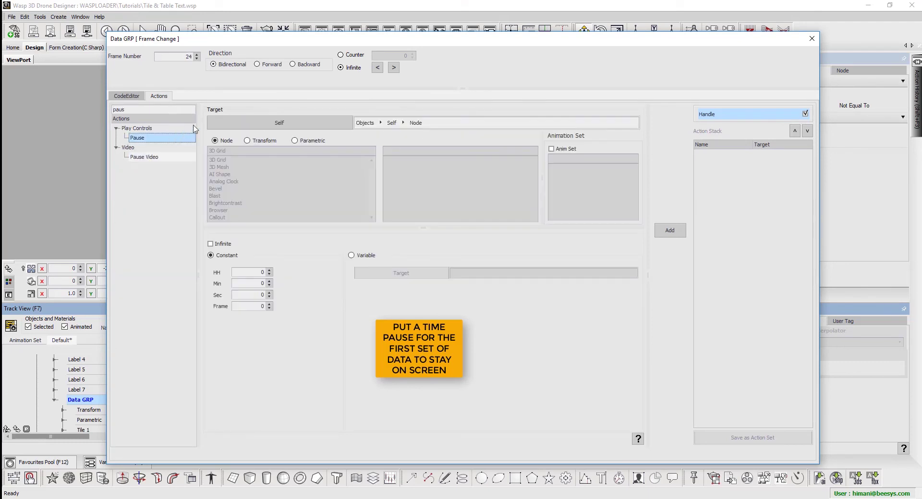
pyautogui.click(274, 65)
pyautogui.write('.')
pyautogui.click(685, 231)
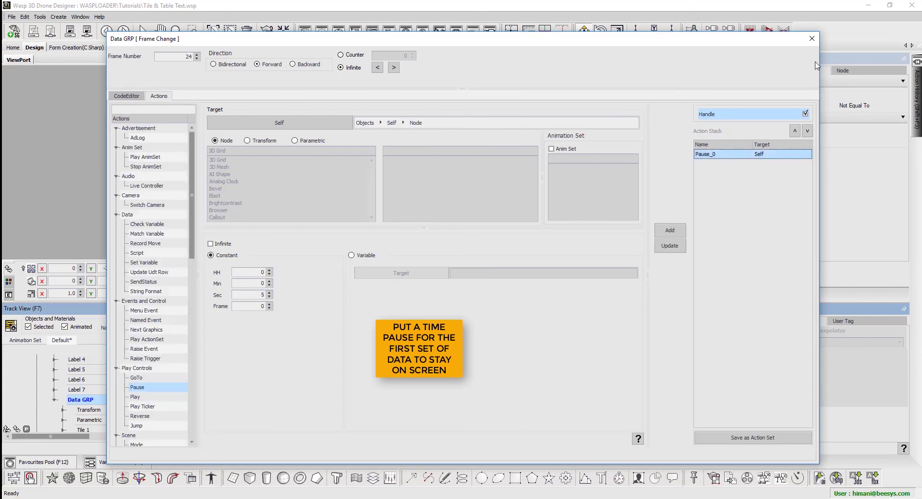
pyautogui.click(811, 40)
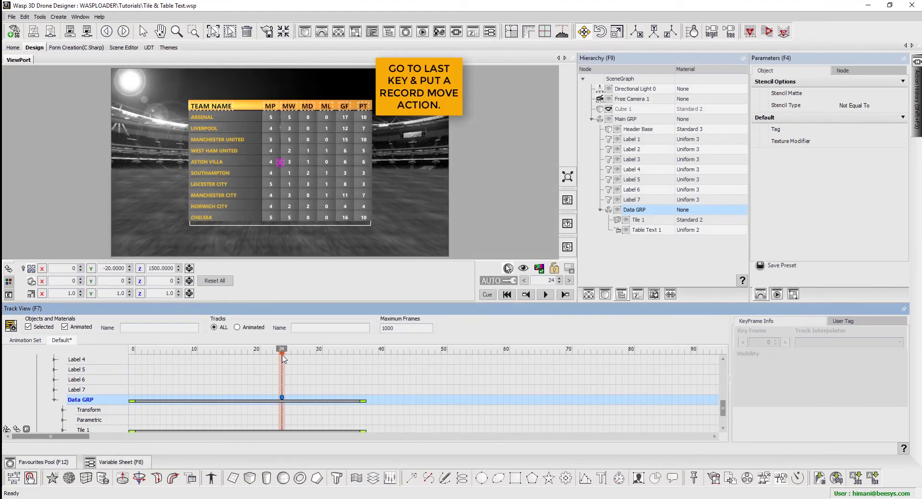
# Set up a forward Record Move action at frame 37 of Data GRP, targeting table1 of UDT 1.
pyautogui.moveTo(284, 358); pyautogui.dragTo(363, 365)
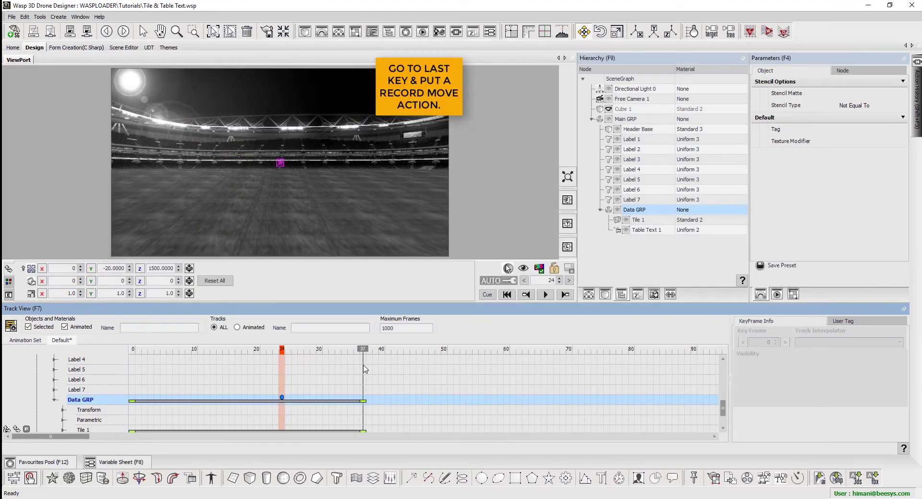
pyautogui.doubleClick(364, 401)
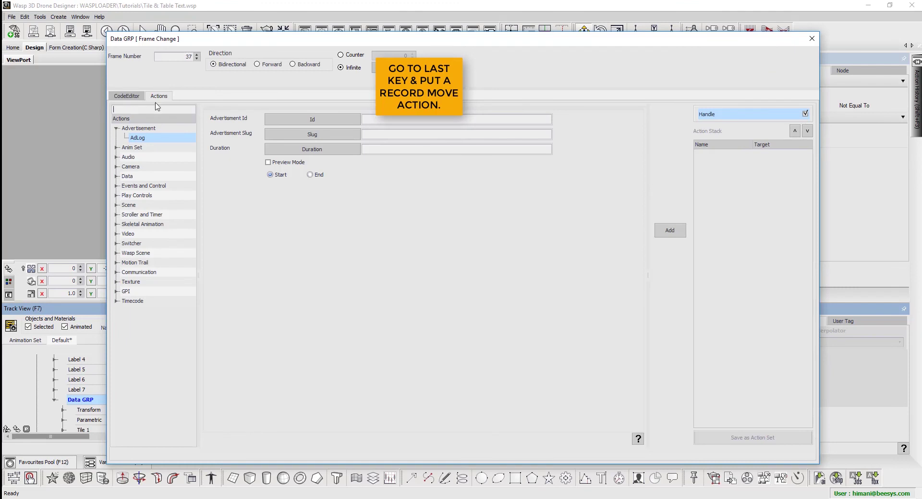
pyautogui.write('rec')
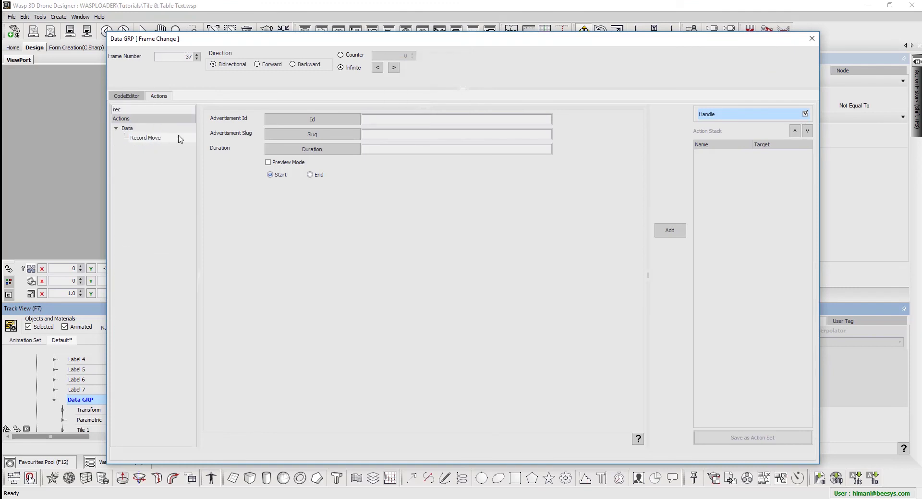
pyautogui.click(179, 138)
pyautogui.click(268, 66)
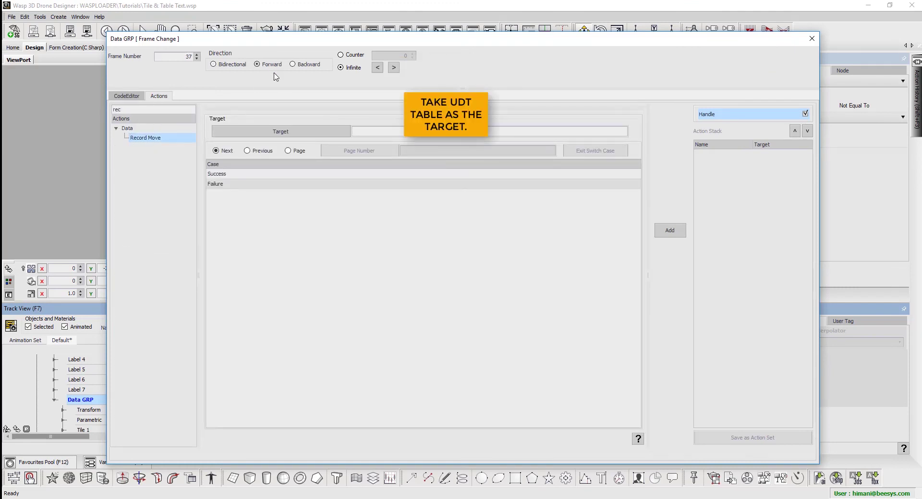
pyautogui.click(286, 131)
pyautogui.doubleClick(247, 204)
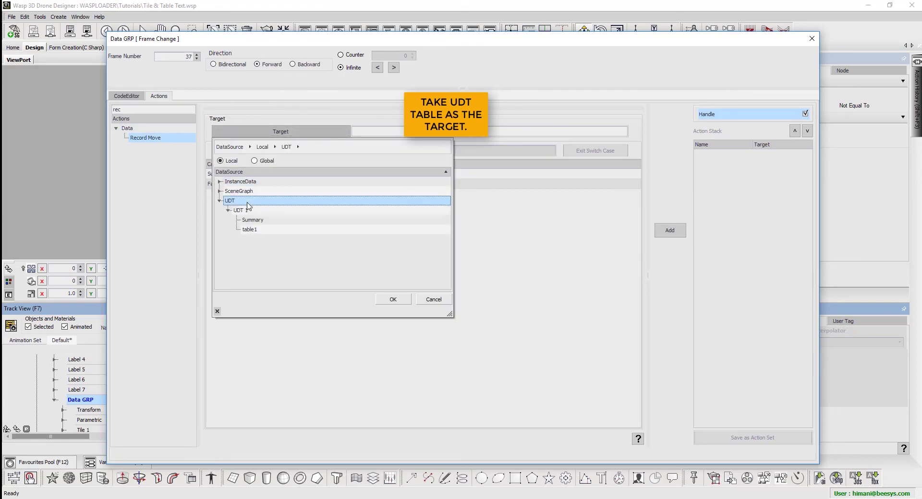
pyautogui.click(249, 229)
pyautogui.click(391, 300)
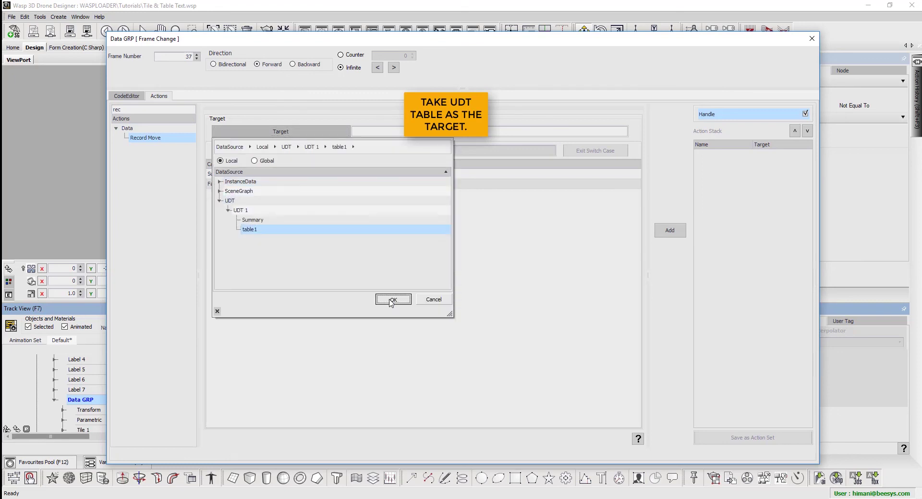
# Add a GoTo action targeting Self to the Success case of the Record Move action.
pyautogui.click(250, 176)
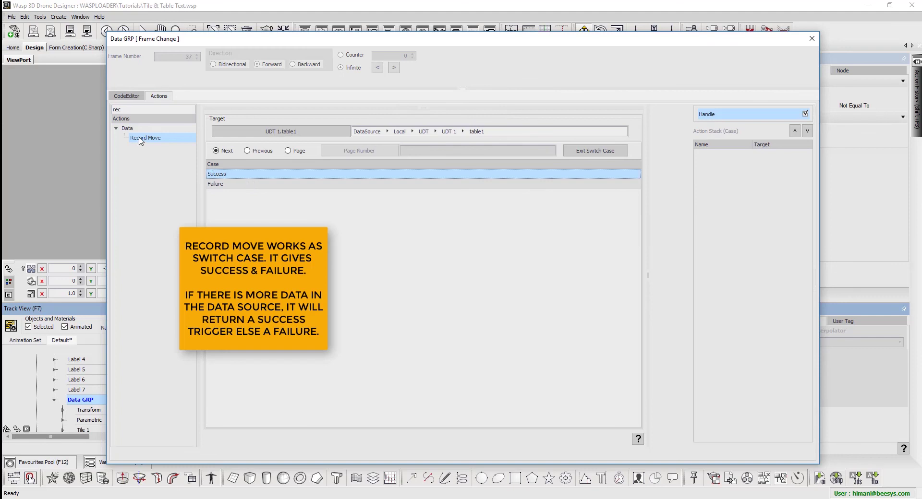
pyautogui.moveTo(139, 109); pyautogui.dragTo(2, 83)
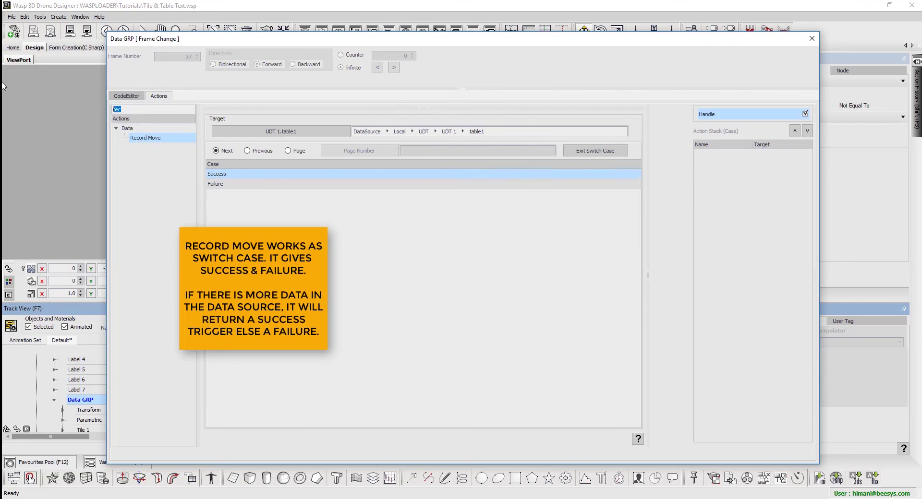
pyautogui.write('go t')
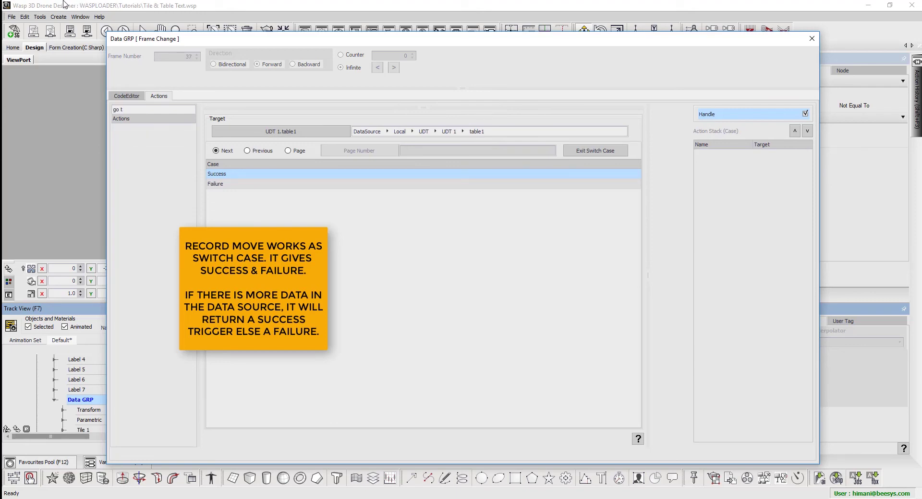
pyautogui.press('BackSpace')
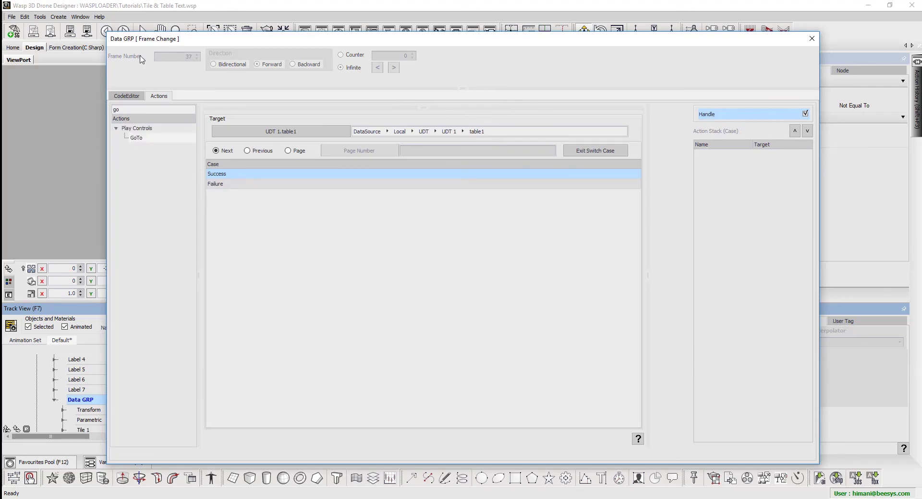
pyautogui.doubleClick(142, 139)
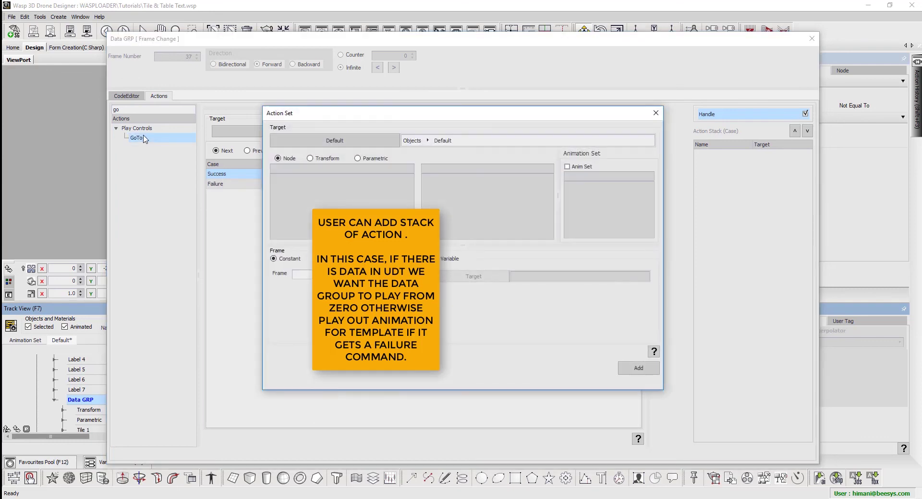
pyautogui.click(361, 142)
pyautogui.doubleClick(317, 198)
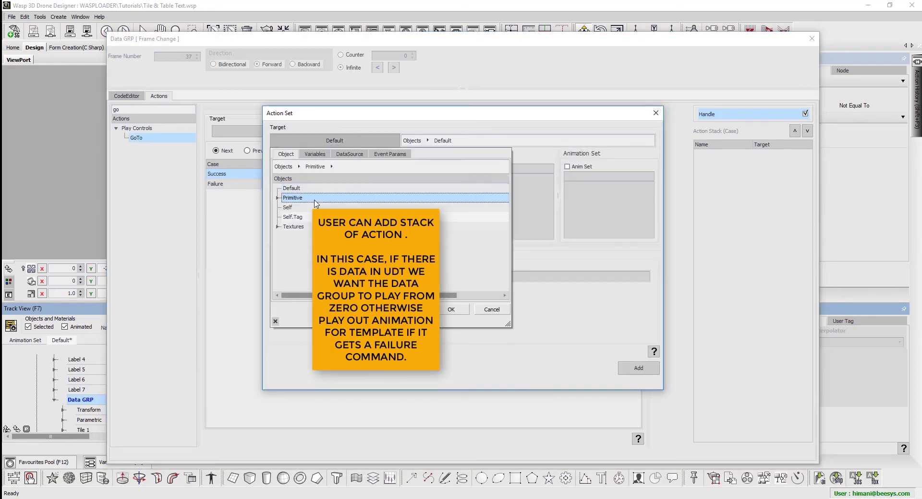
pyautogui.click(302, 217)
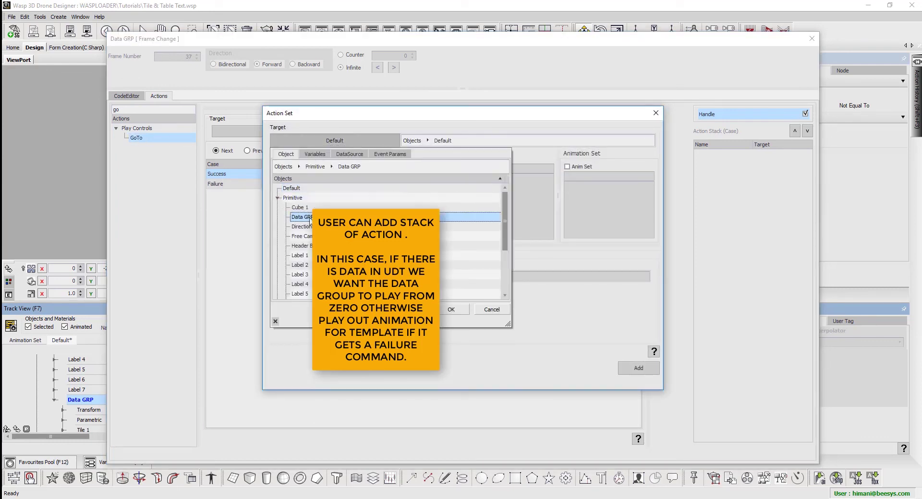
pyautogui.doubleClick(300, 198)
pyautogui.click(306, 207)
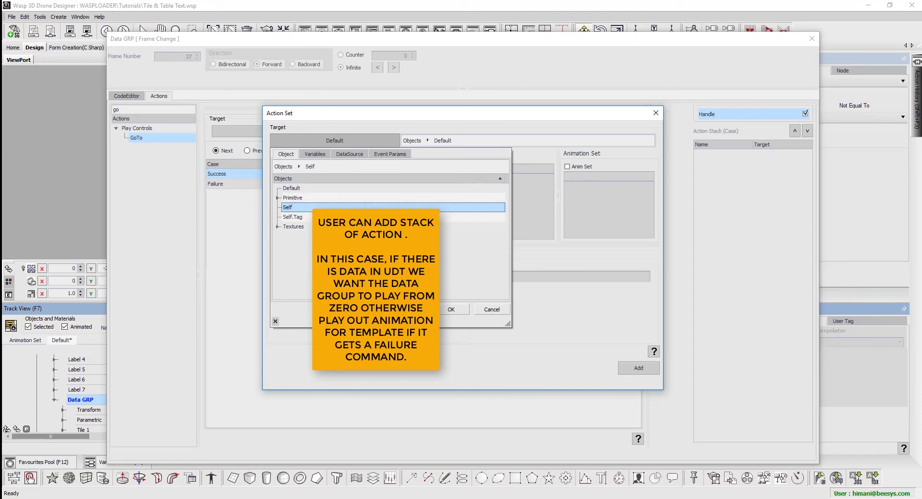
pyautogui.click(450, 311)
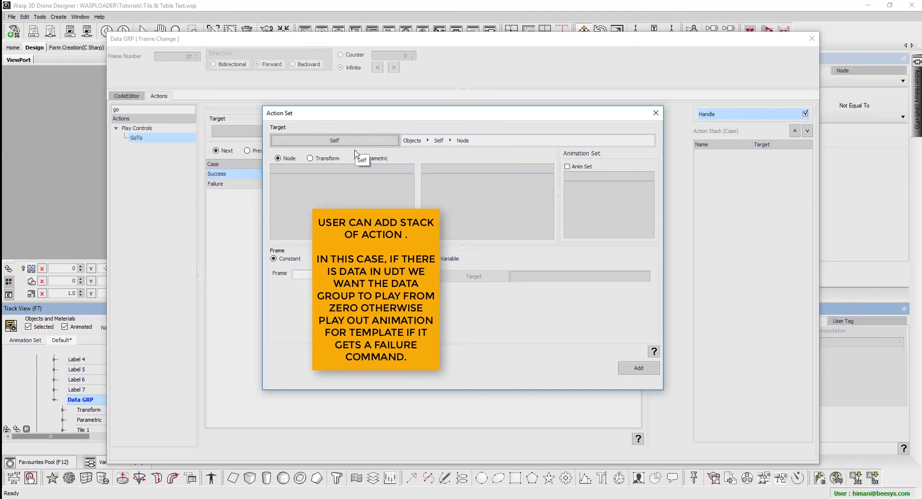
pyautogui.click(639, 368)
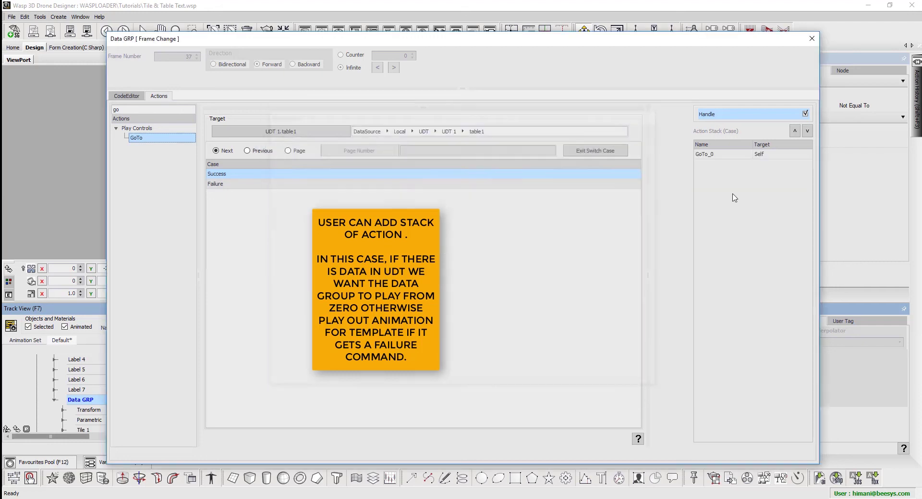
pyautogui.click(719, 155)
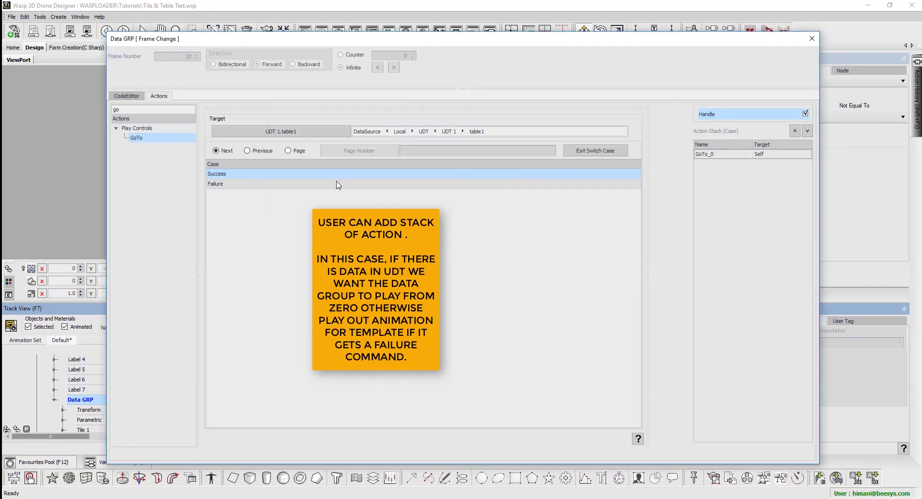
# Add a Play action from Play Controls to the Failure case, targeting Default with a constant From frame enabled.
pyautogui.click(226, 184)
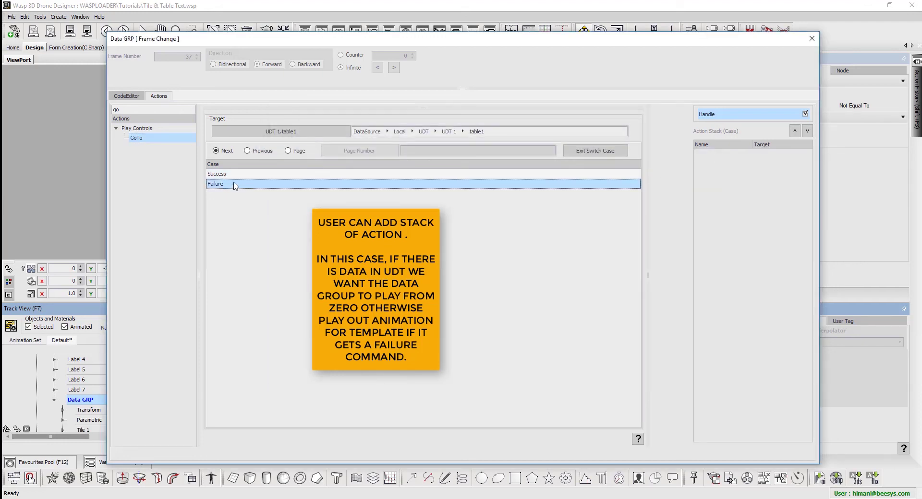
pyautogui.moveTo(126, 109); pyautogui.dragTo(74, 113)
pyautogui.write('pl')
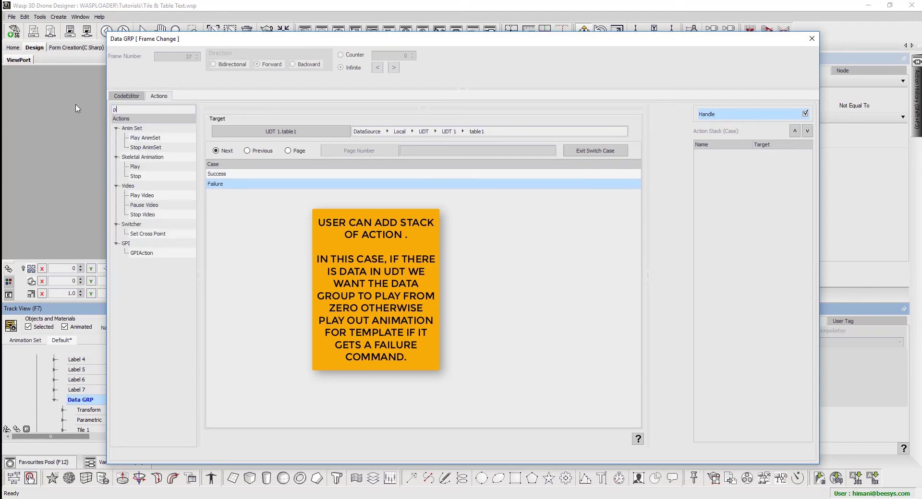
pyautogui.doubleClick(174, 179)
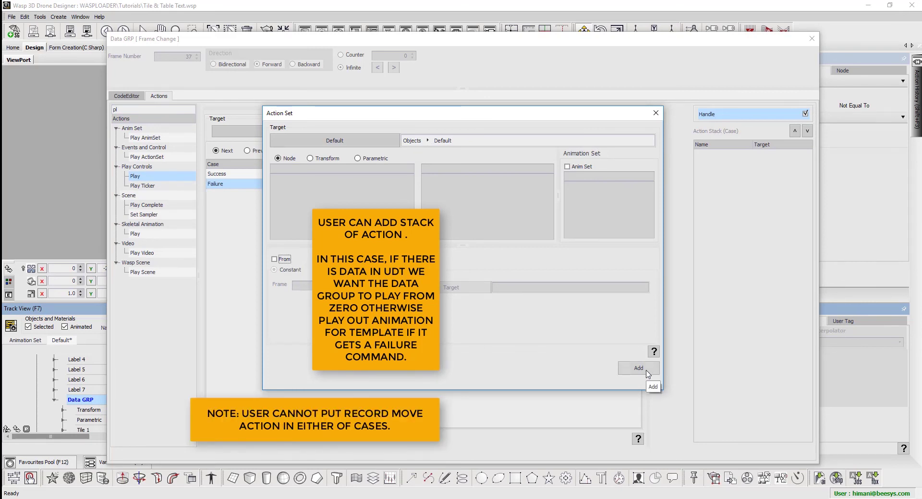
pyautogui.click(274, 259)
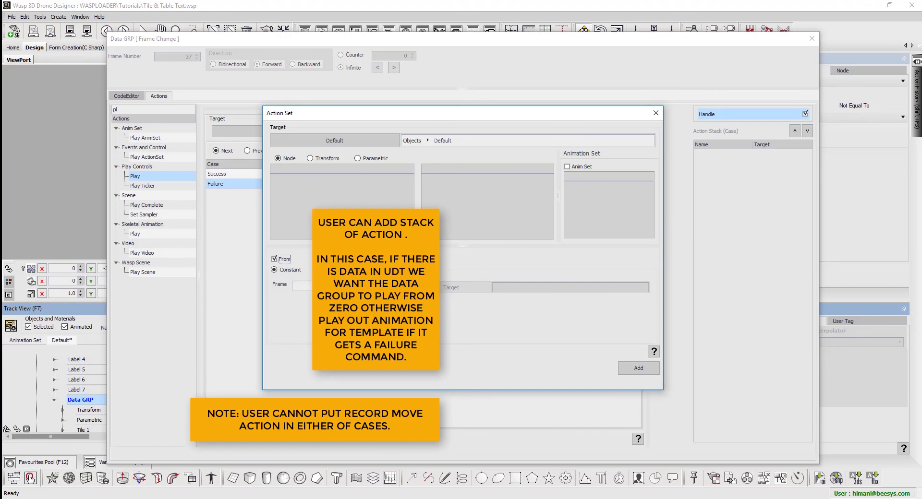
pyautogui.click(638, 369)
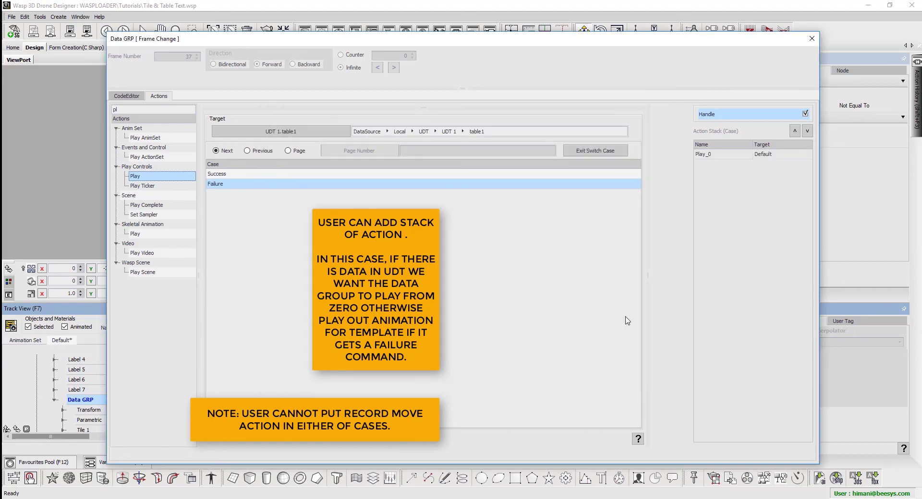
# Add the configured Record Move action to the frame 37 action stack of Data GRP and play the animation.
pyautogui.click(595, 151)
pyautogui.click(670, 231)
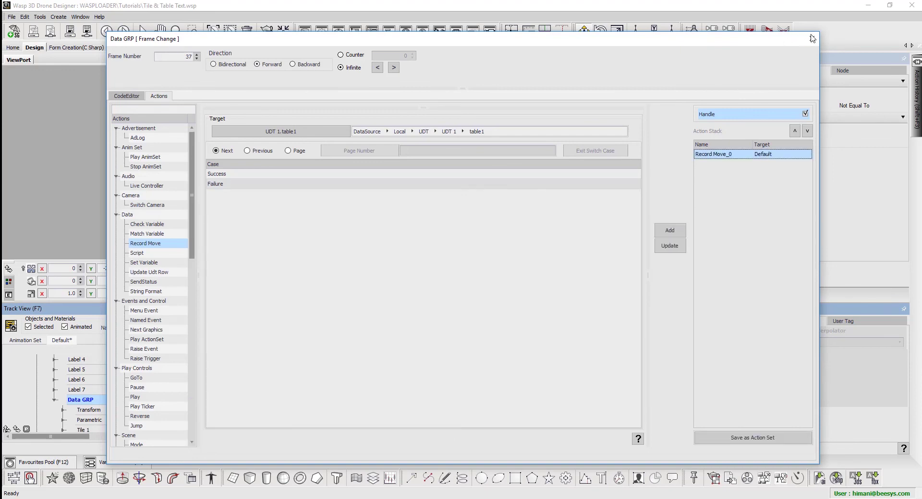
pyautogui.click(811, 38)
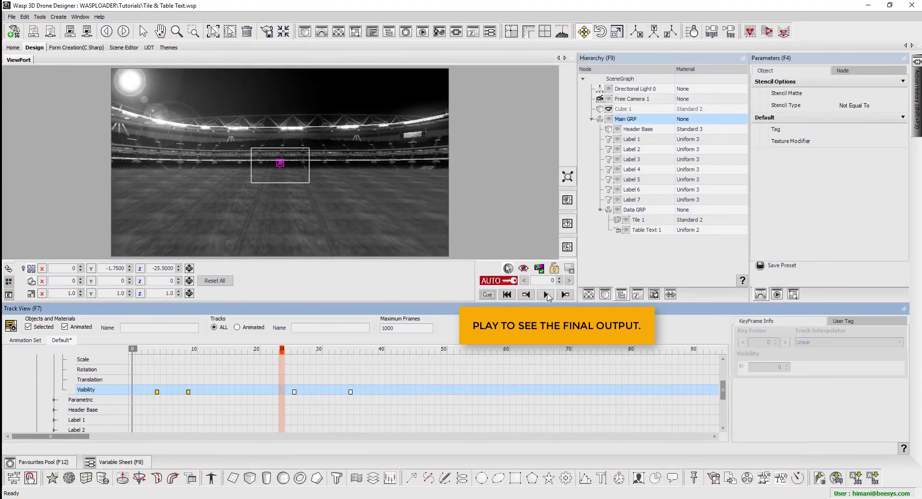
pyautogui.click(546, 294)
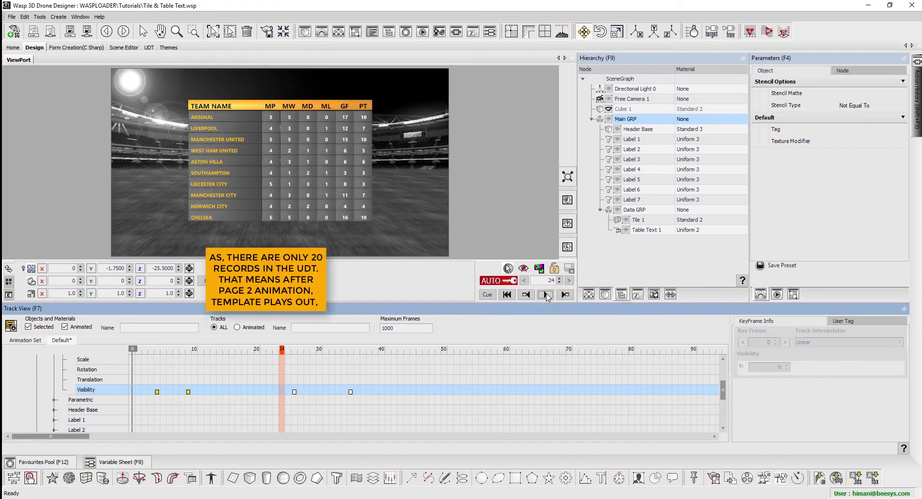